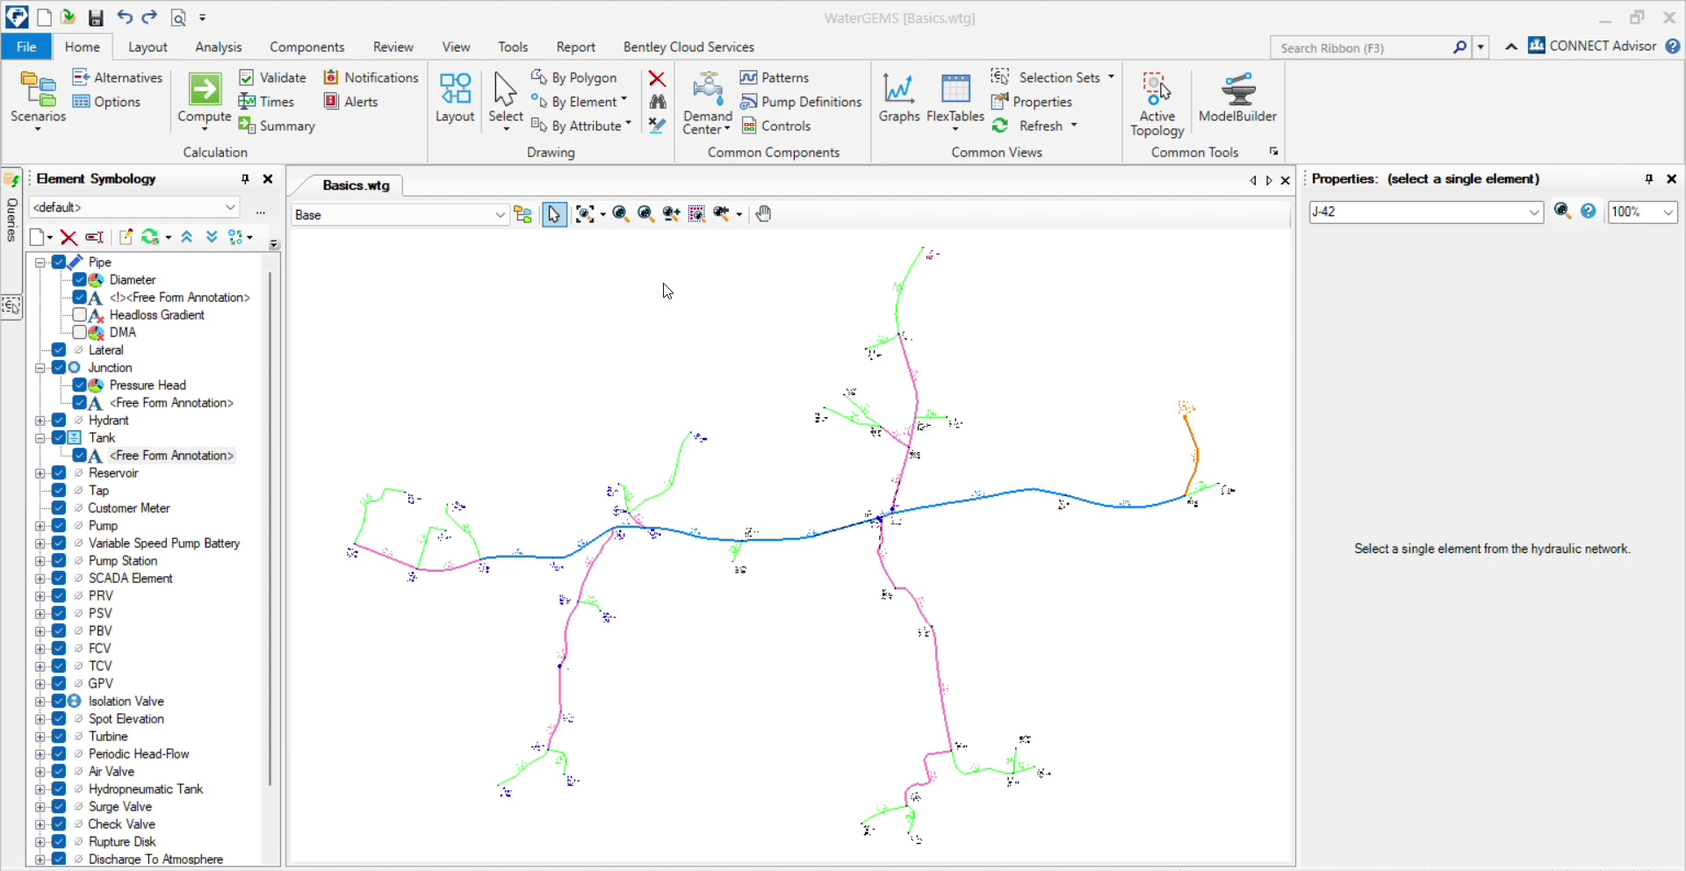
- Validate the network and confirm that no problems are found
left_click_drag(815, 485, 1086, 531)
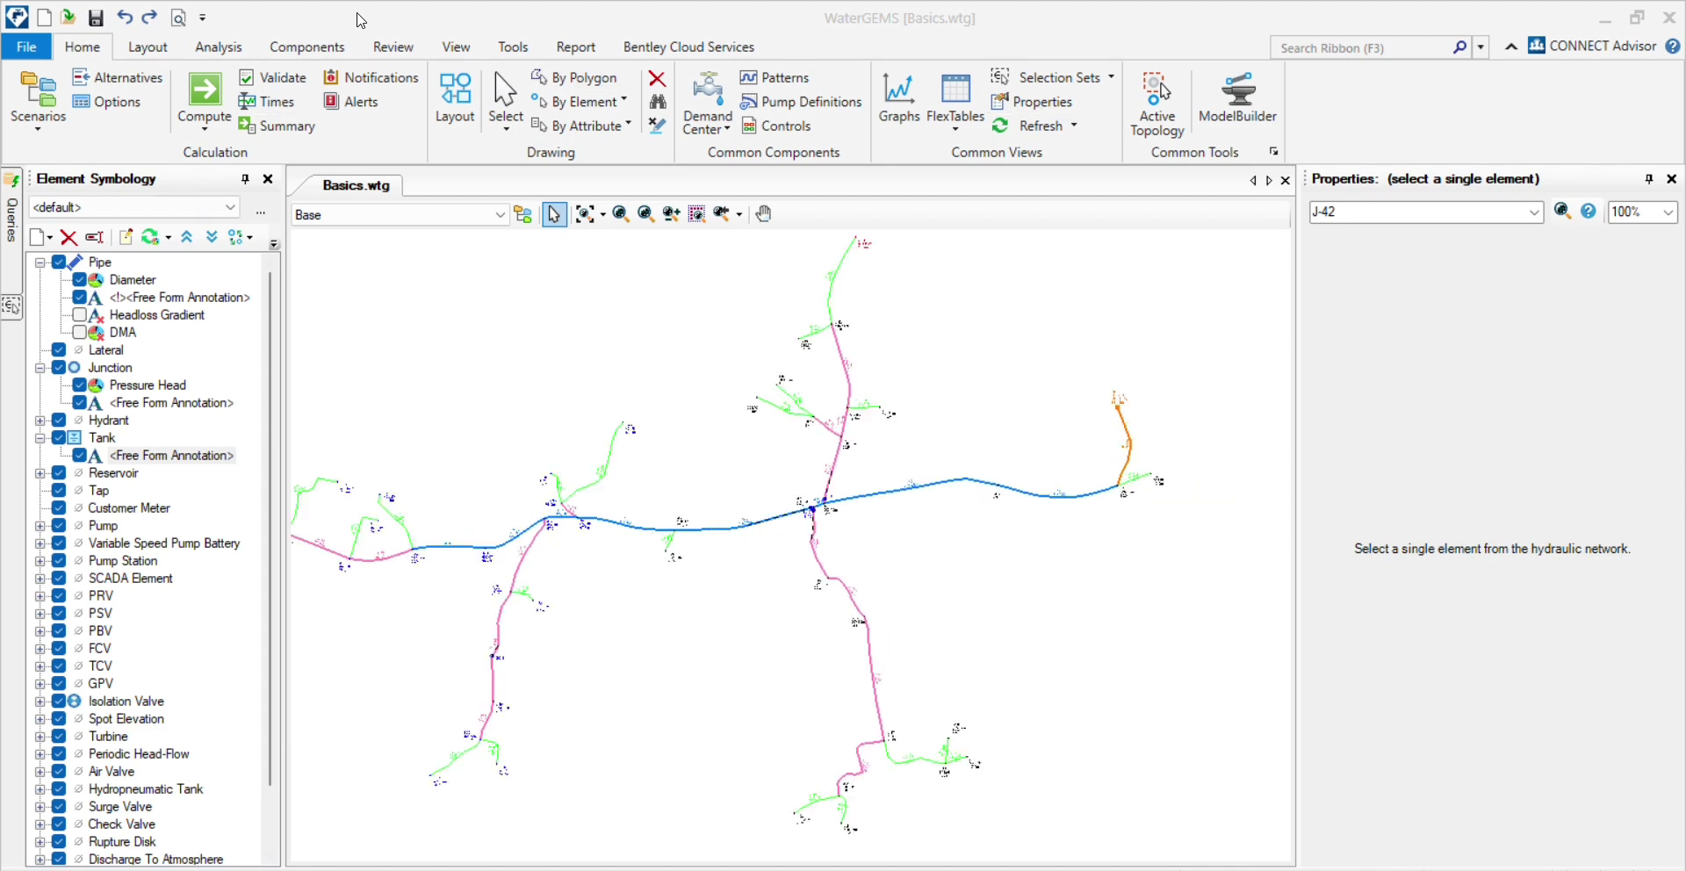
left_click(384, 240)
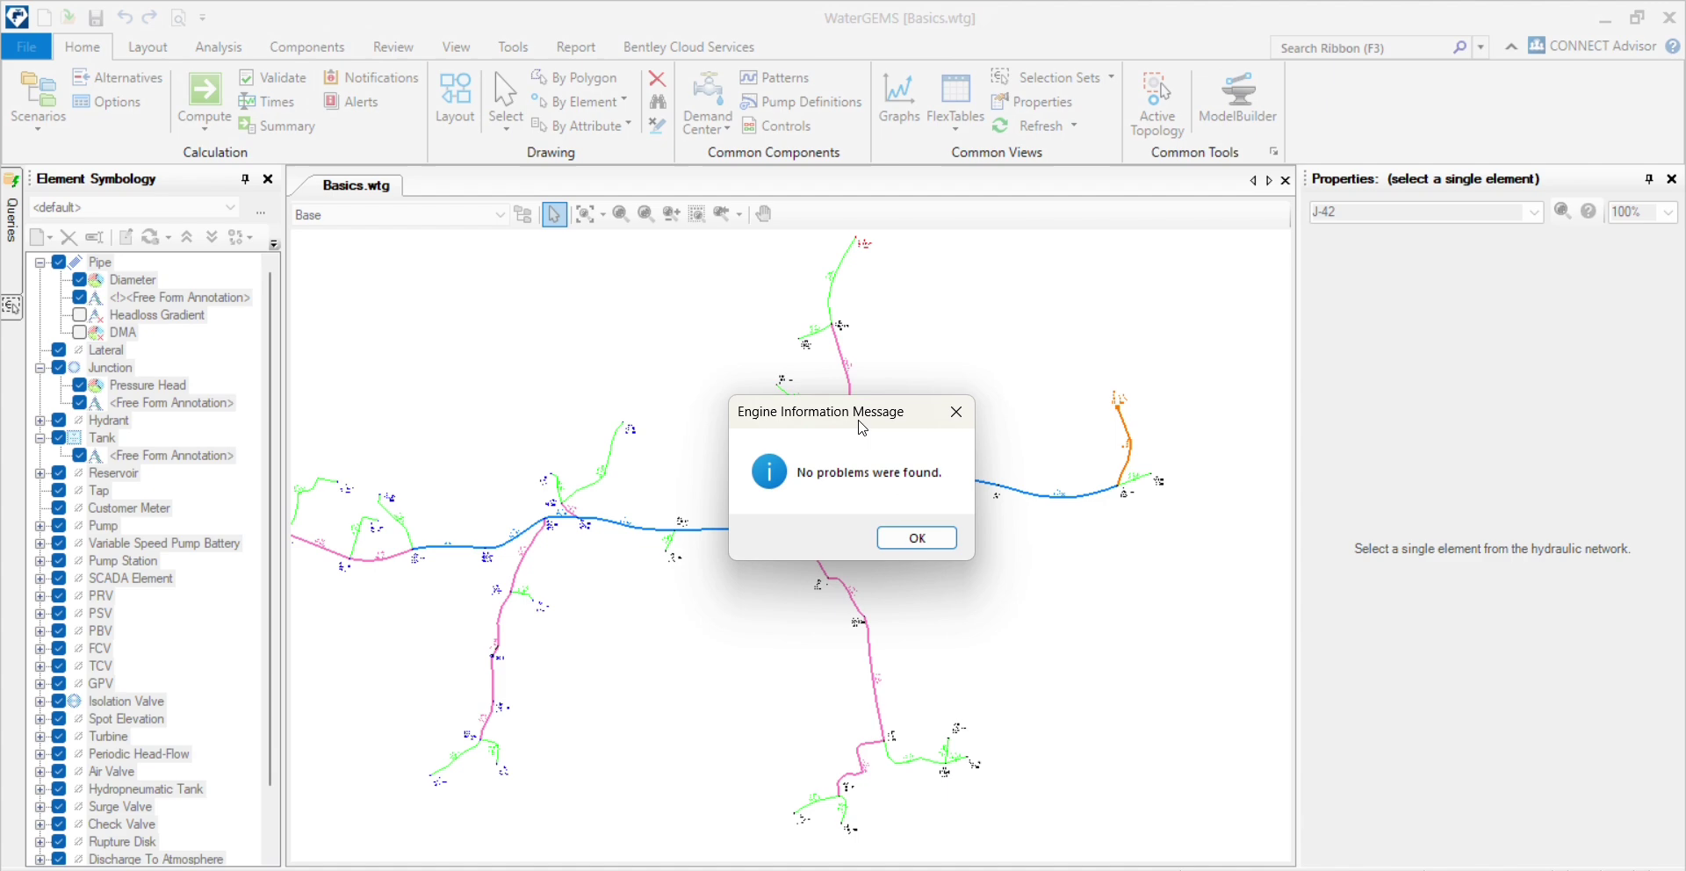
left_click(946, 536)
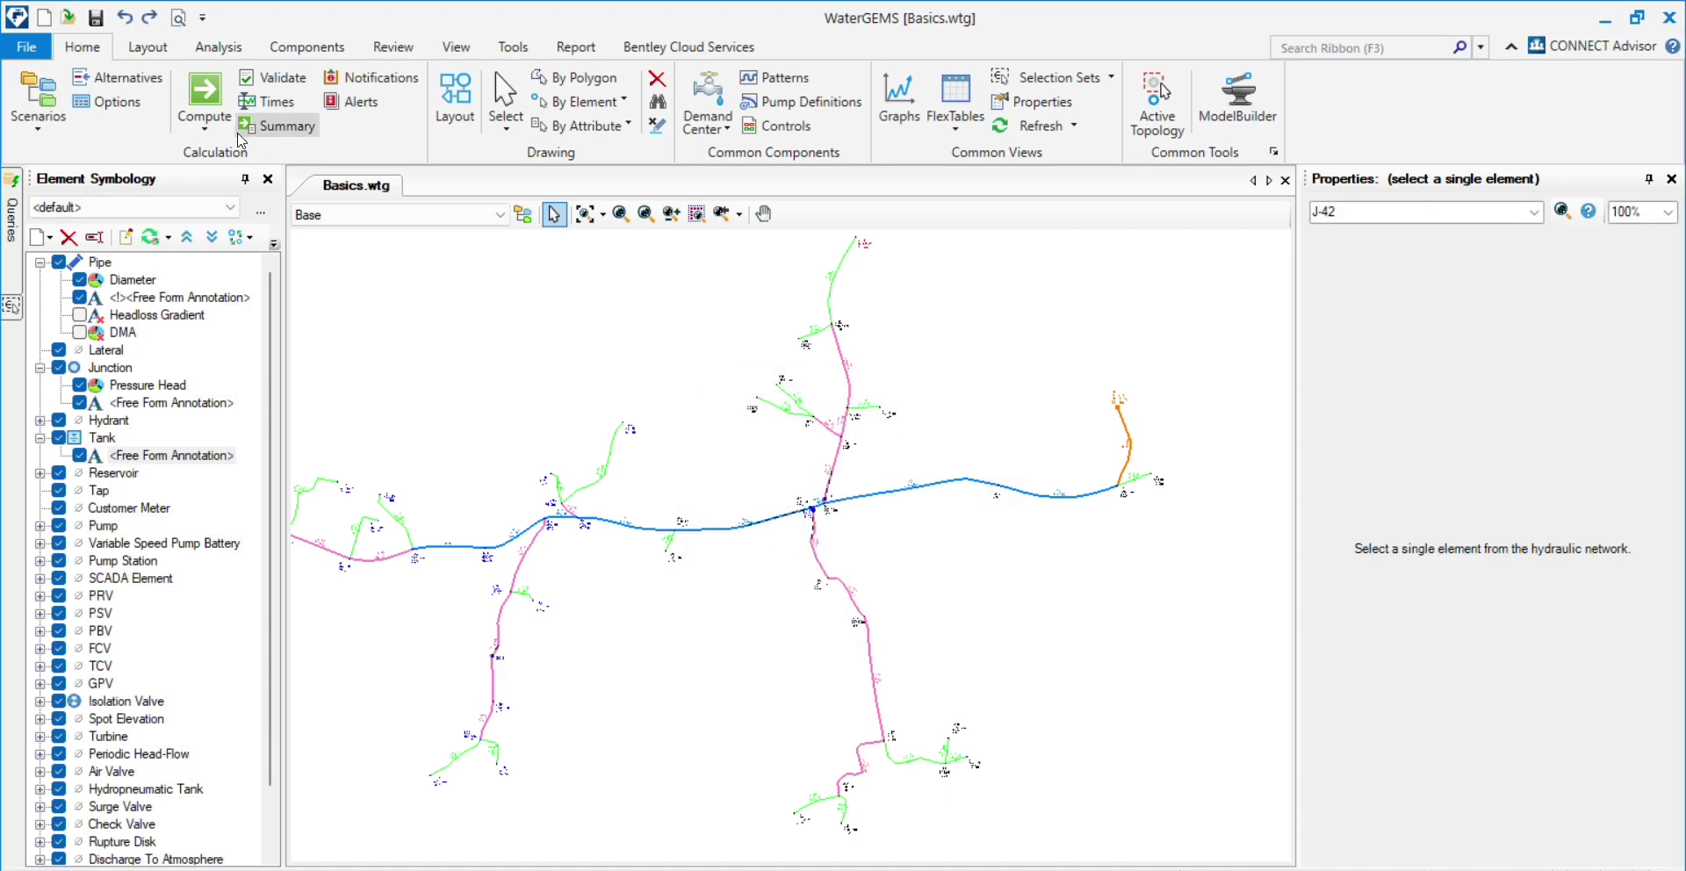
- Compute the hydraulic results and zoom around to view labelled junctions such as J-26
left_click(204, 97)
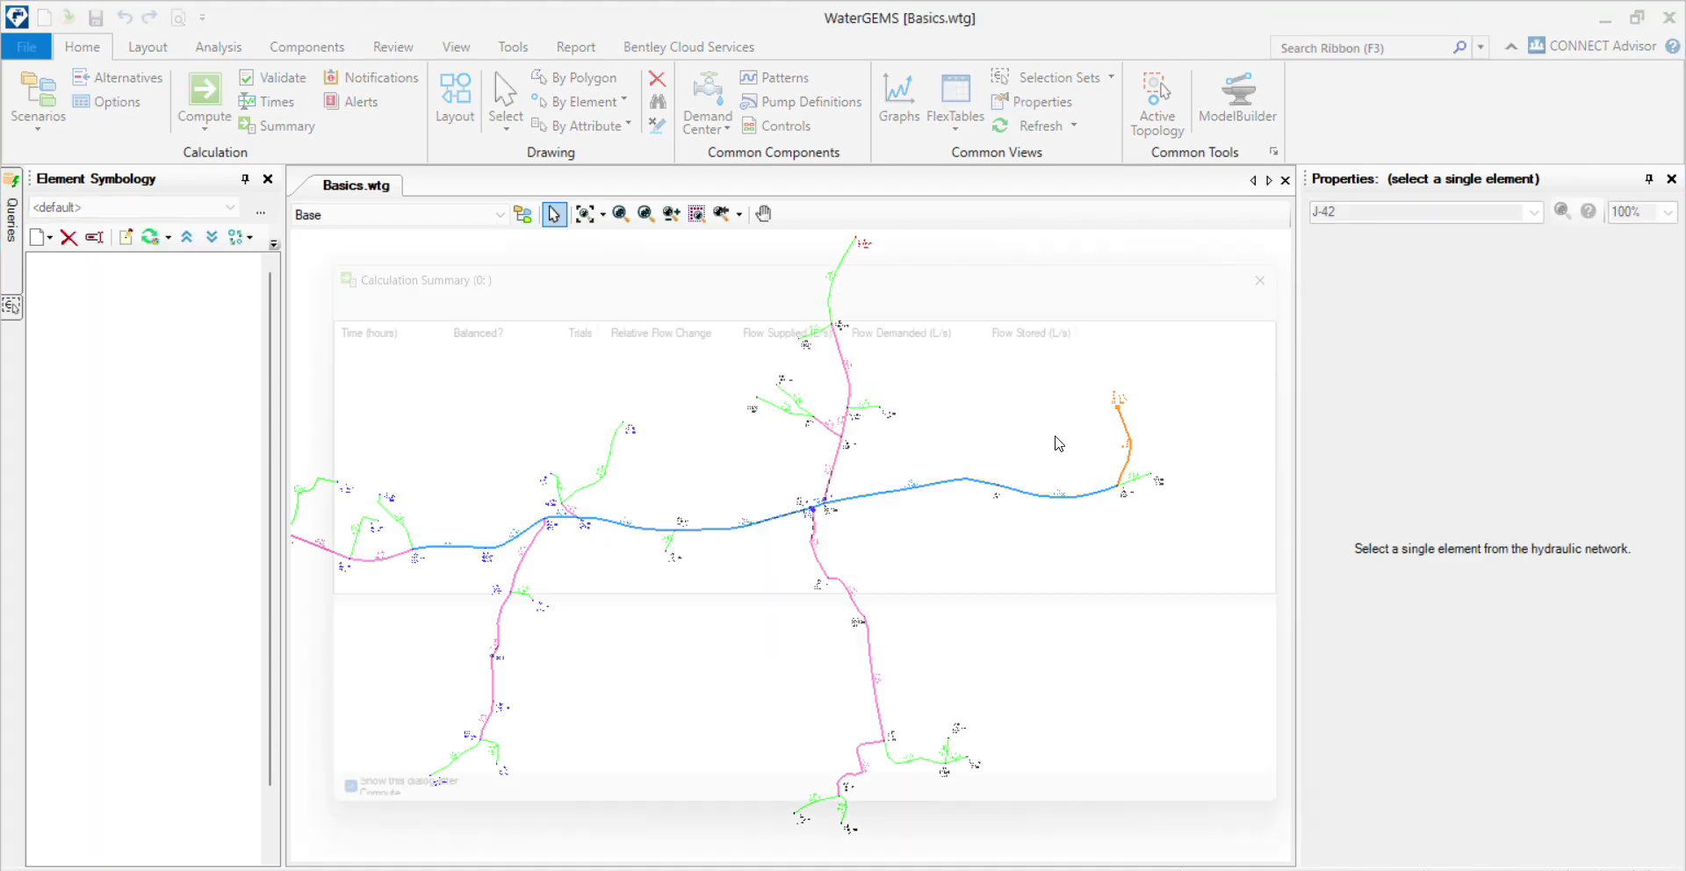
left_click(1348, 271)
scroll(527, 562, "up", 3)
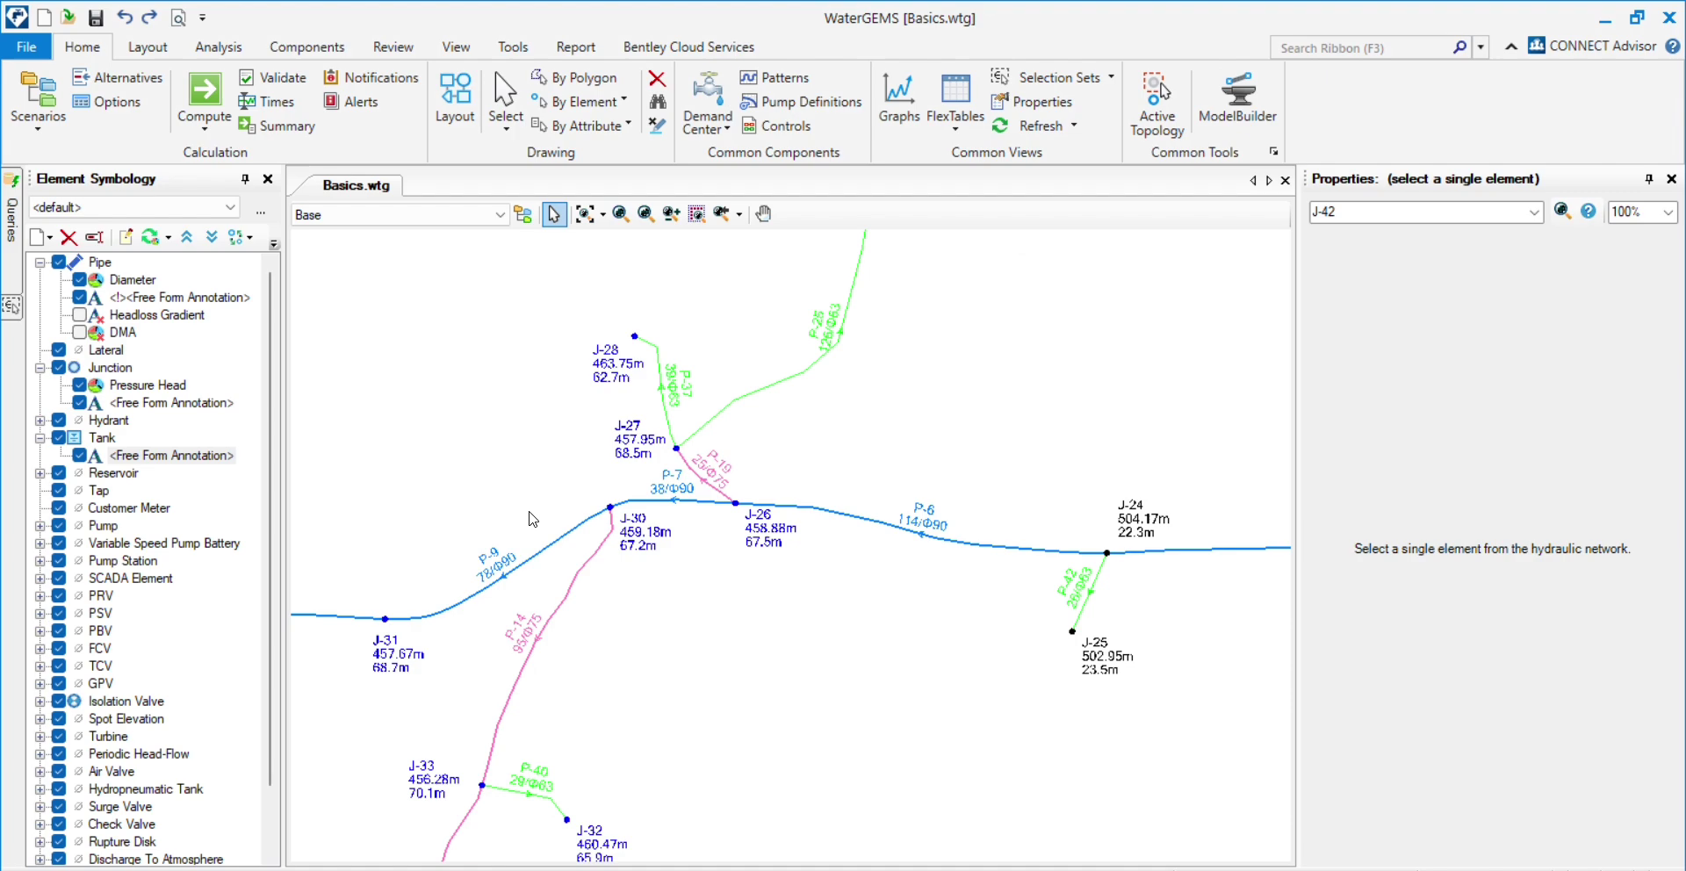
scroll(562, 518, "up", 2)
scroll(727, 527, "up", 2)
scroll(726, 528, "up", 1)
scroll(755, 527, "down", 2)
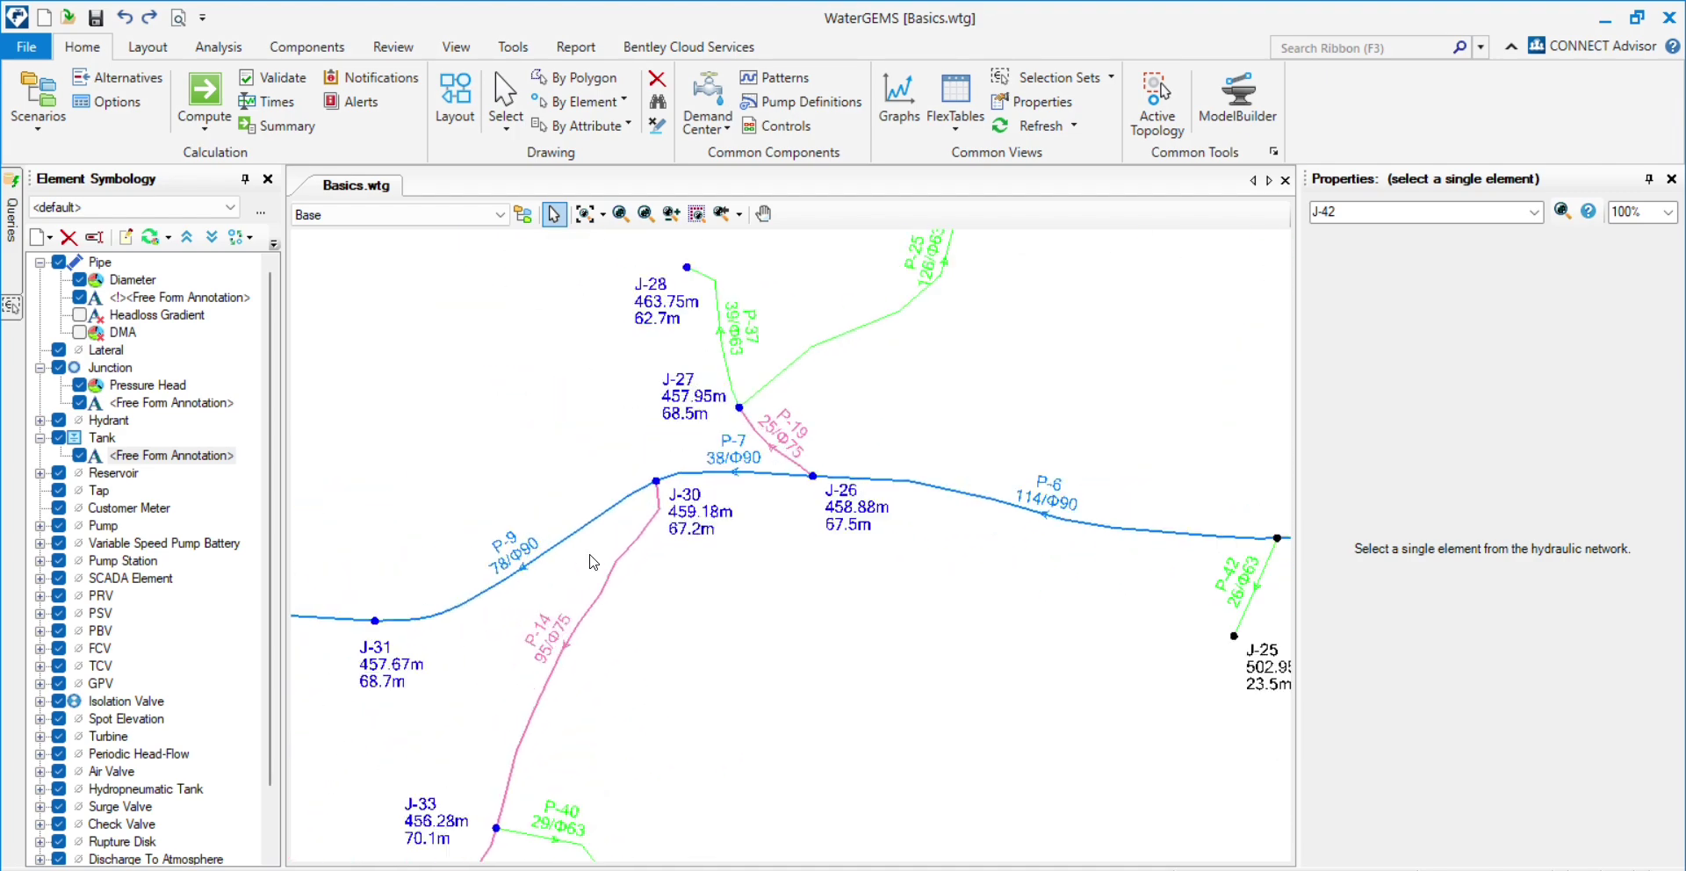
scroll(755, 527, "down", 2)
scroll(728, 436, "up", 3)
scroll(728, 436, "down", 3)
scroll(791, 422, "up", 3)
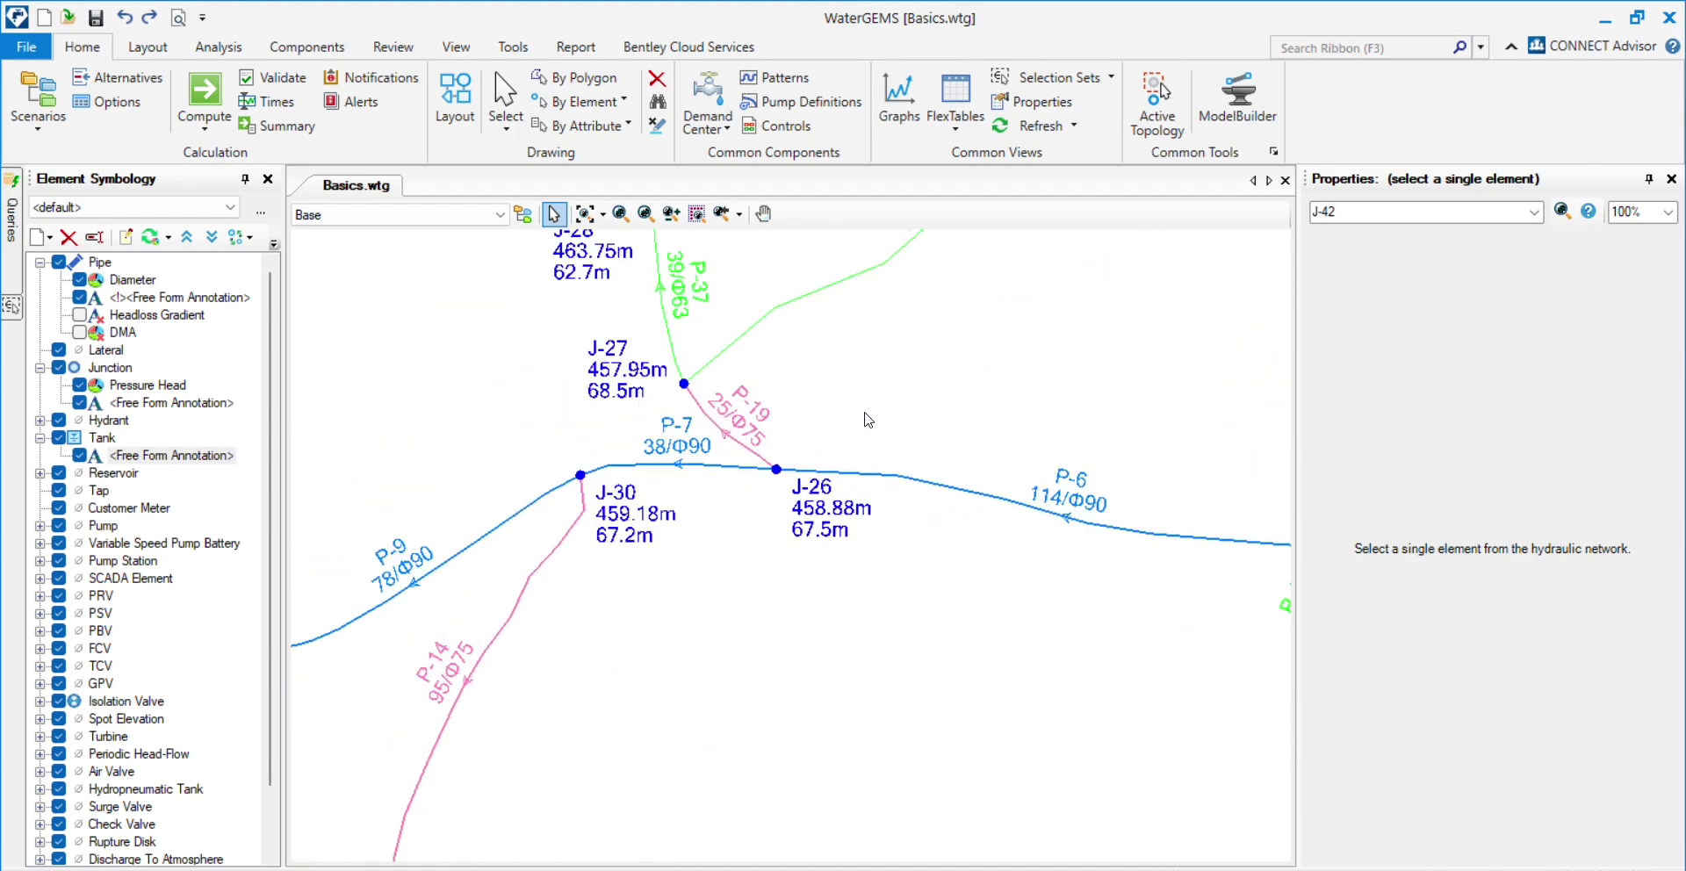
scroll(702, 492, "down", 3)
scroll(651, 553, "up", 3)
scroll(492, 544, "down", 3)
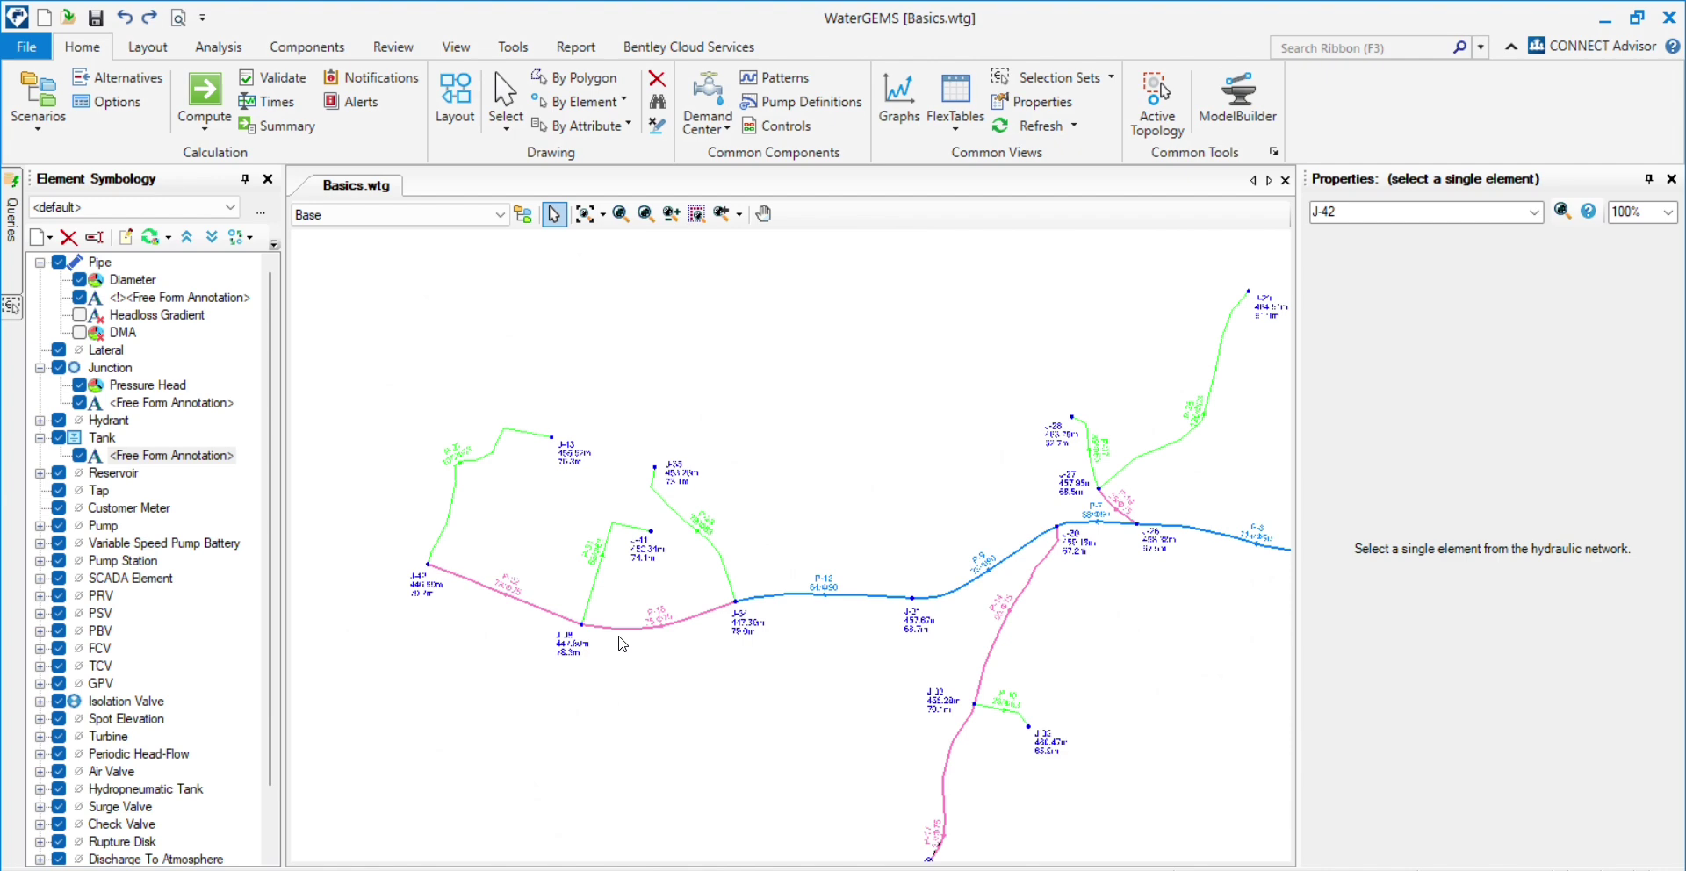
scroll(624, 643, "up", 1)
scroll(935, 644, "up", 3)
- Select pipe P-9 between J-31 and J-30 to see its properties: HDPE, 80.8 mm, C 145
left_click(1039, 520)
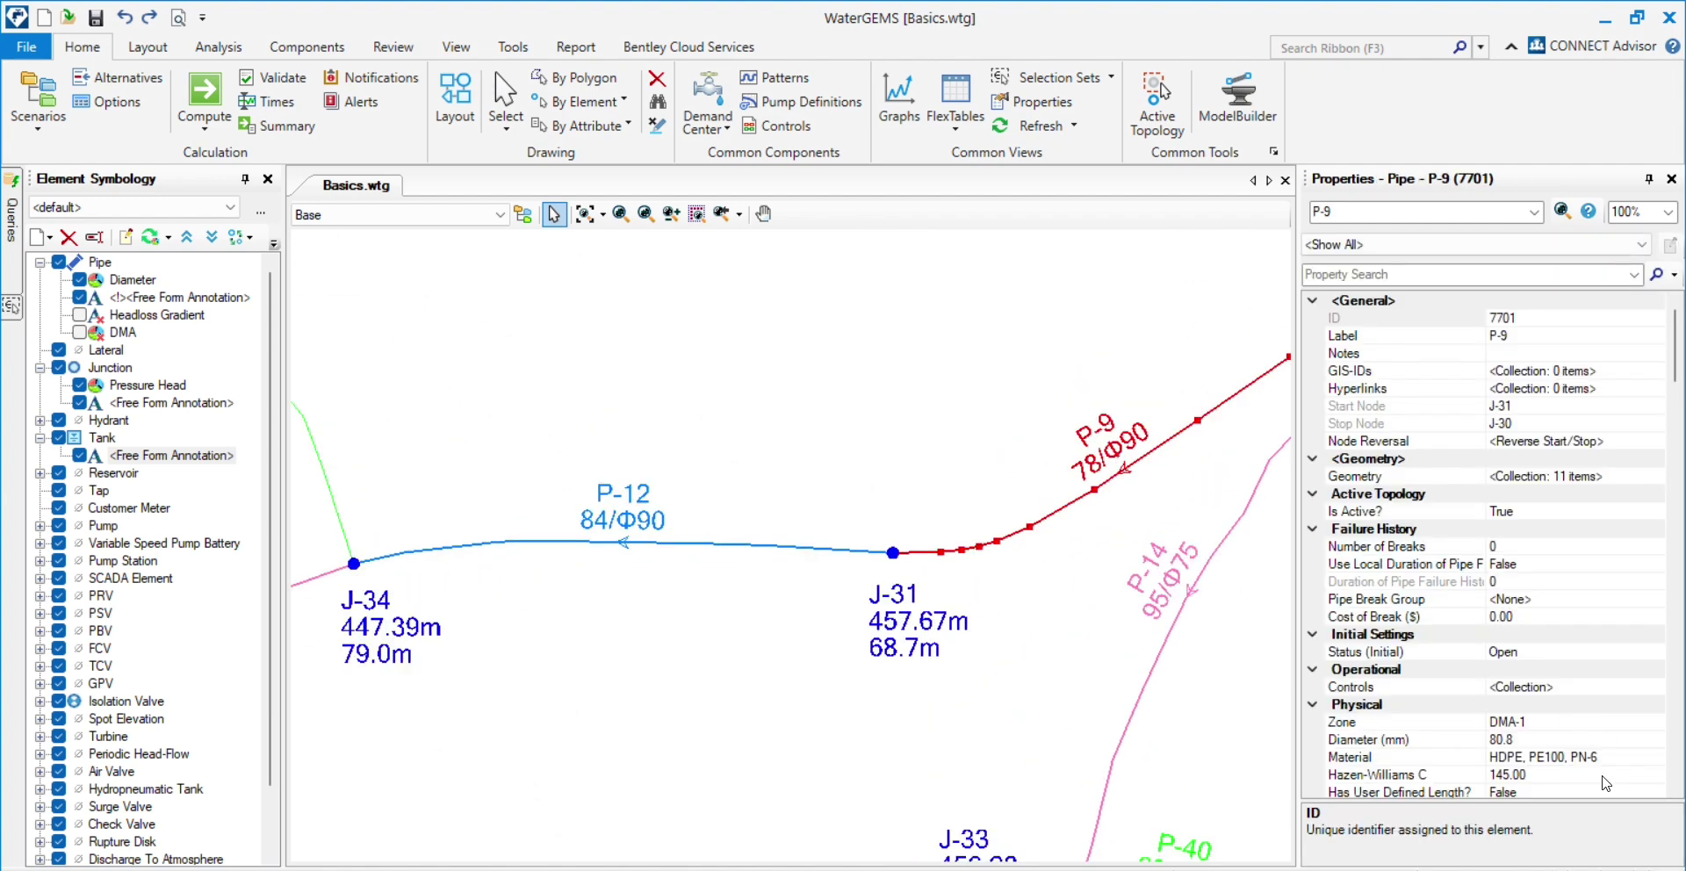
scroll(837, 516, "down", 2)
left_click_drag(831, 584, 748, 652)
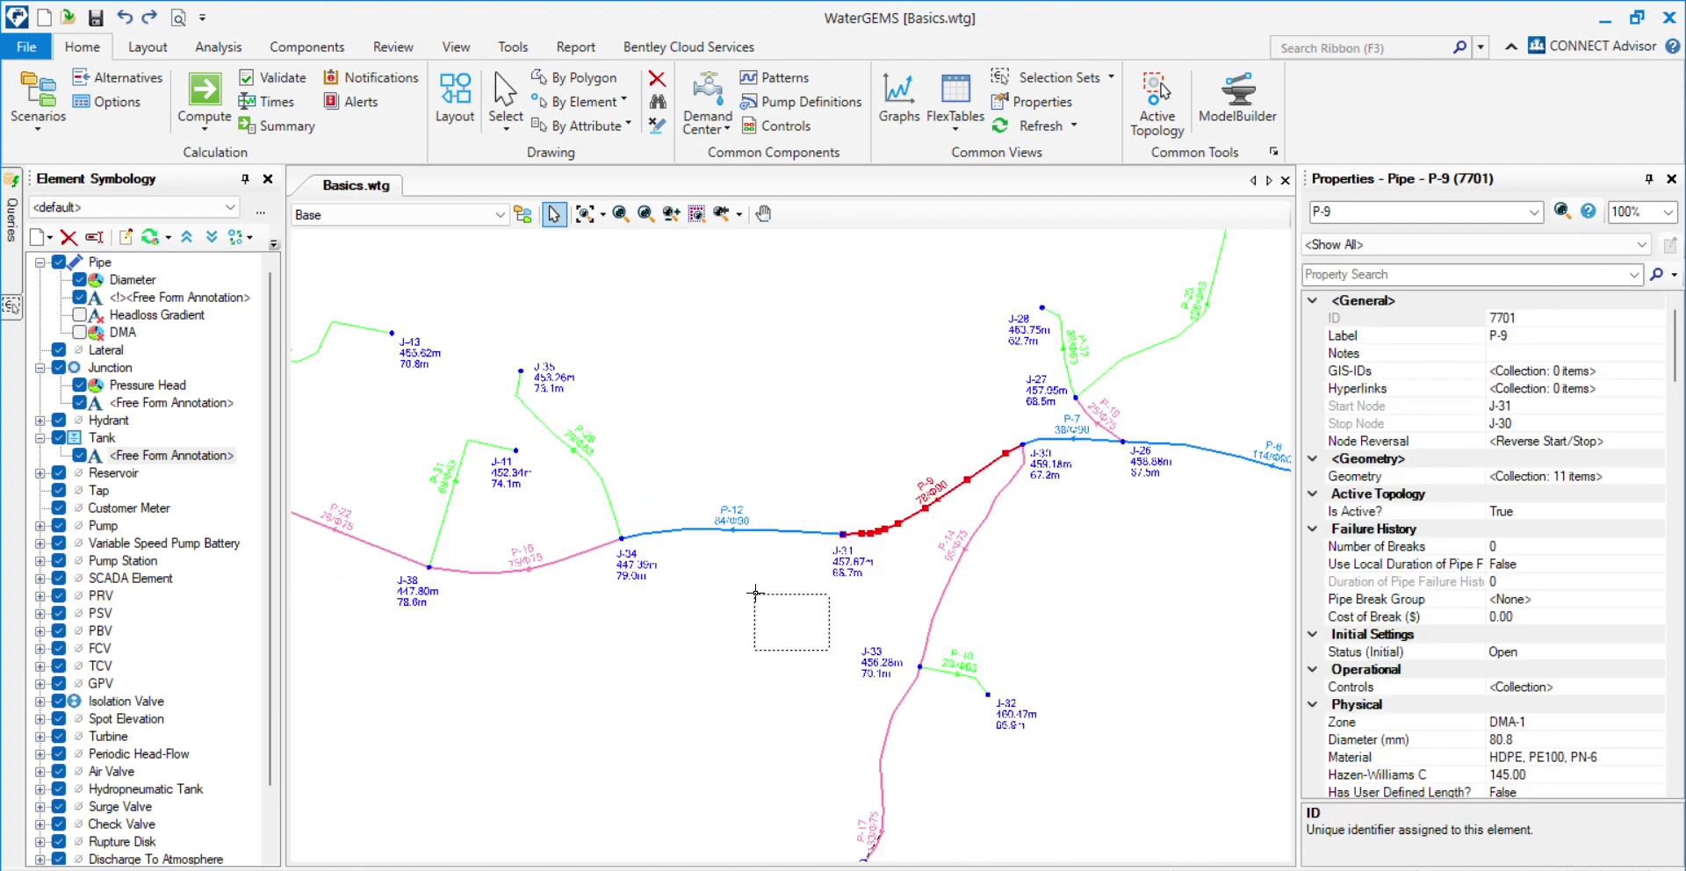
scroll(748, 651, "up", 2)
scroll(689, 563, "up", 1)
scroll(902, 556, "up", 2)
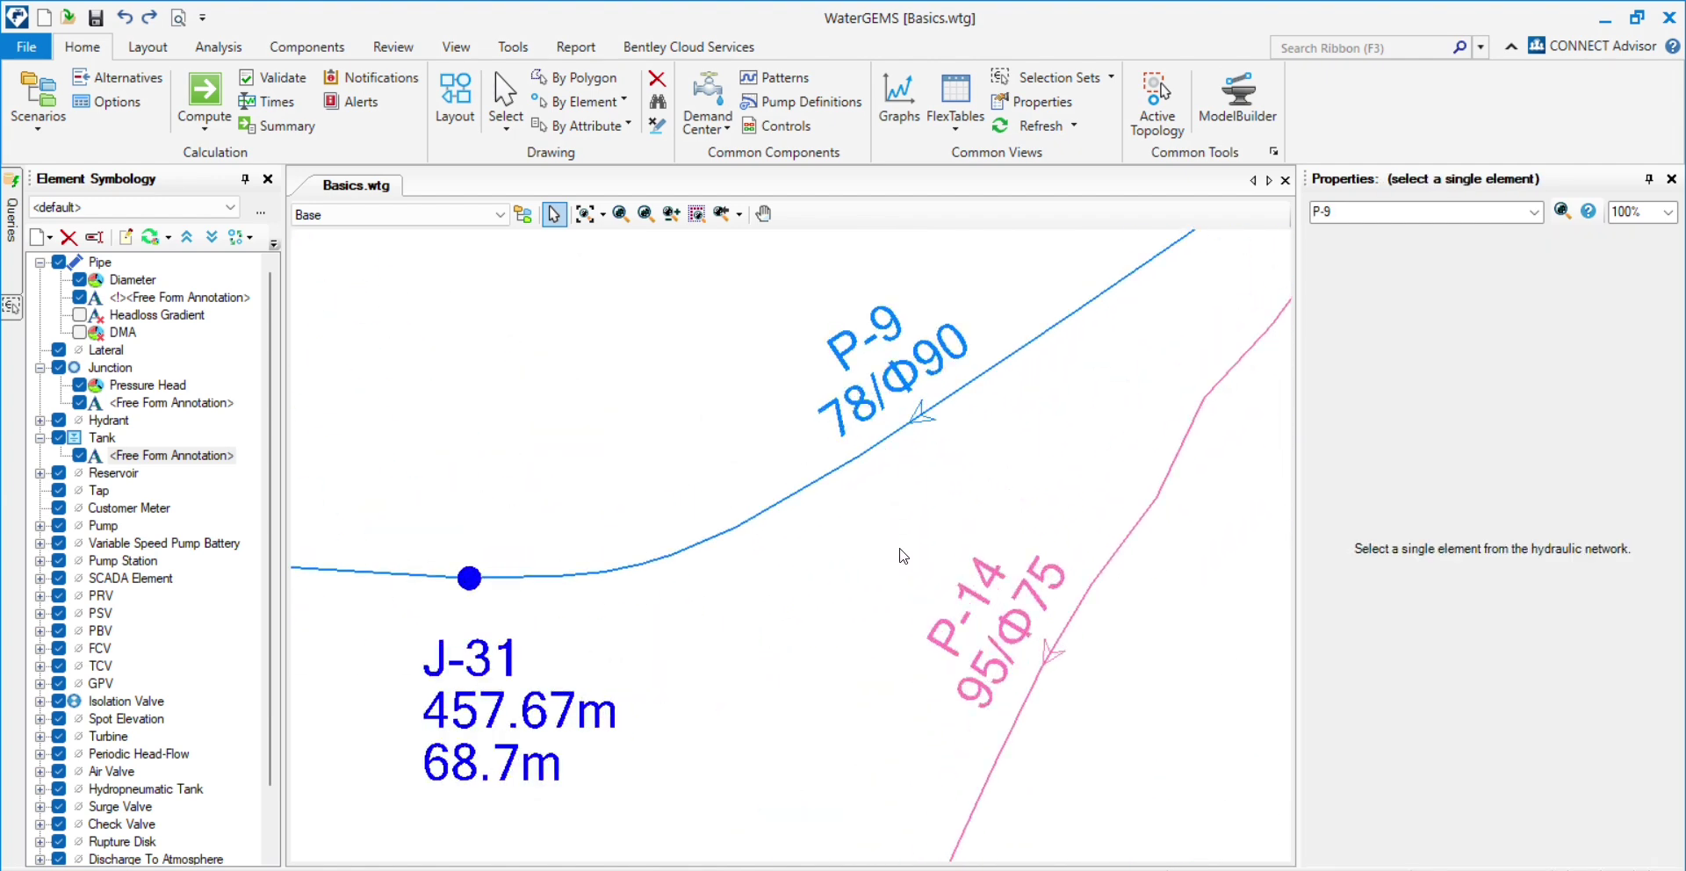
scroll(896, 557, "down", 1)
scroll(875, 578, "up", 3)
left_click(763, 501)
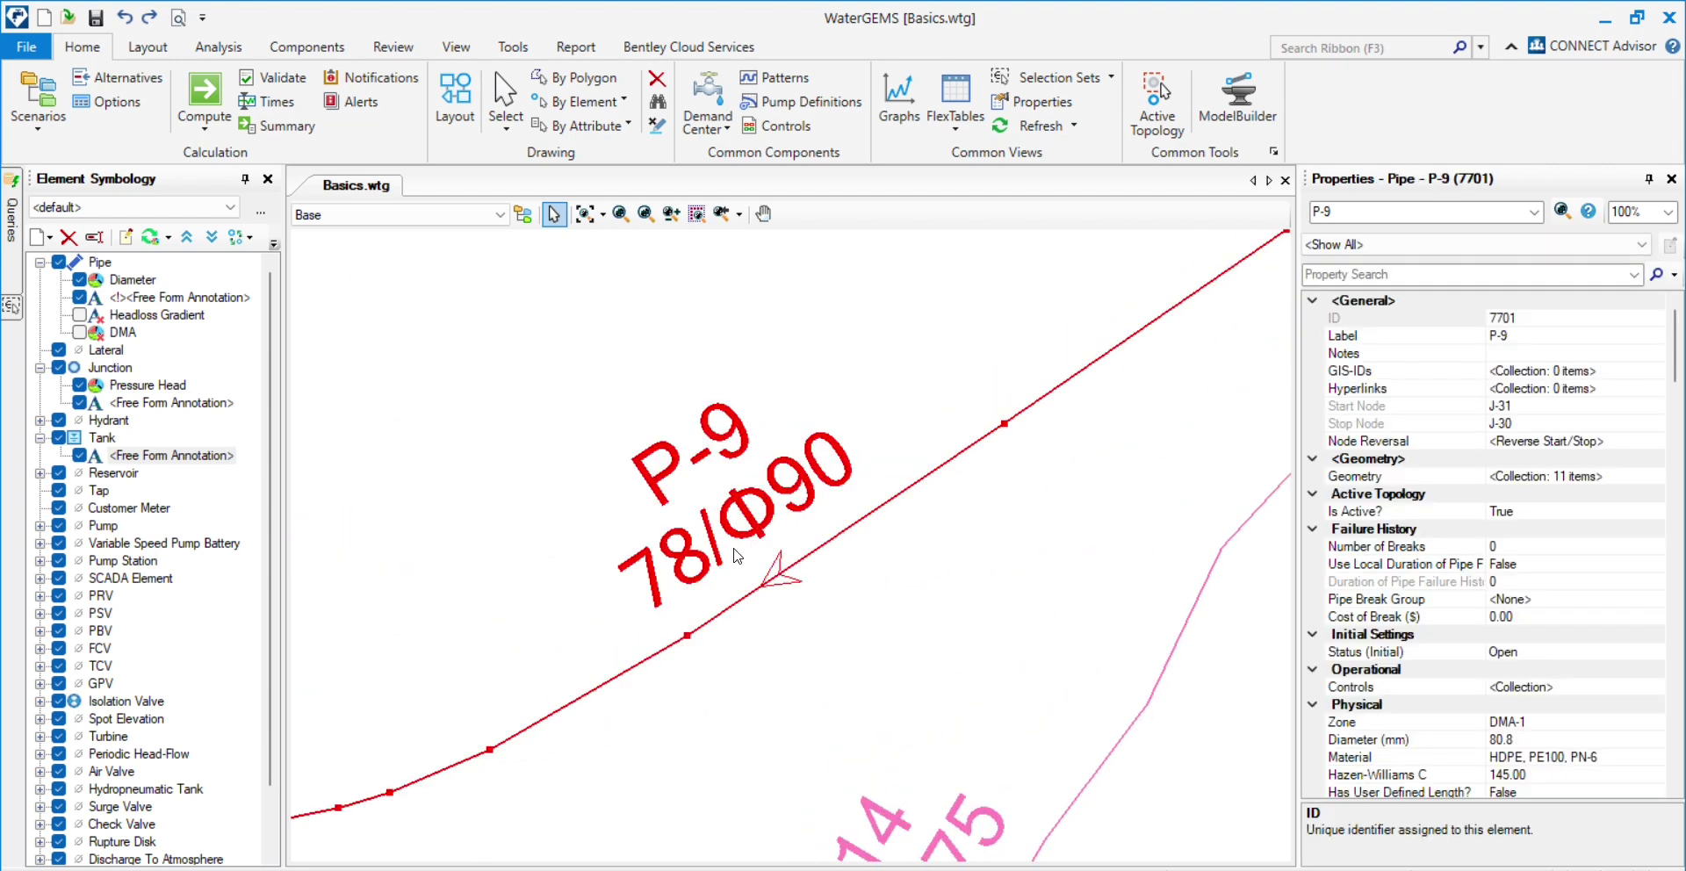
scroll(812, 502, "down", 3)
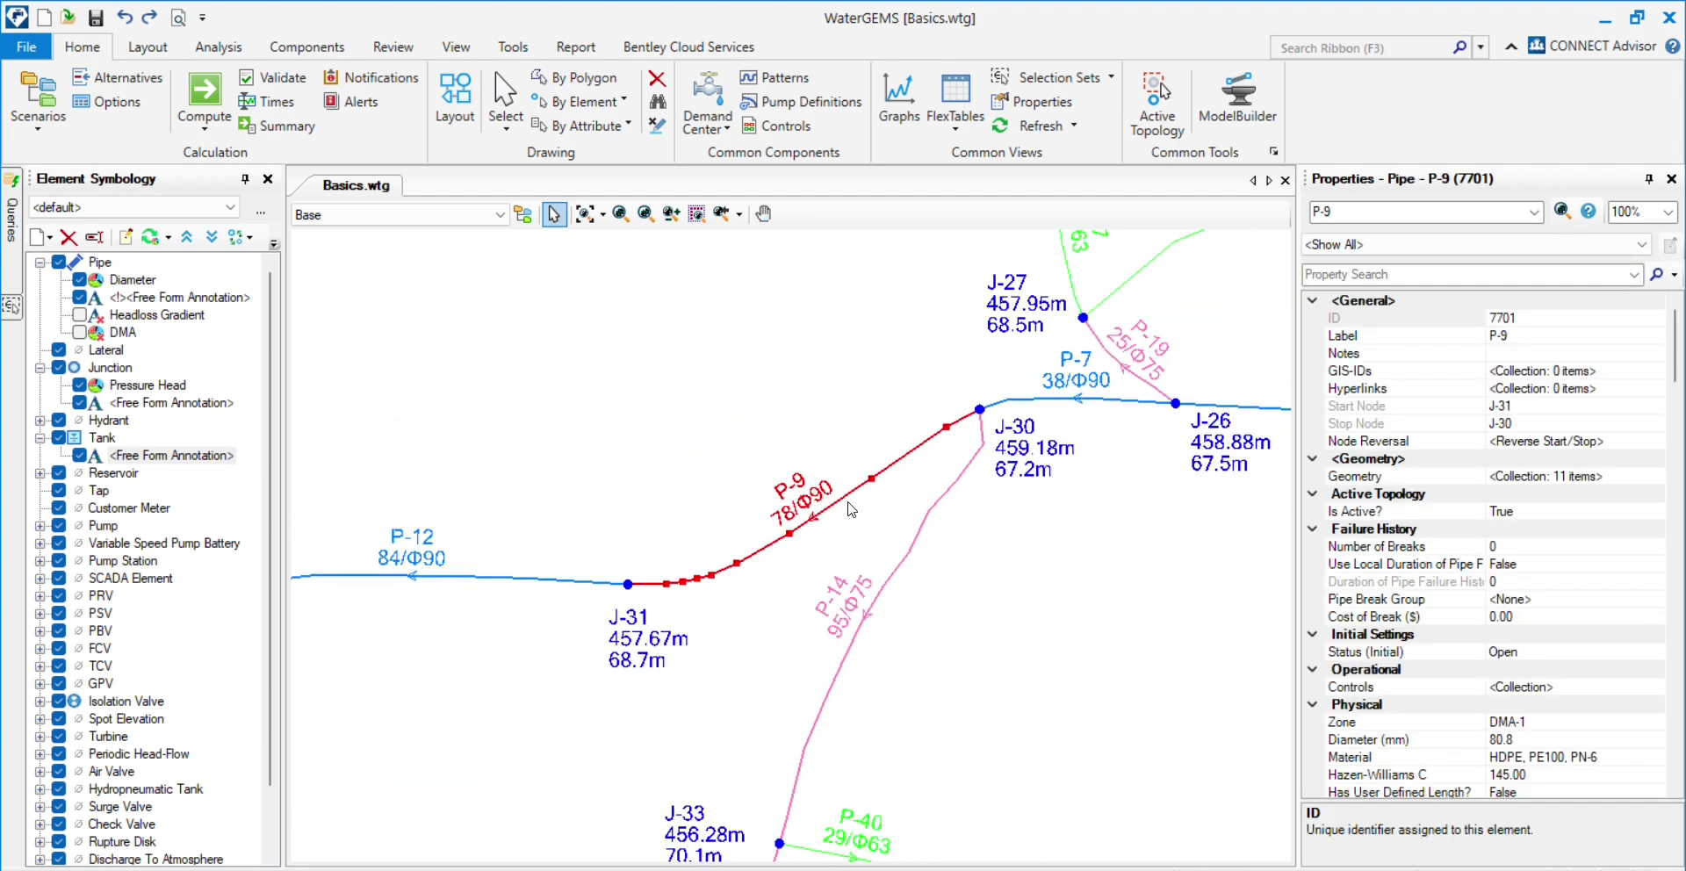
scroll(812, 535, "down", 1)
scroll(545, 606, "down", 1)
scroll(545, 606, "down", 1)
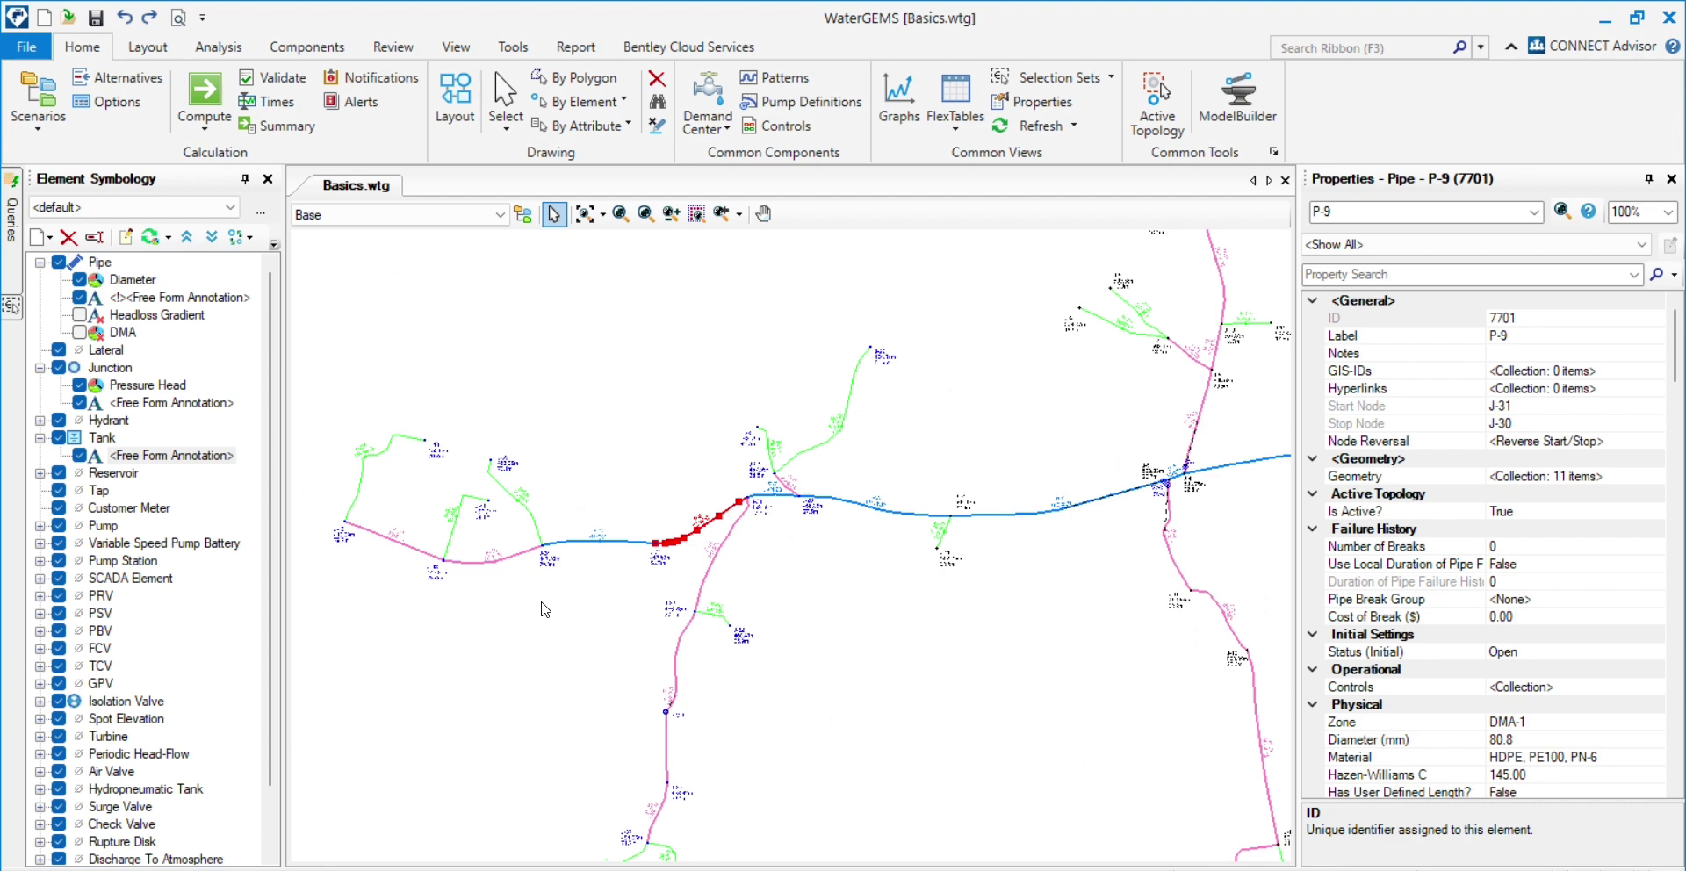
scroll(716, 518, "up", 2)
scroll(543, 555, "down", 3)
scroll(782, 549, "up", 2)
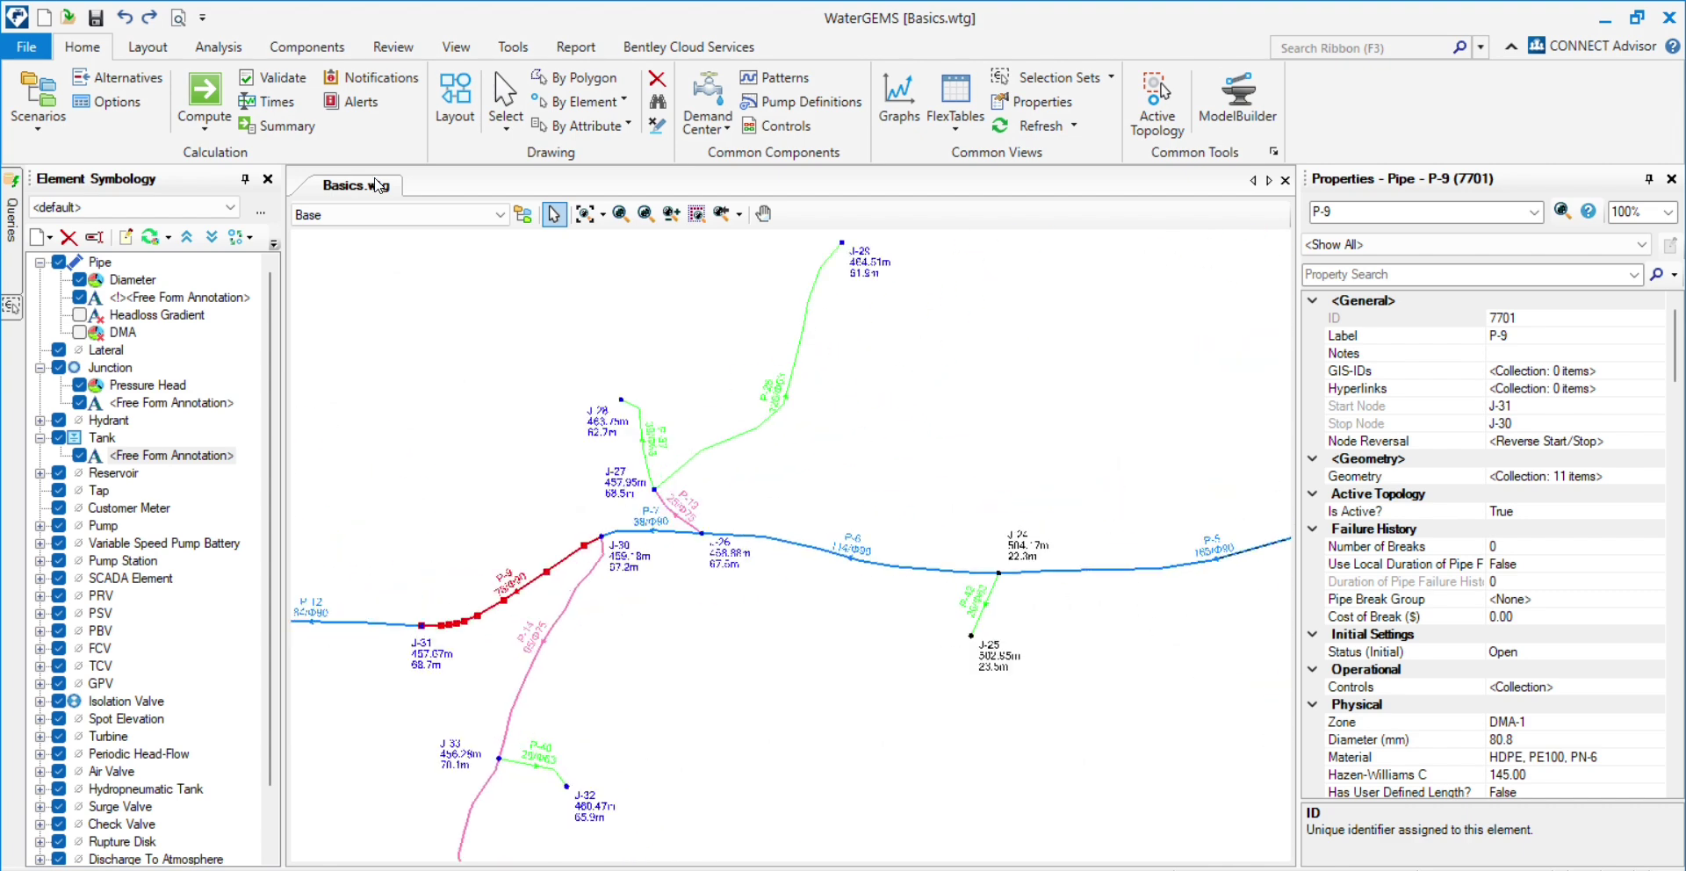
- Insert pressure reducing valve PRV-2 on pipe P-6 next to J-26, splitting P-6 into P-6(1) and P-6(2)
left_click(745, 672)
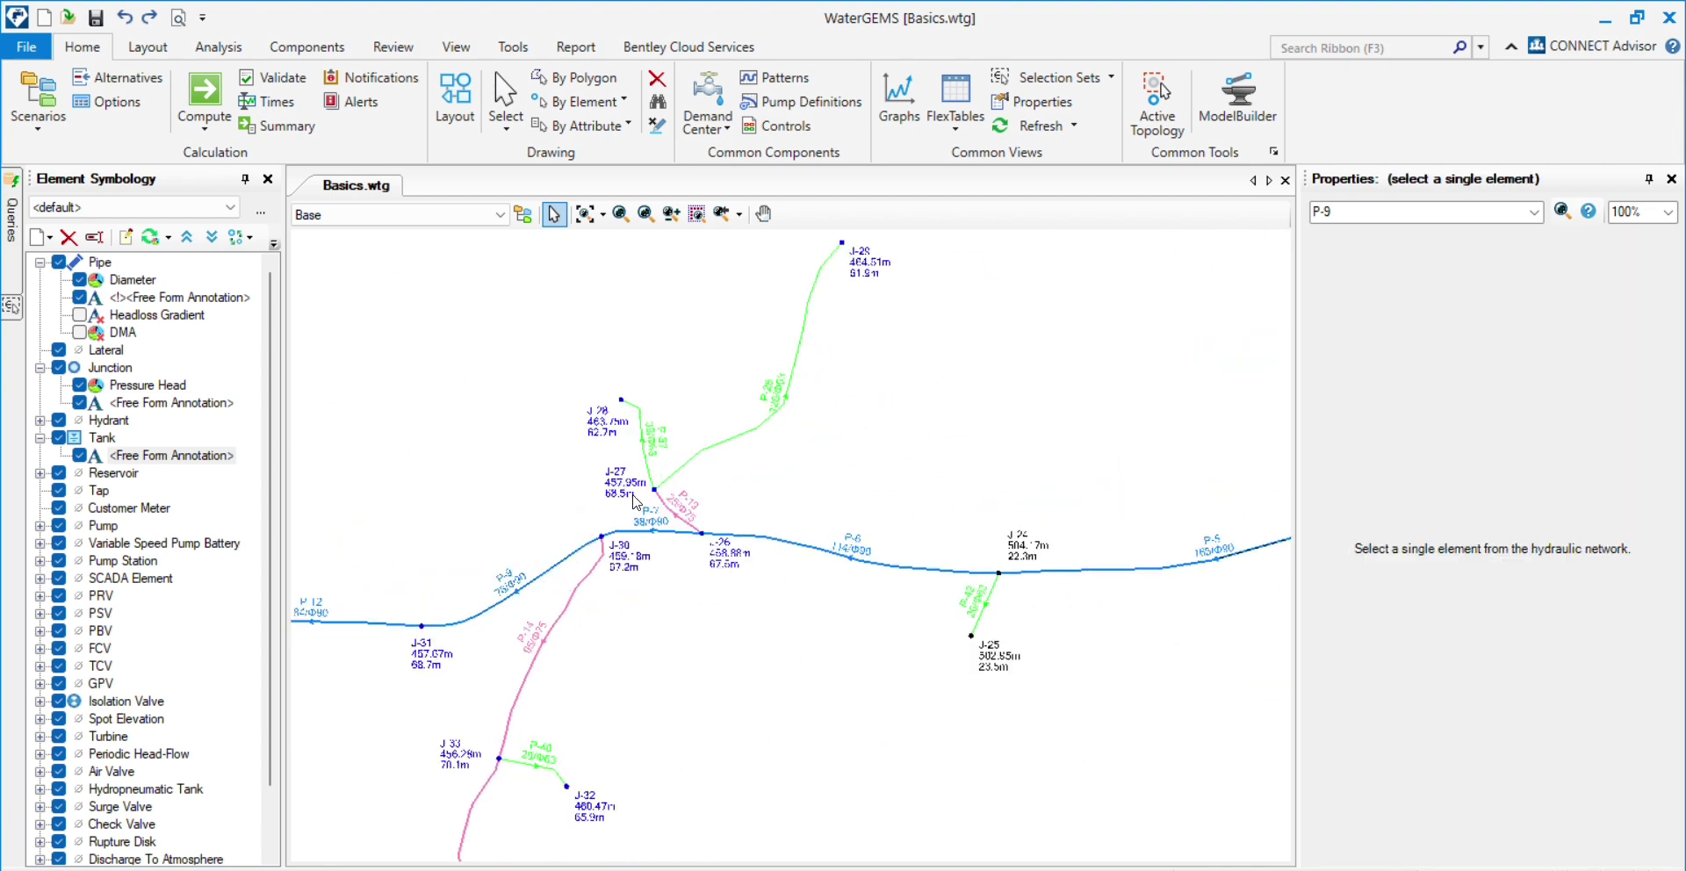
left_click(162, 53)
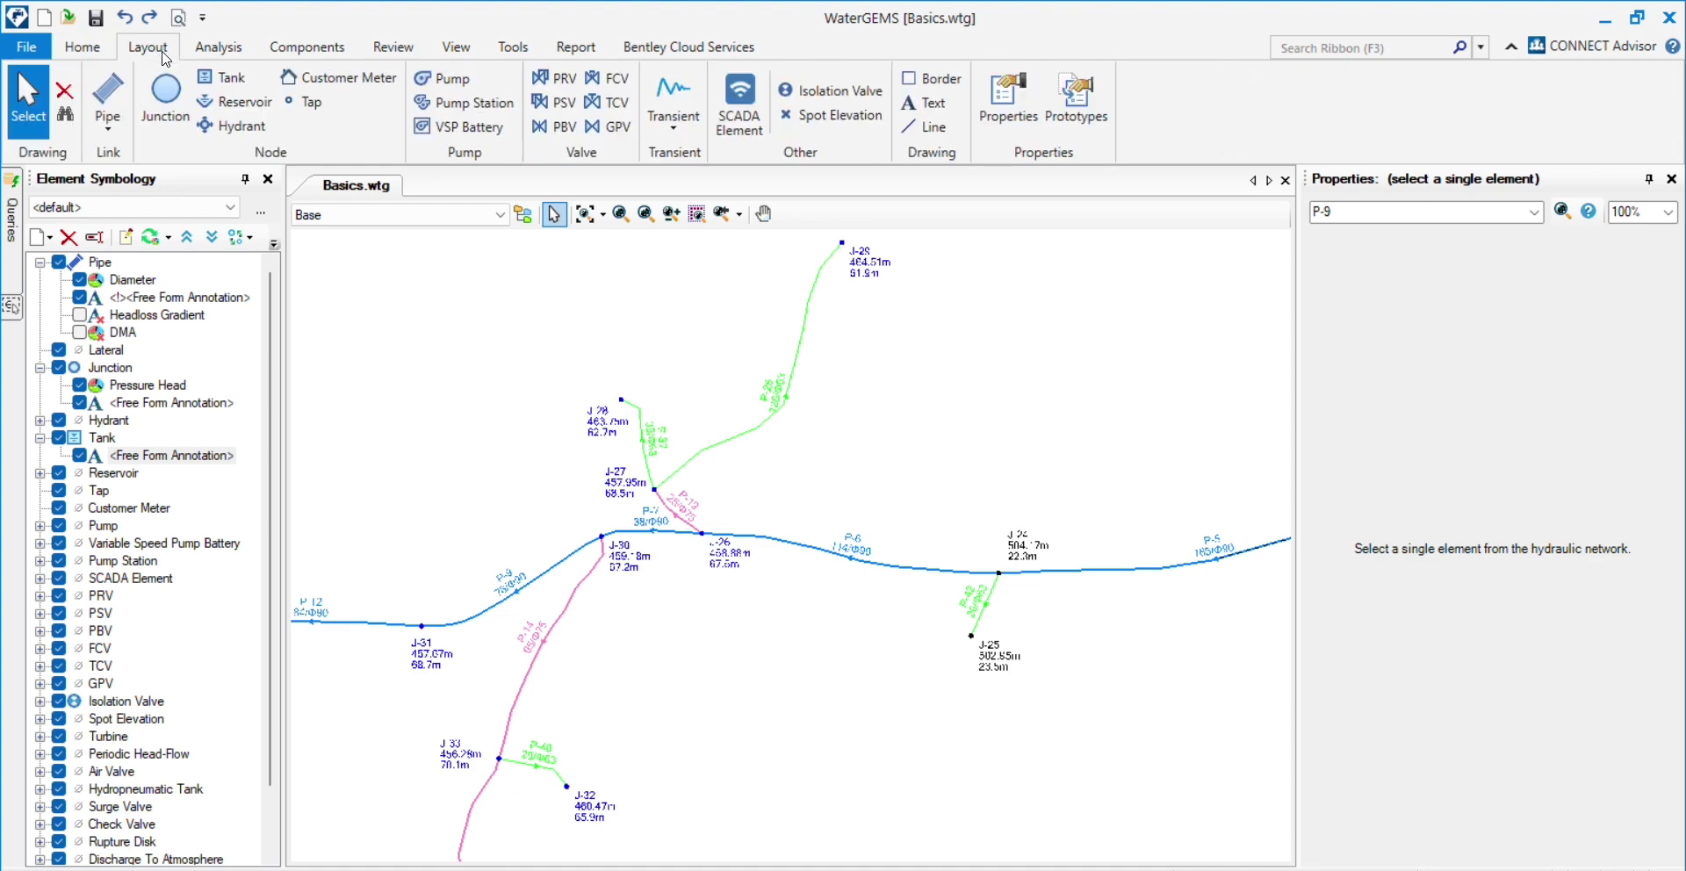
left_click(553, 77)
scroll(761, 562, "up", 1)
scroll(761, 562, "up", 3)
scroll(720, 518, "down", 2)
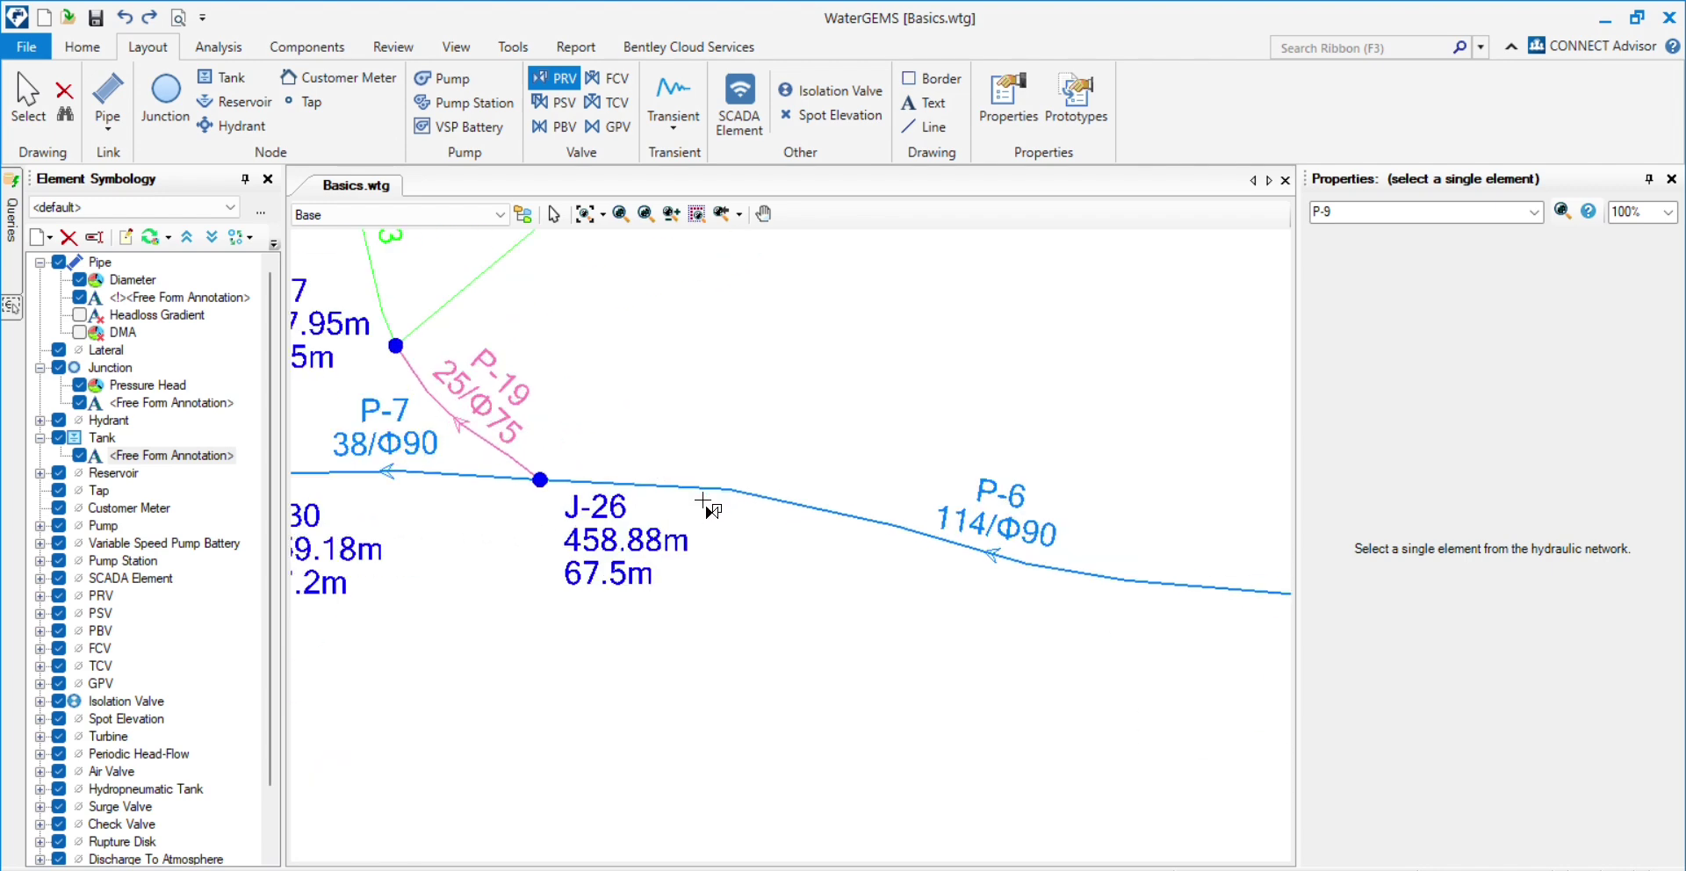
scroll(722, 497, "up", 2)
left_click(734, 494)
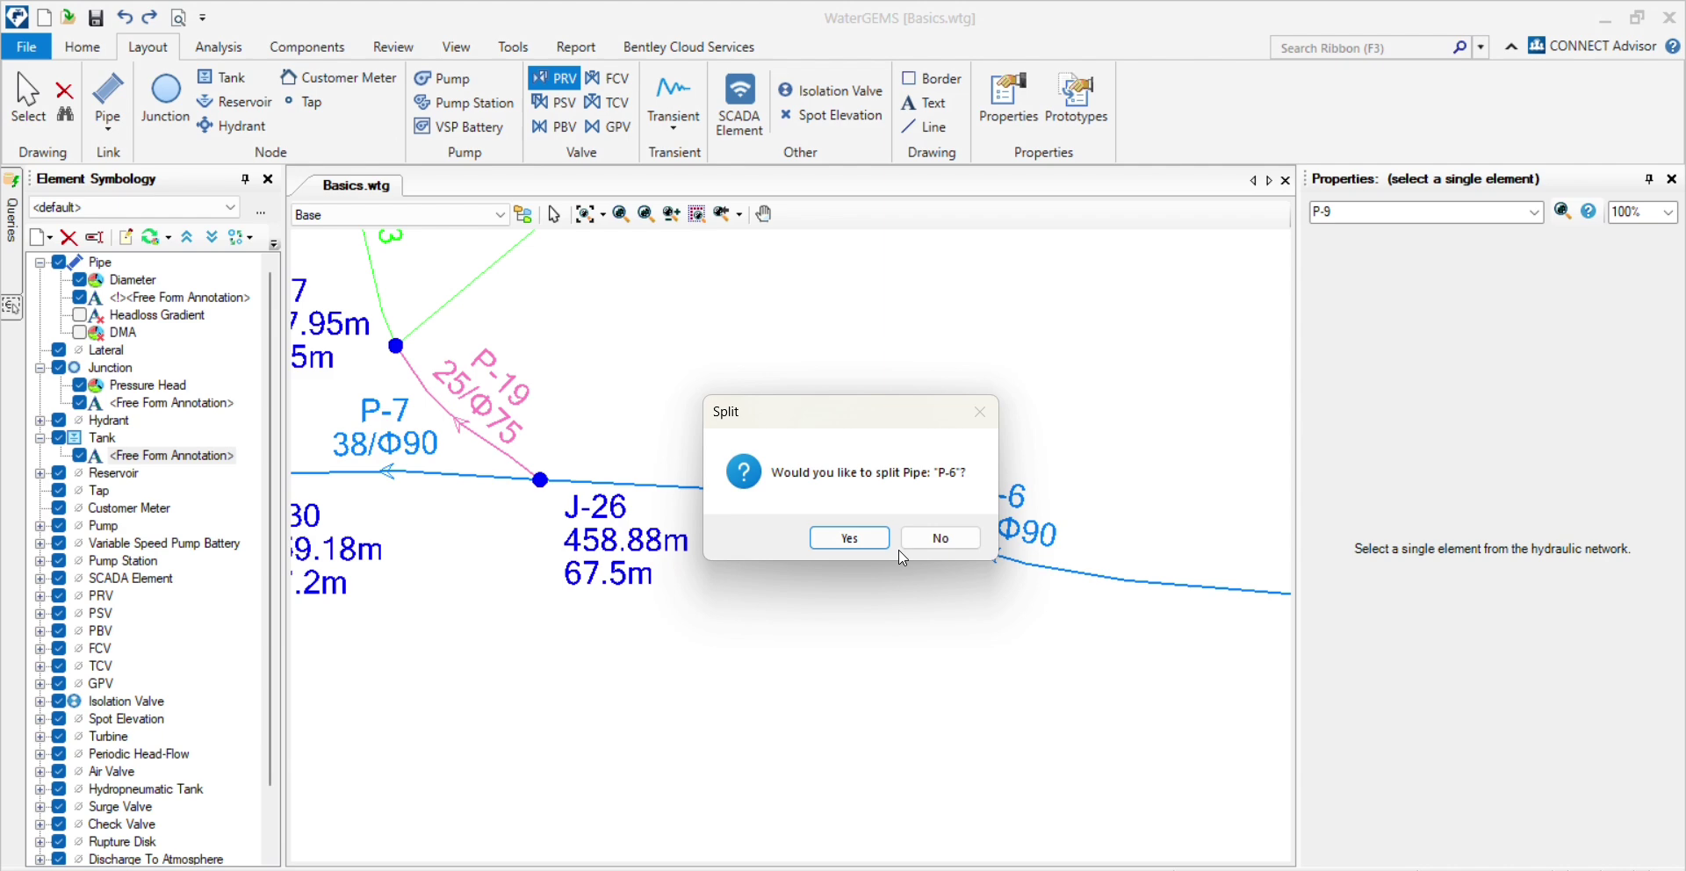
left_click(848, 534)
key("Escape")
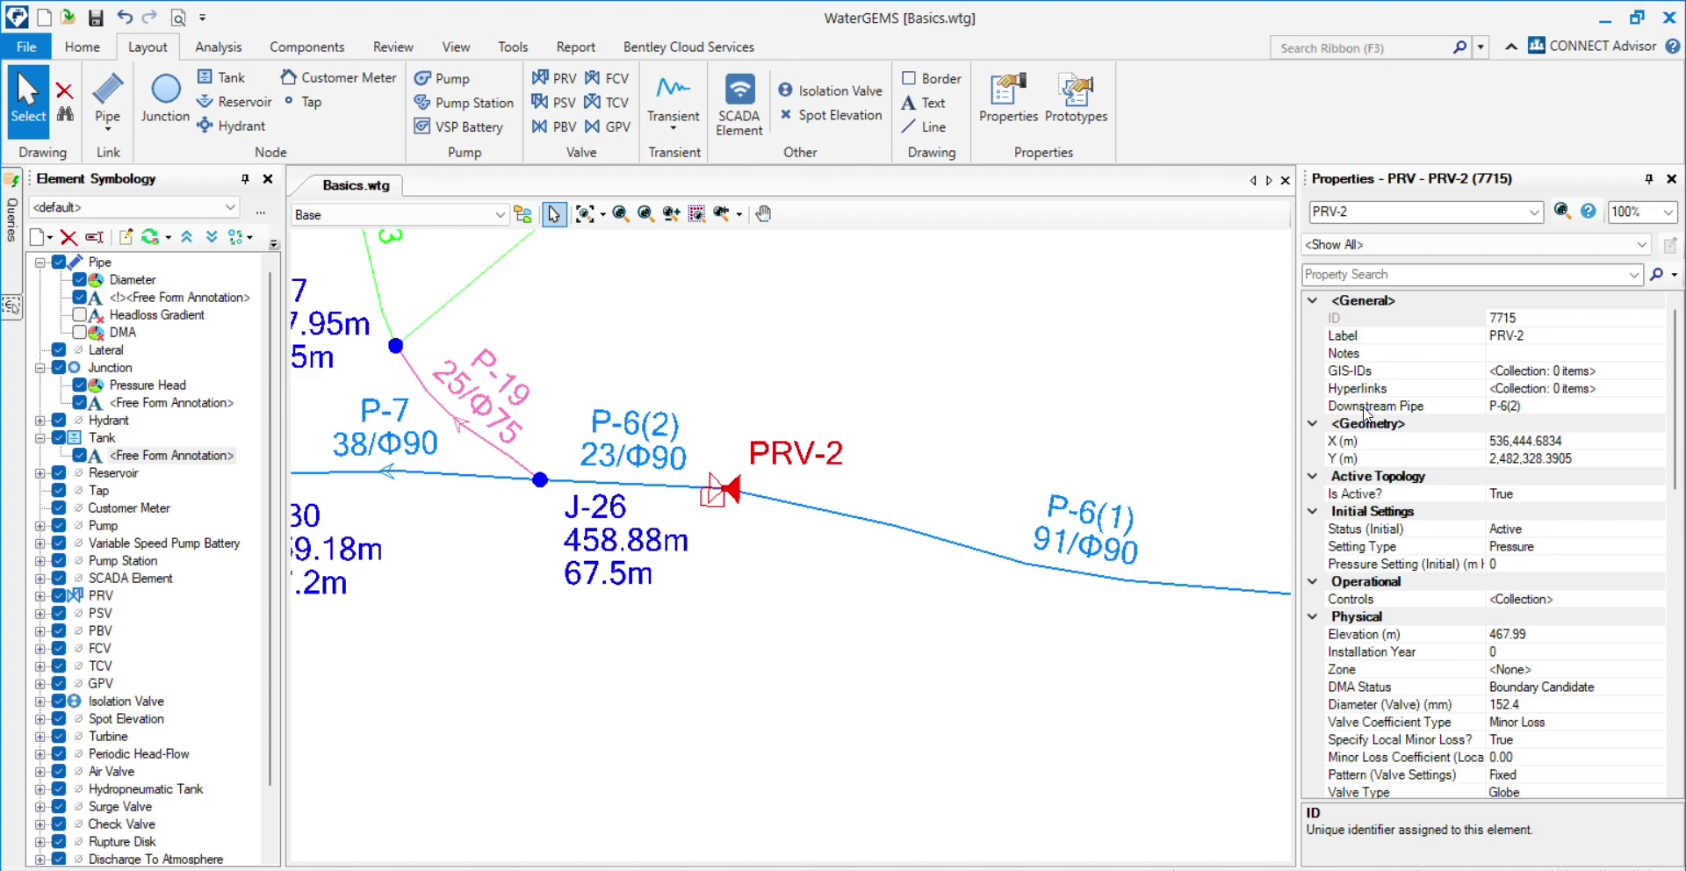
left_click(1530, 404)
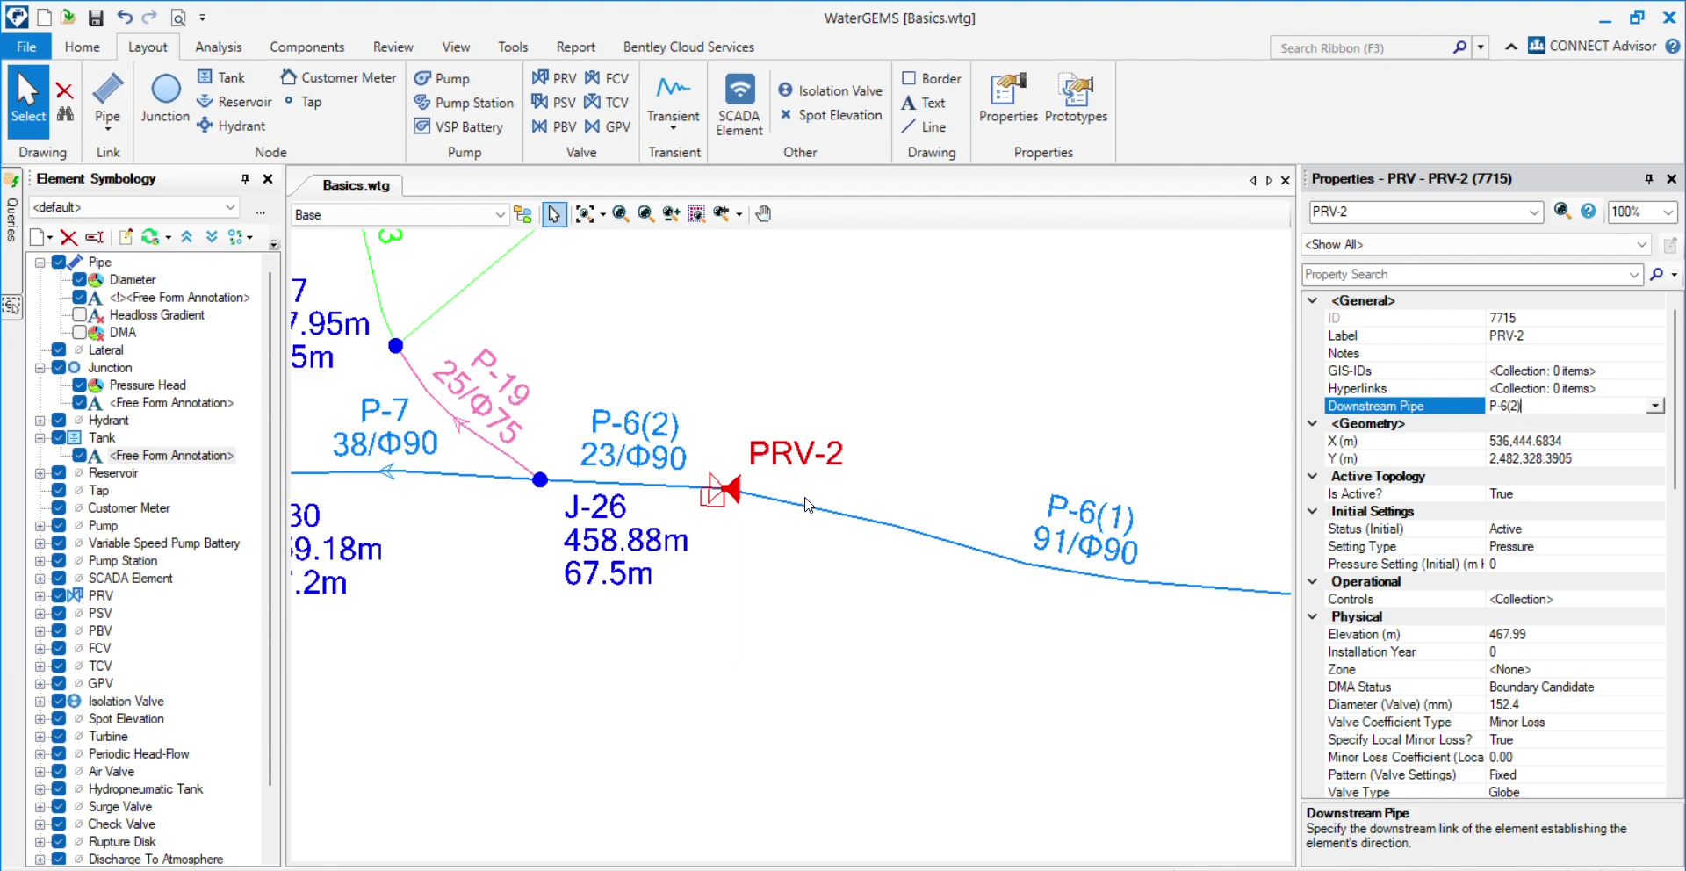
left_click(634, 484)
left_click(726, 498)
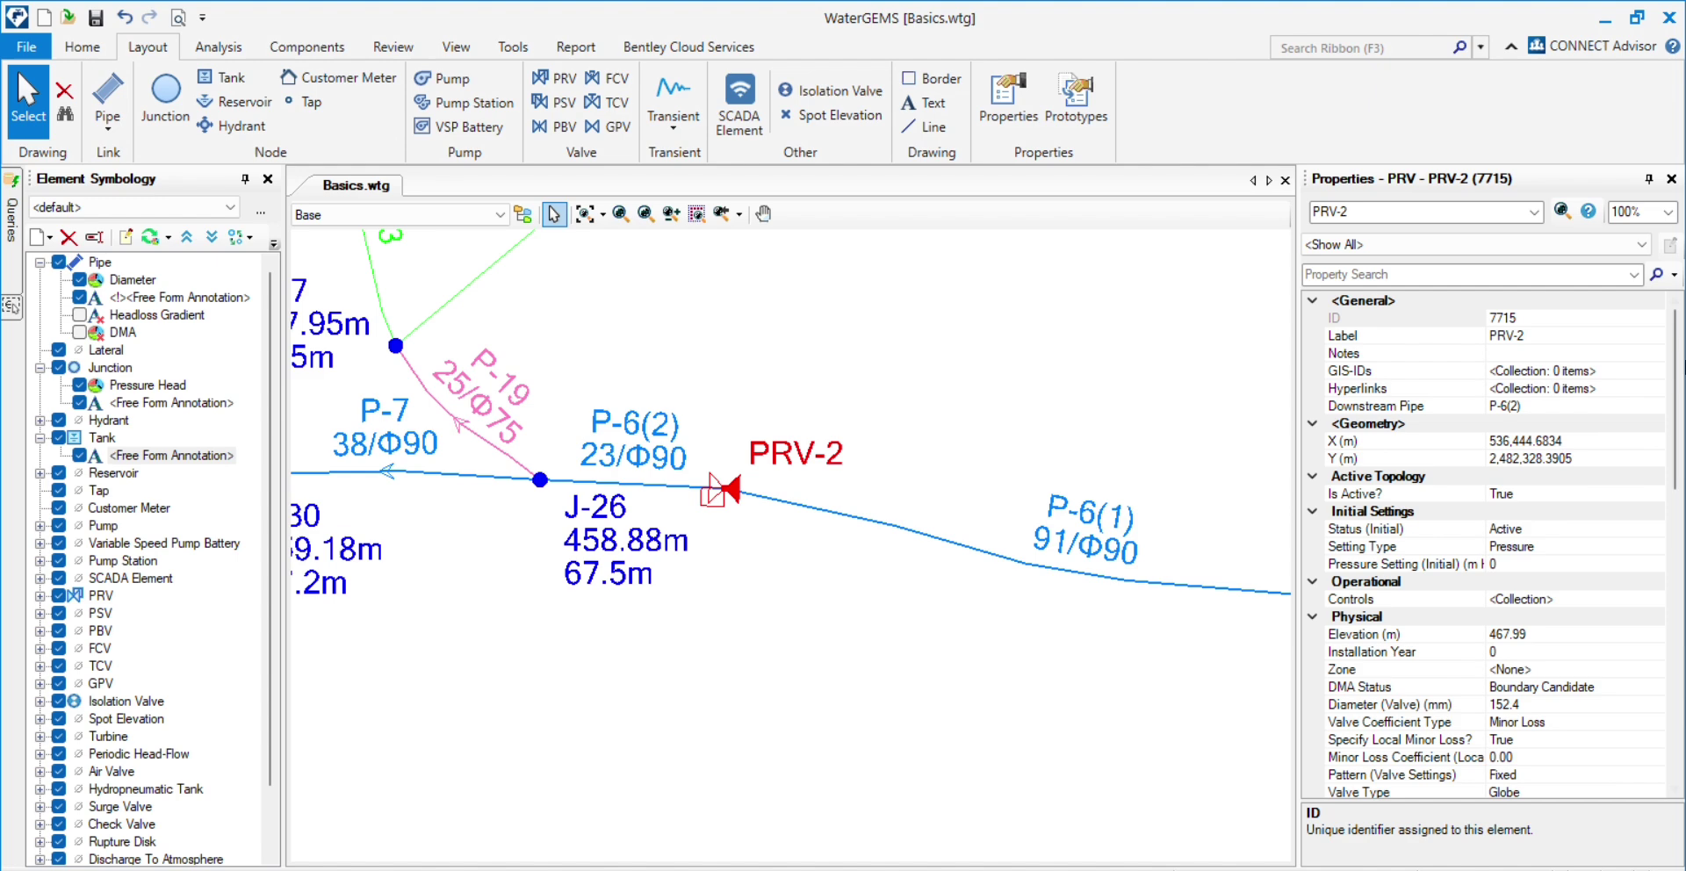
left_click(1657, 407)
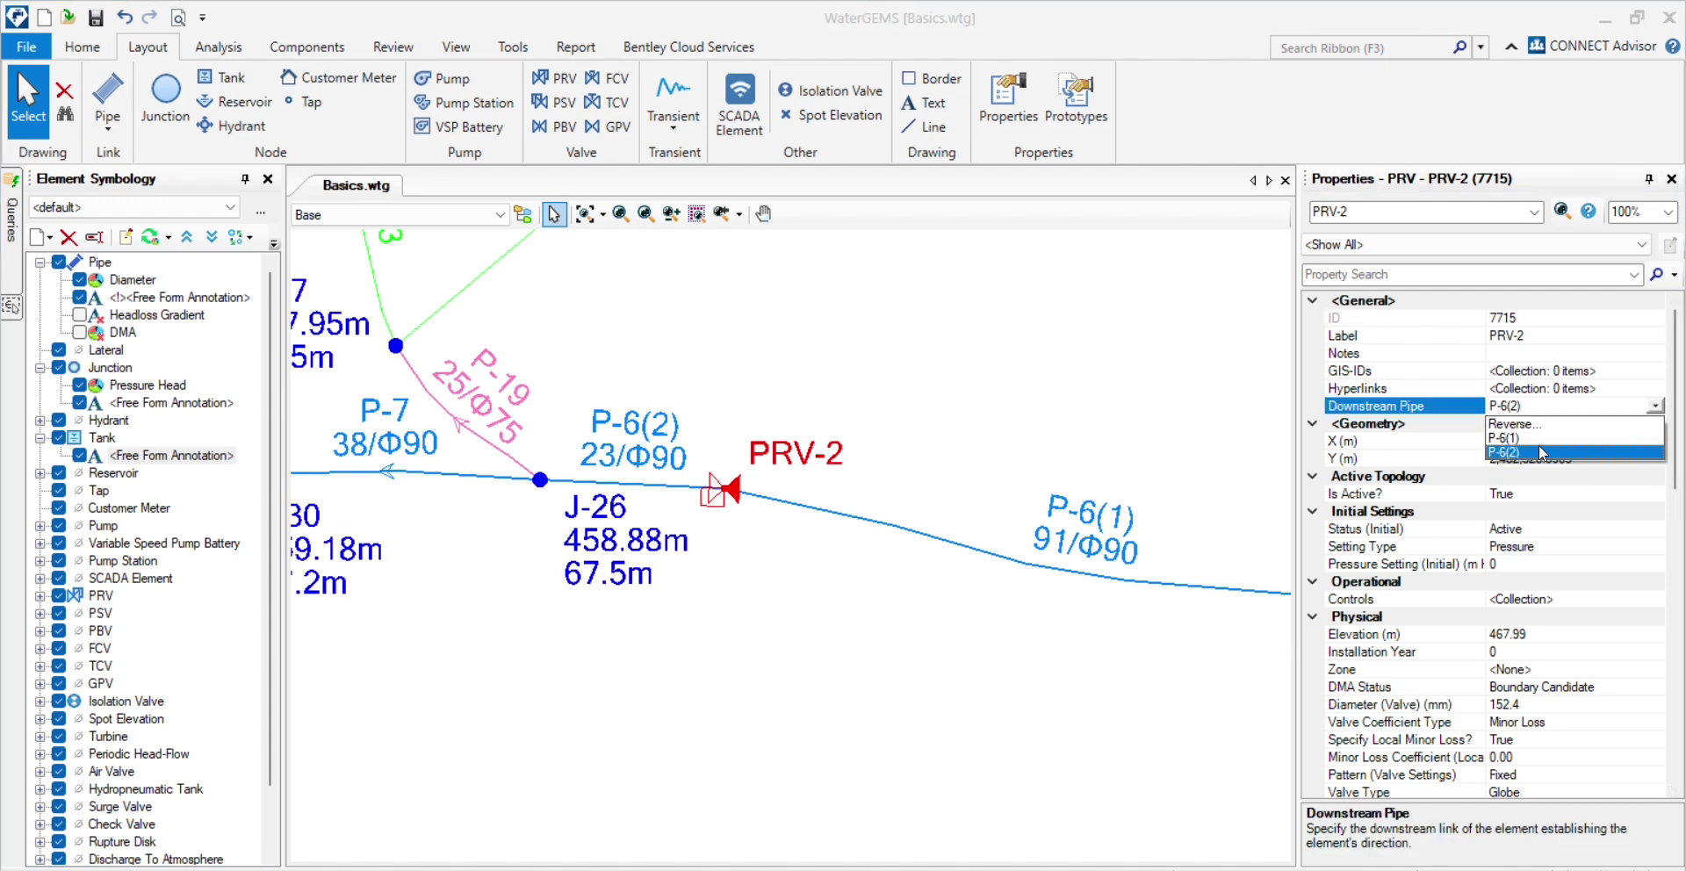
left_click(1535, 425)
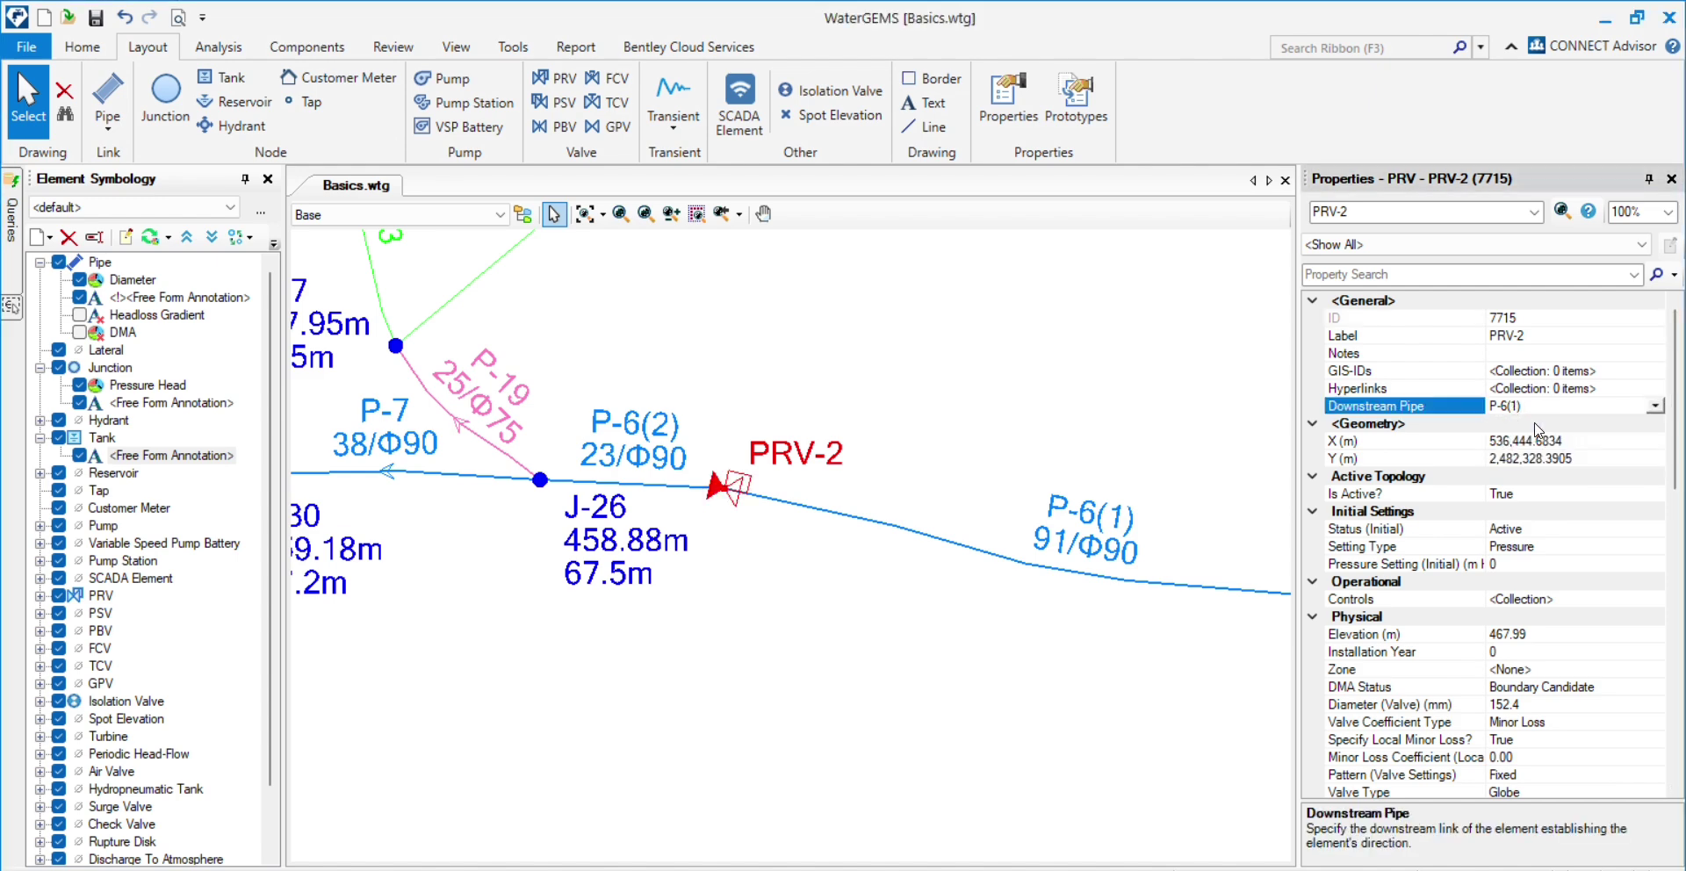
left_click(1658, 407)
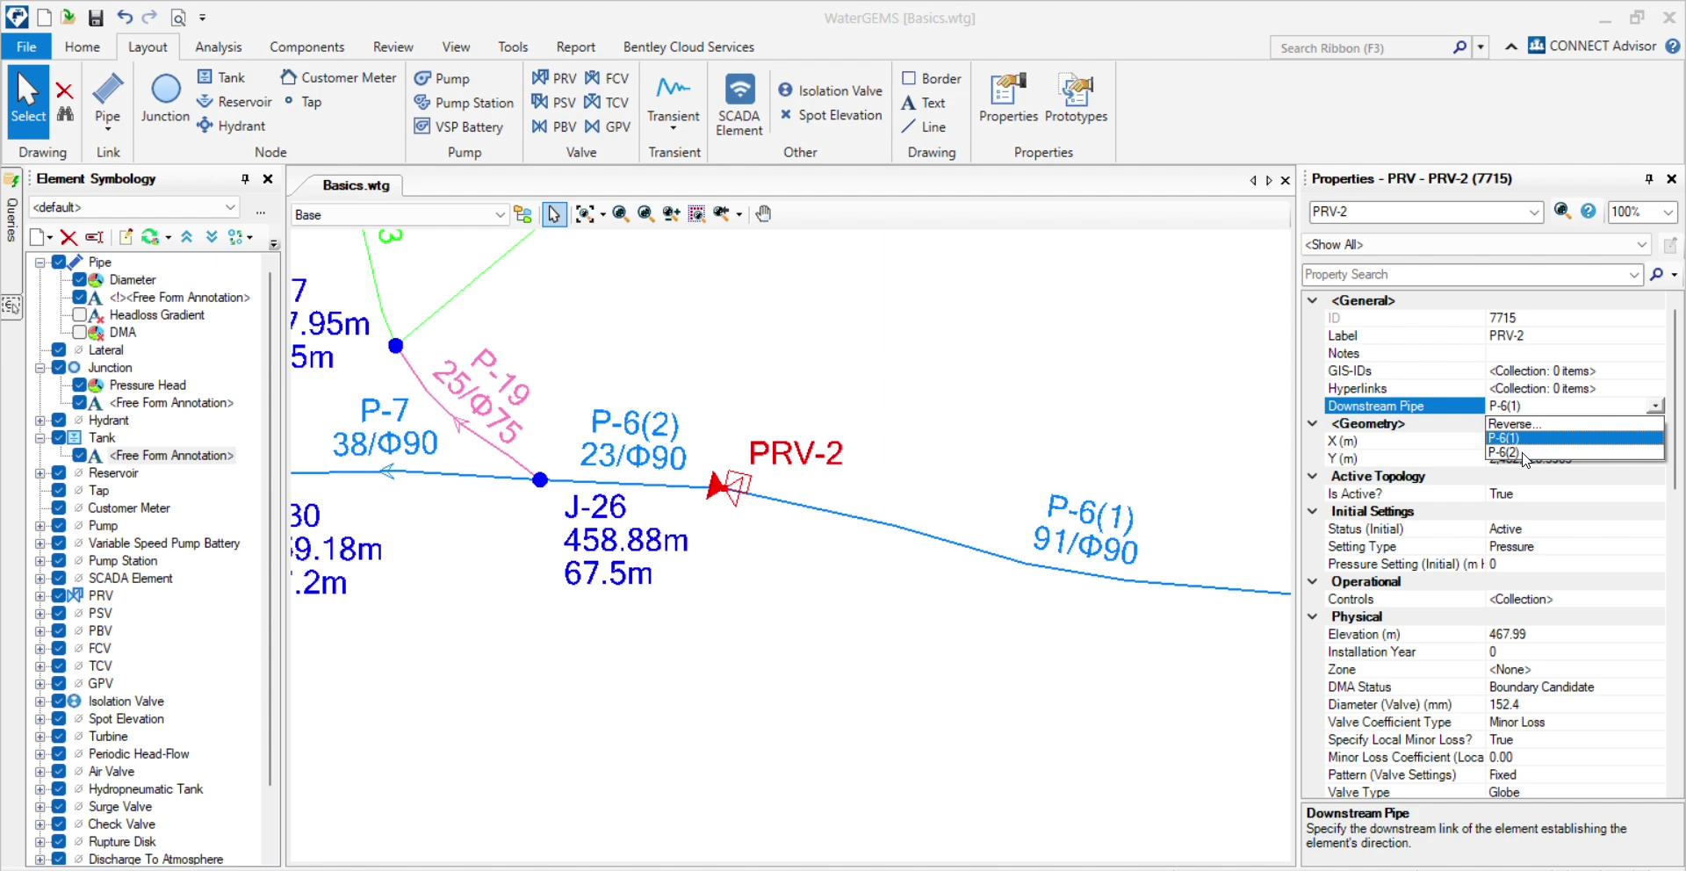
left_click(1524, 454)
left_click(830, 589)
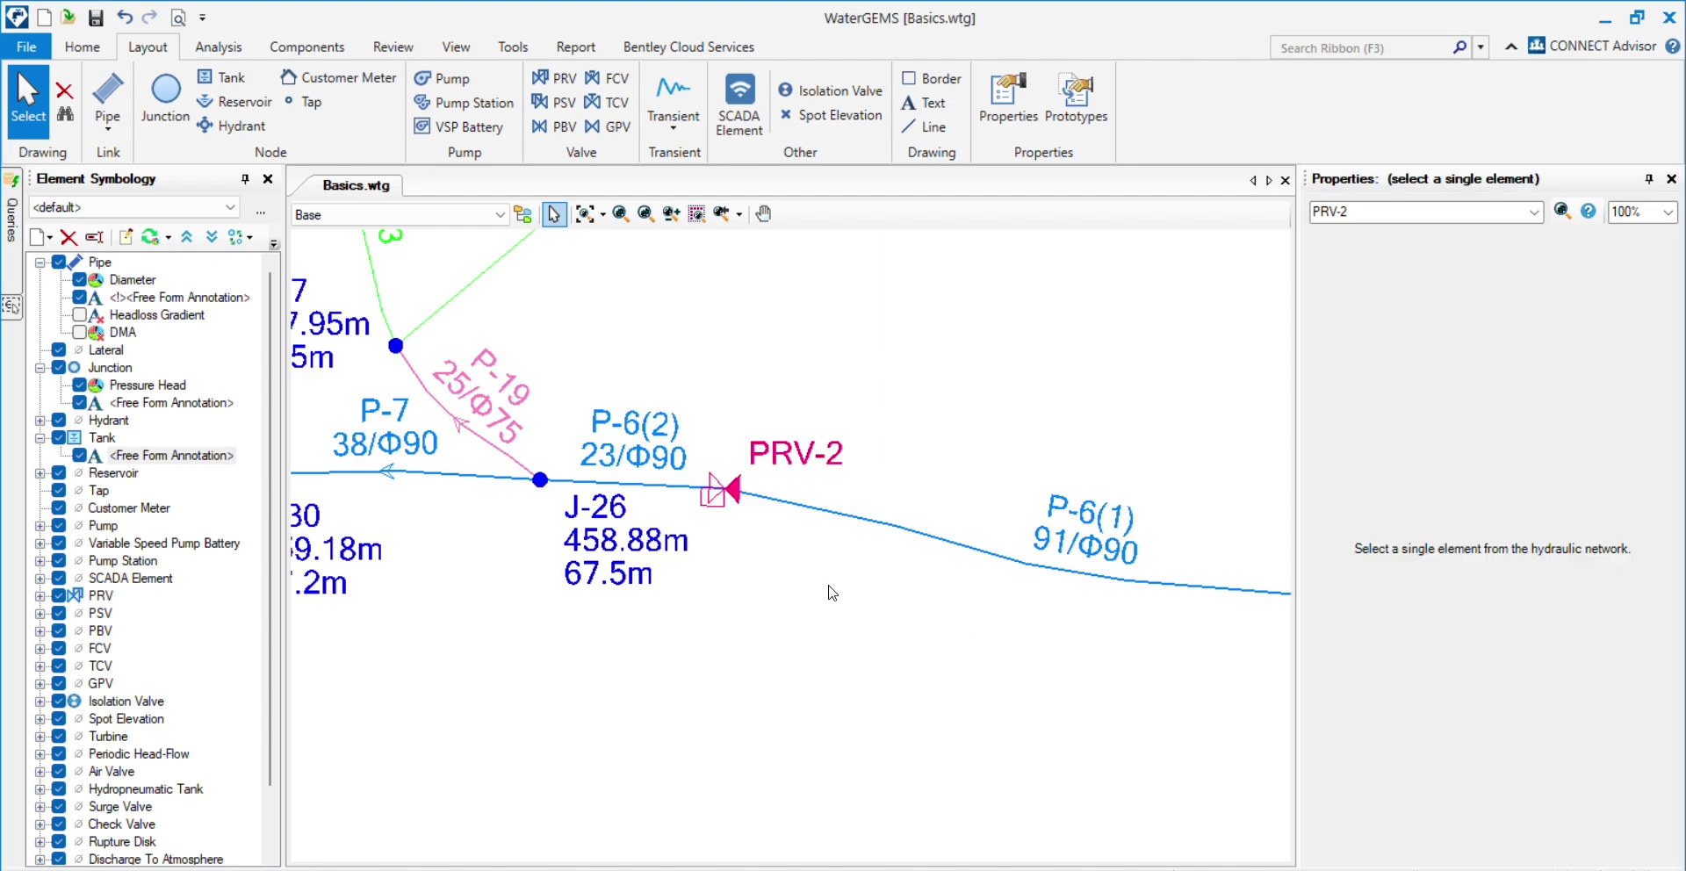
left_click(721, 496)
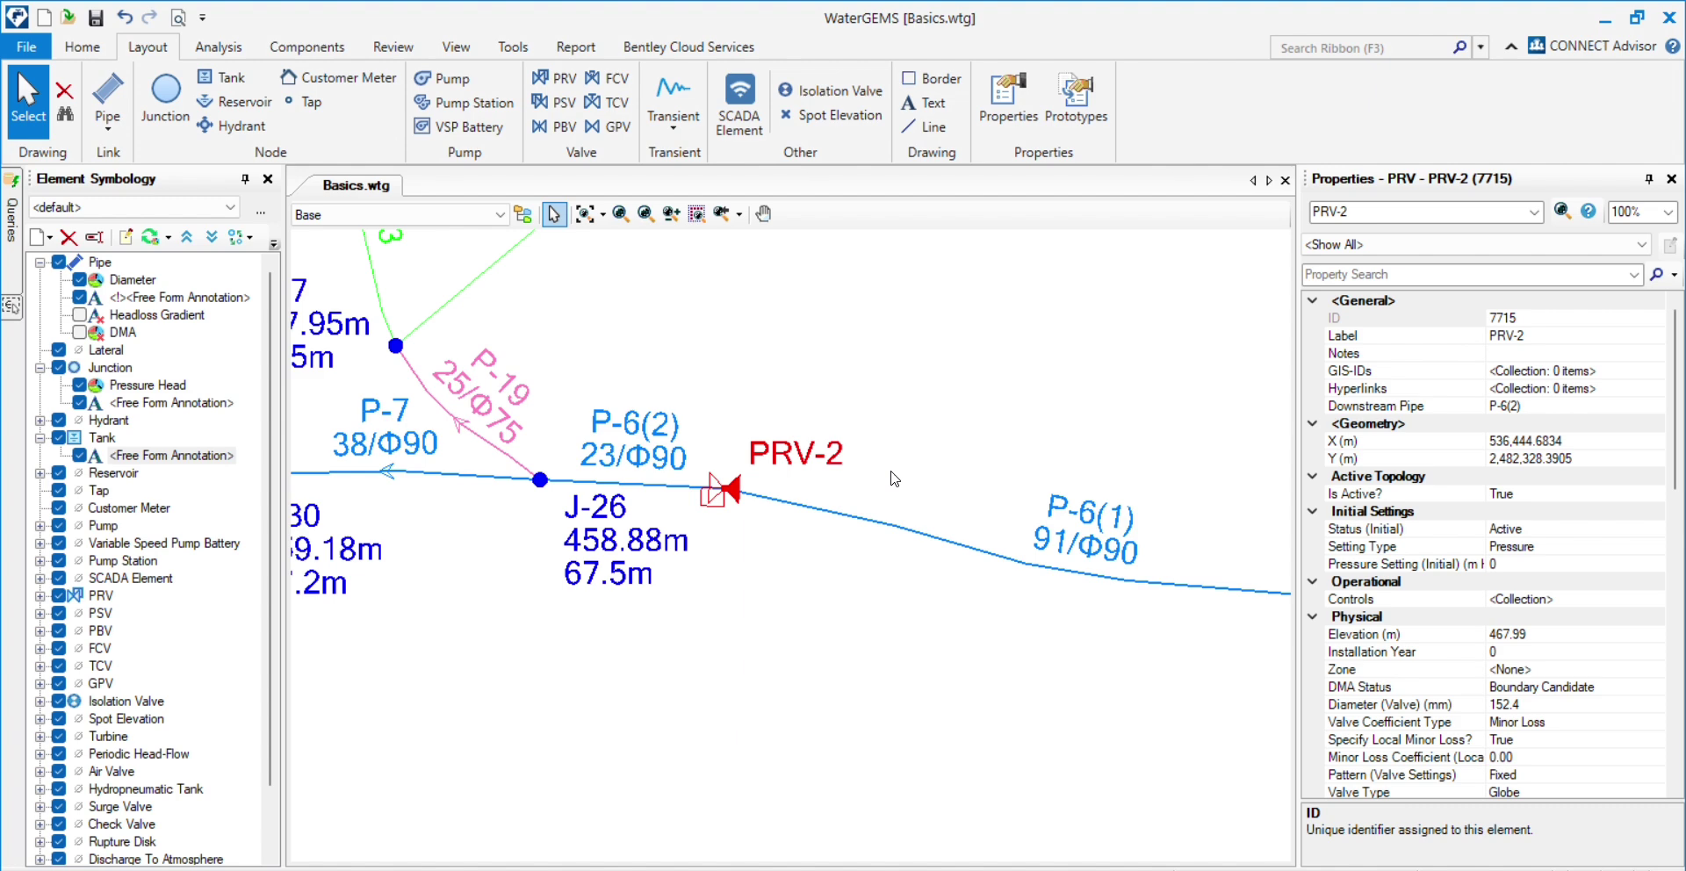
- Select PRV-2 and set its initial pressure setting to 40 m
scroll(894, 479, "down", 2)
scroll(823, 470, "up", 2)
left_click_drag(788, 369, 993, 600)
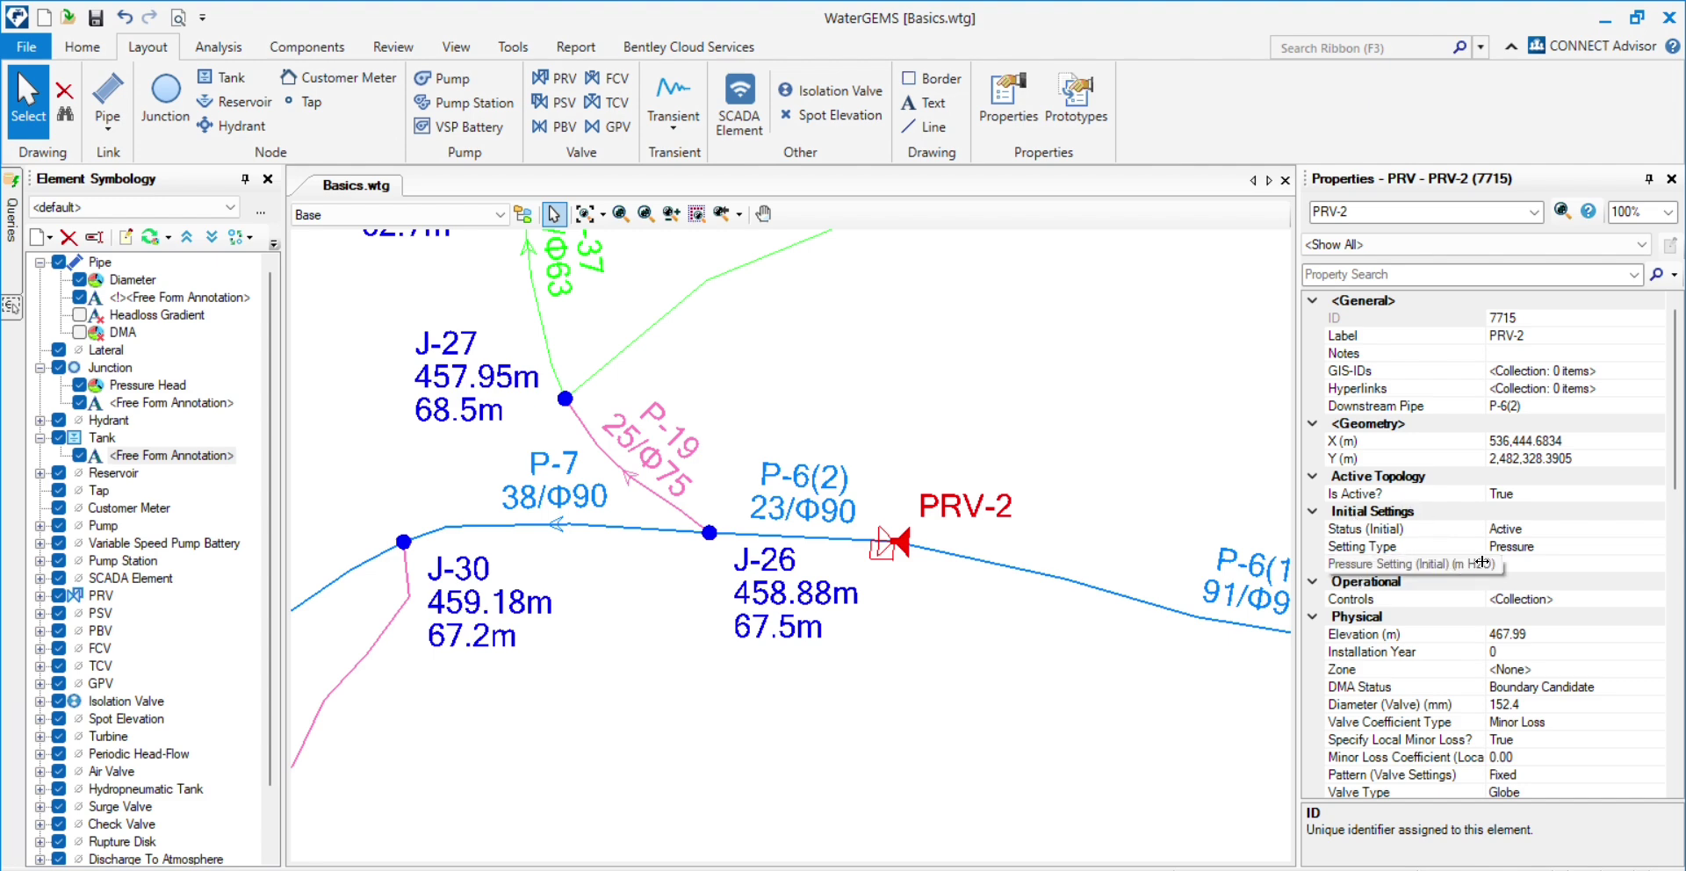
left_click(1514, 564)
scroll(675, 540, "down", 2)
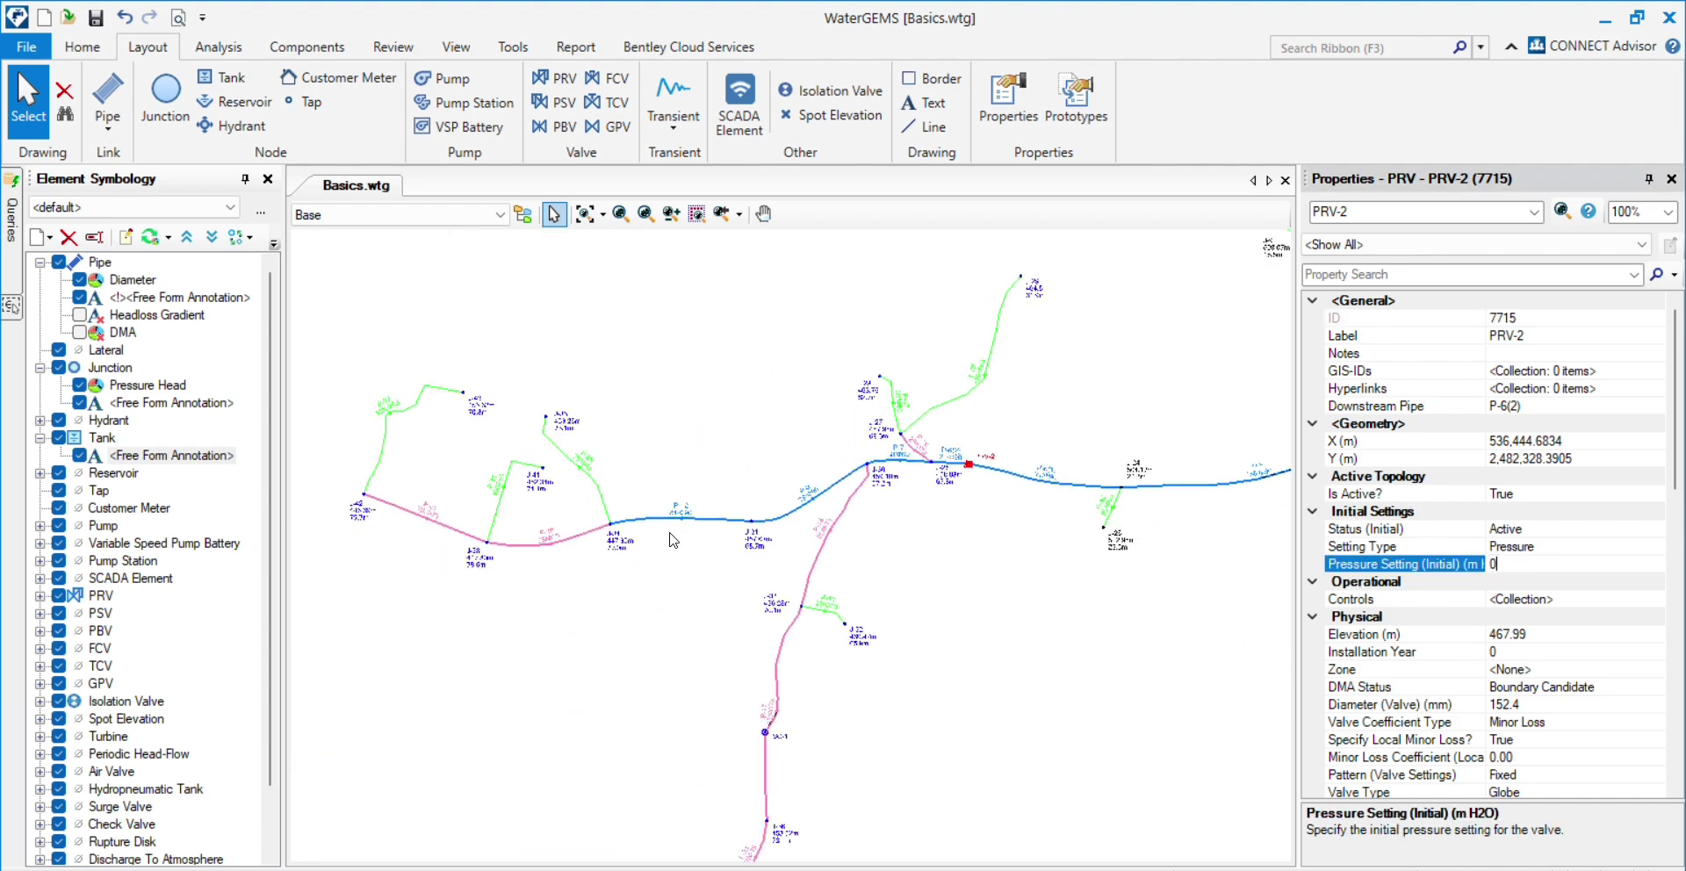
scroll(354, 527, "up", 1)
scroll(365, 478, "up", 1)
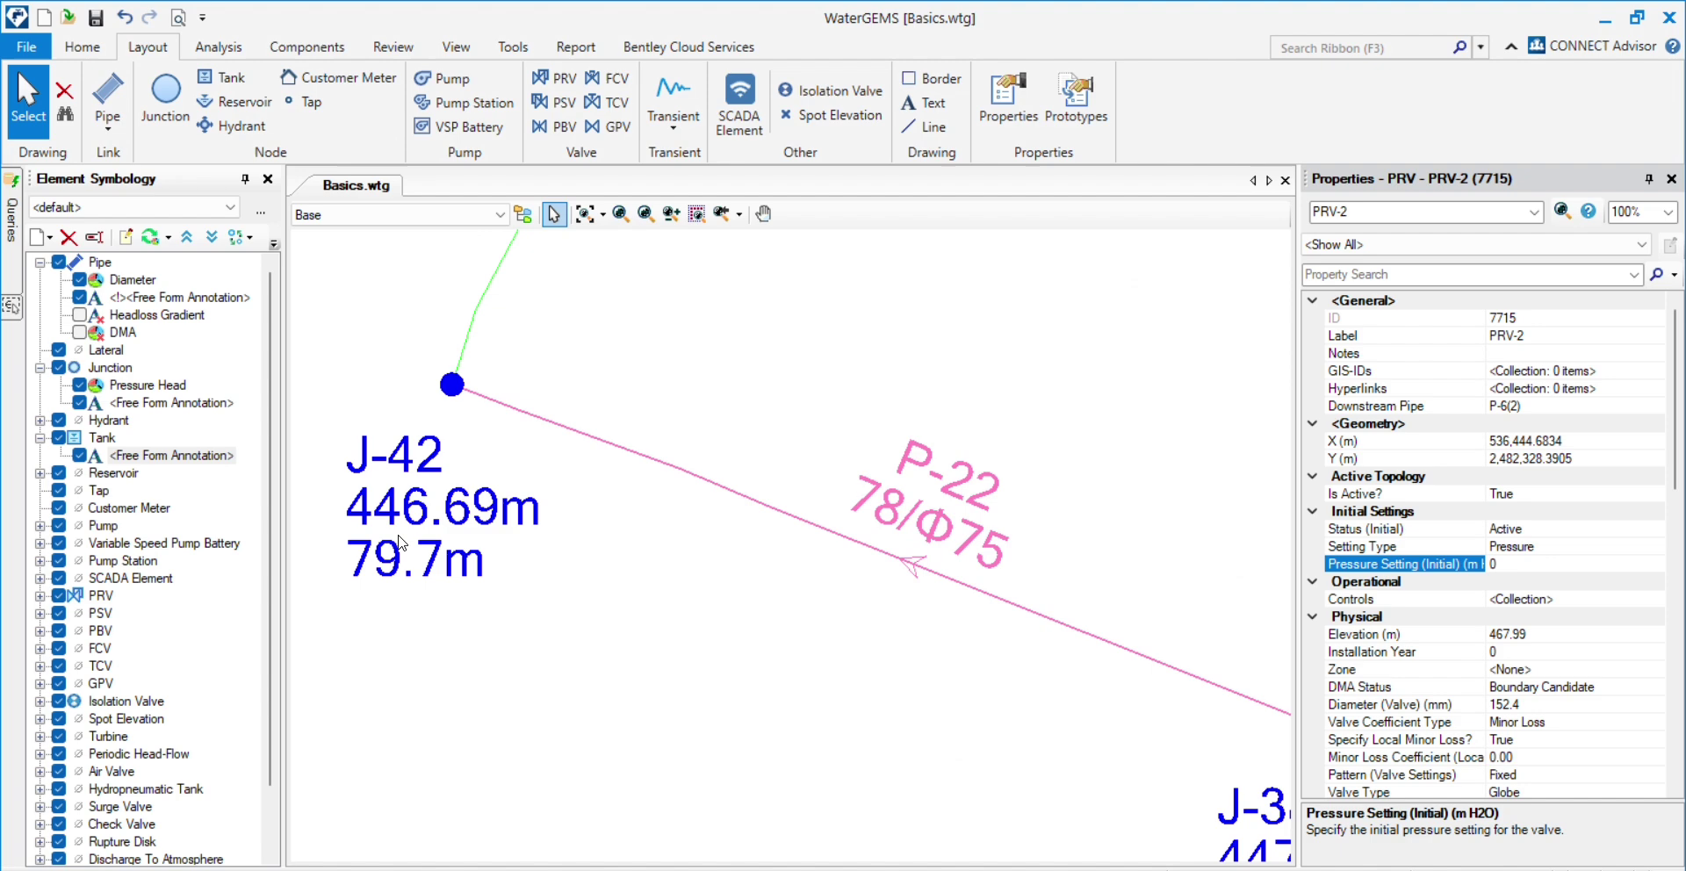
scroll(403, 545, "up", 1)
scroll(477, 542, "down", 3)
scroll(477, 542, "down", 3)
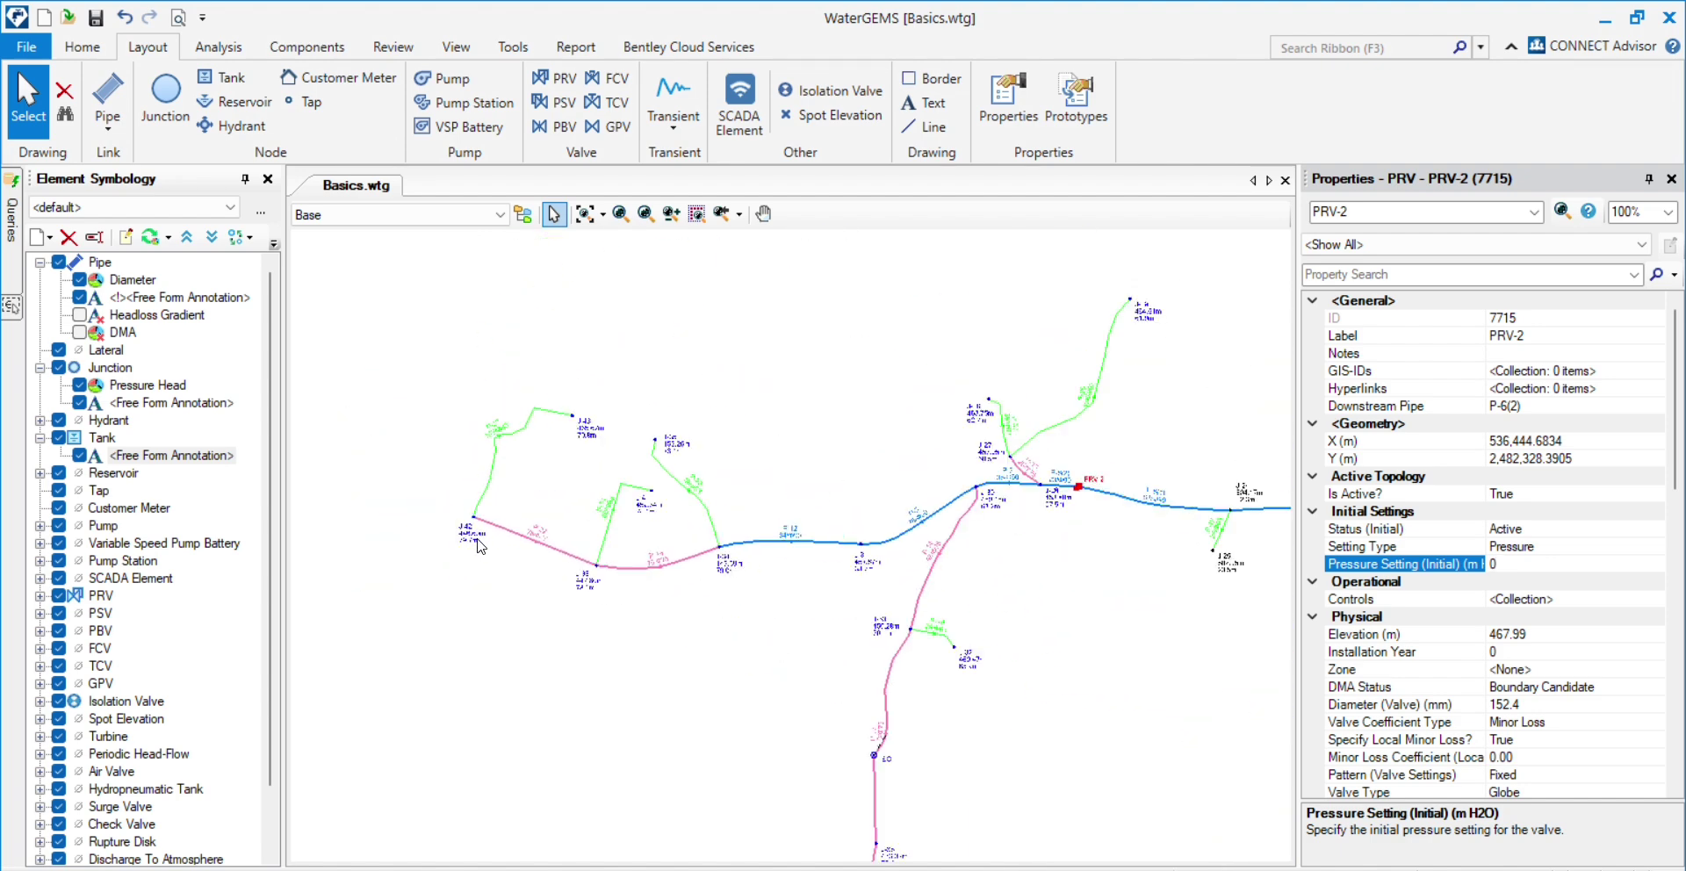
scroll(997, 507, "up", 4)
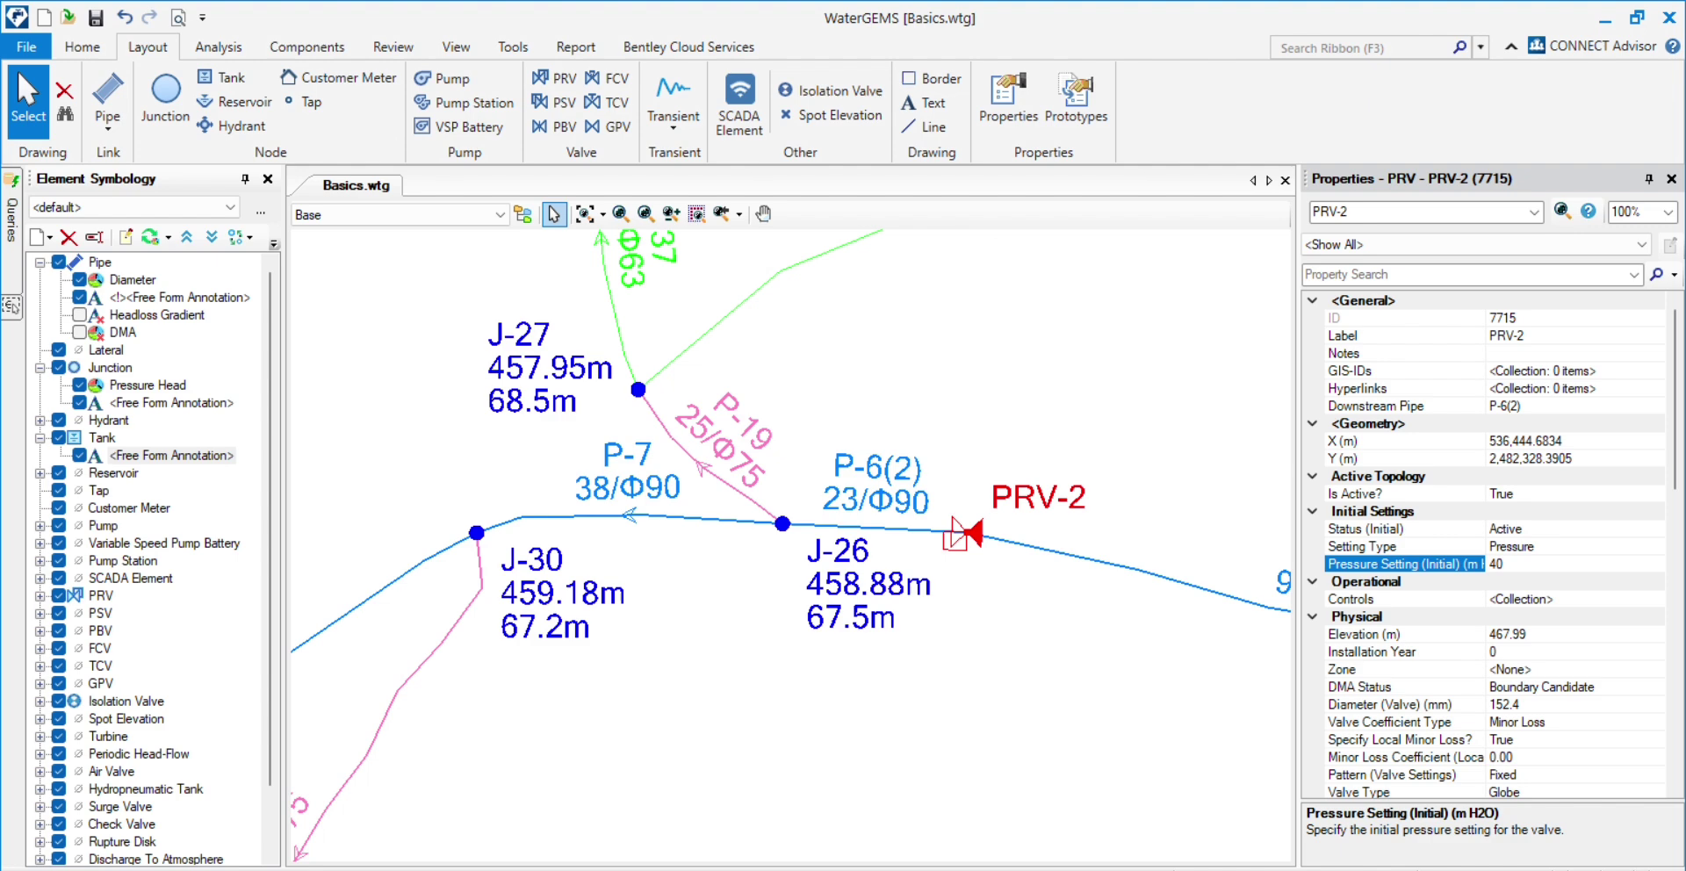
scroll(1219, 565, "down", 1)
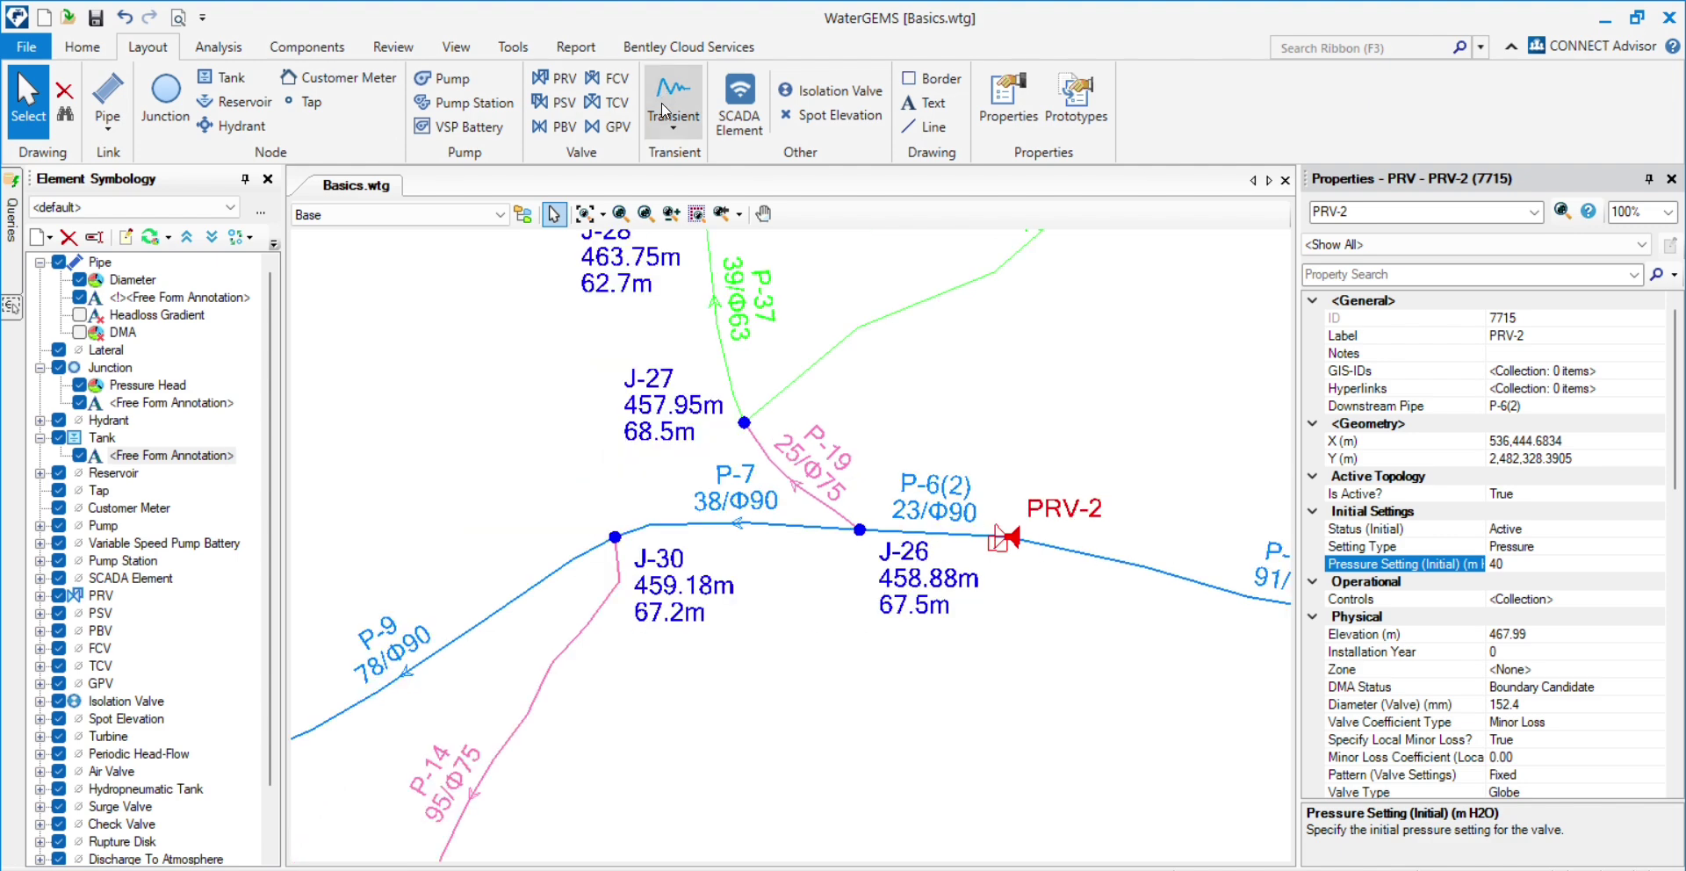
- Recompute the network, dropping J-26's pressure from 67.5 m to 49.2 m
left_click(96, 43)
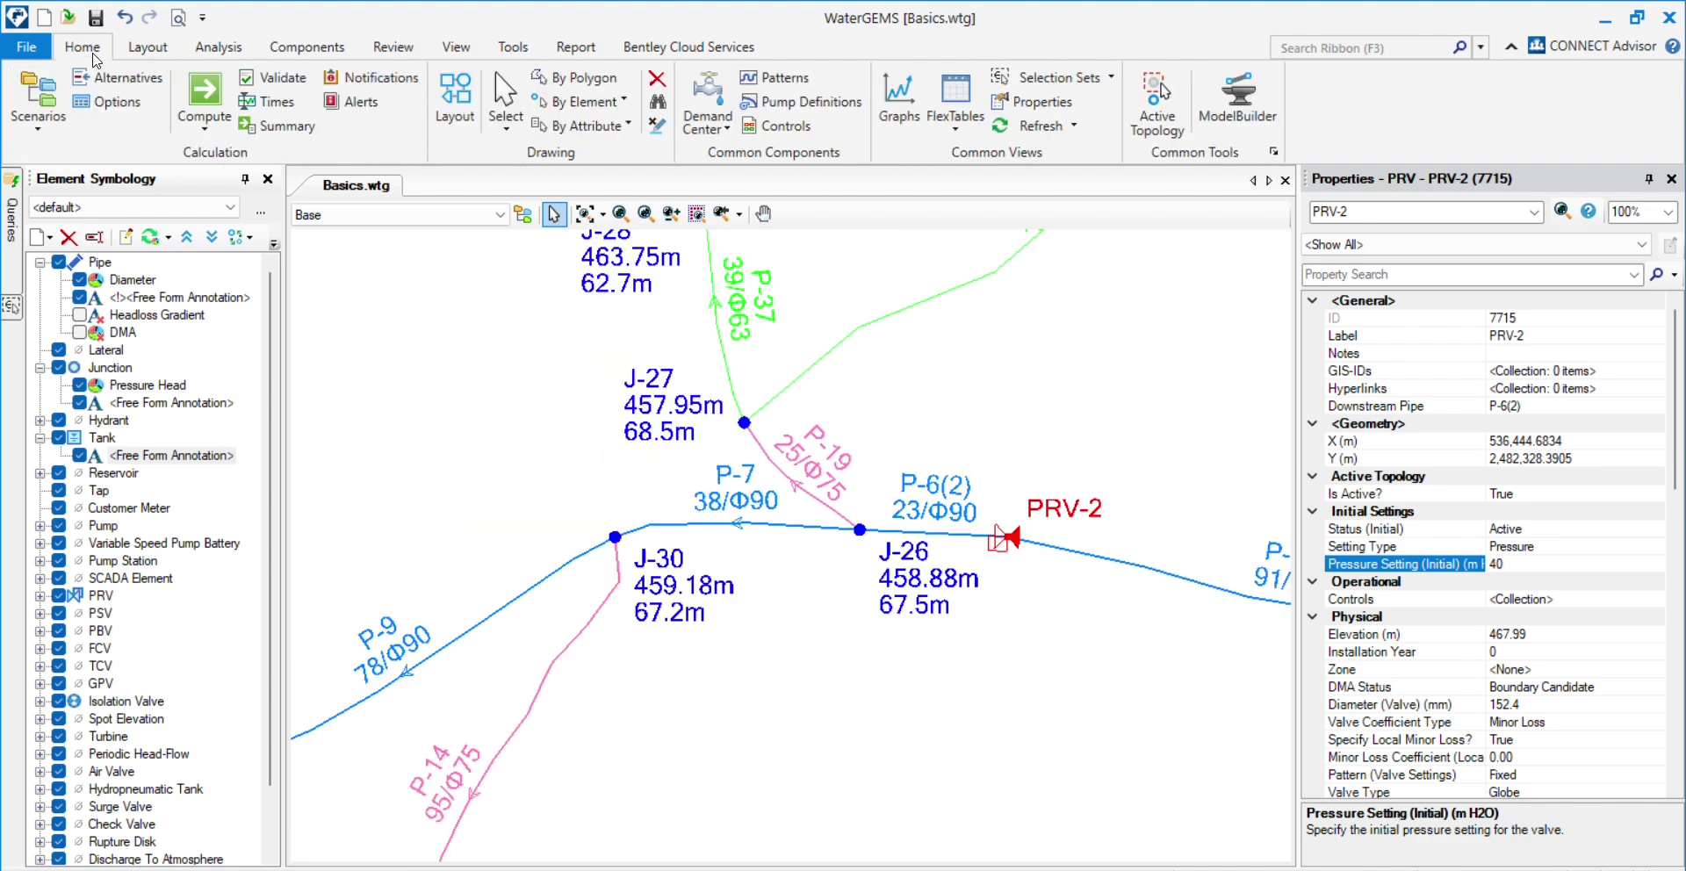
left_click(197, 96)
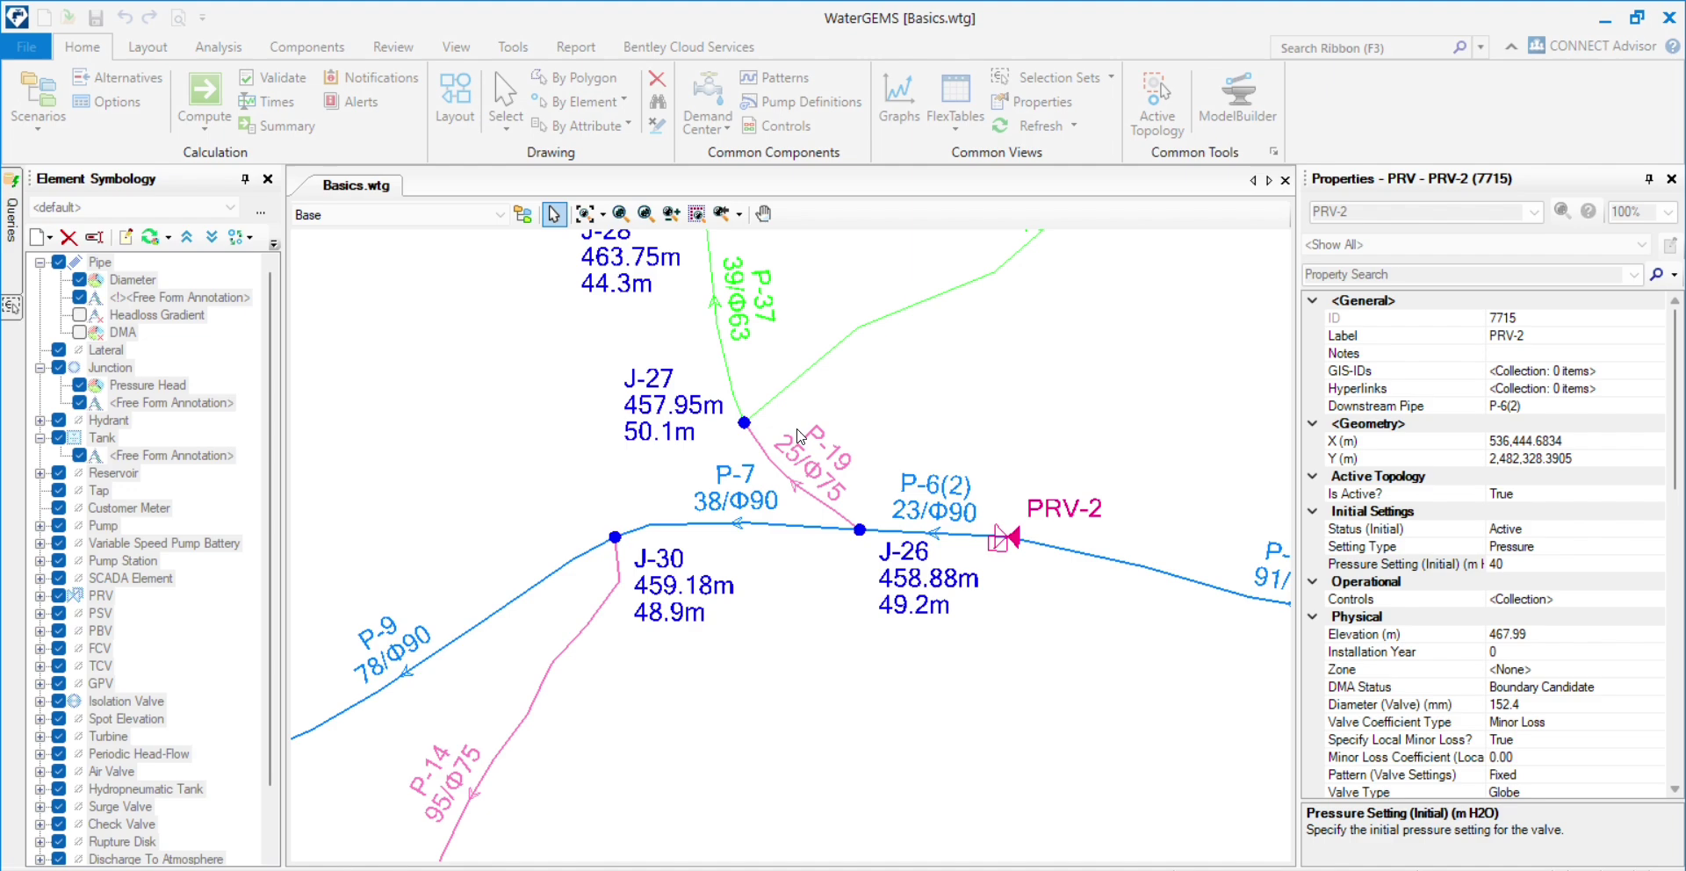
left_click(1340, 257)
scroll(875, 625, "up", 1)
scroll(876, 625, "up", 1)
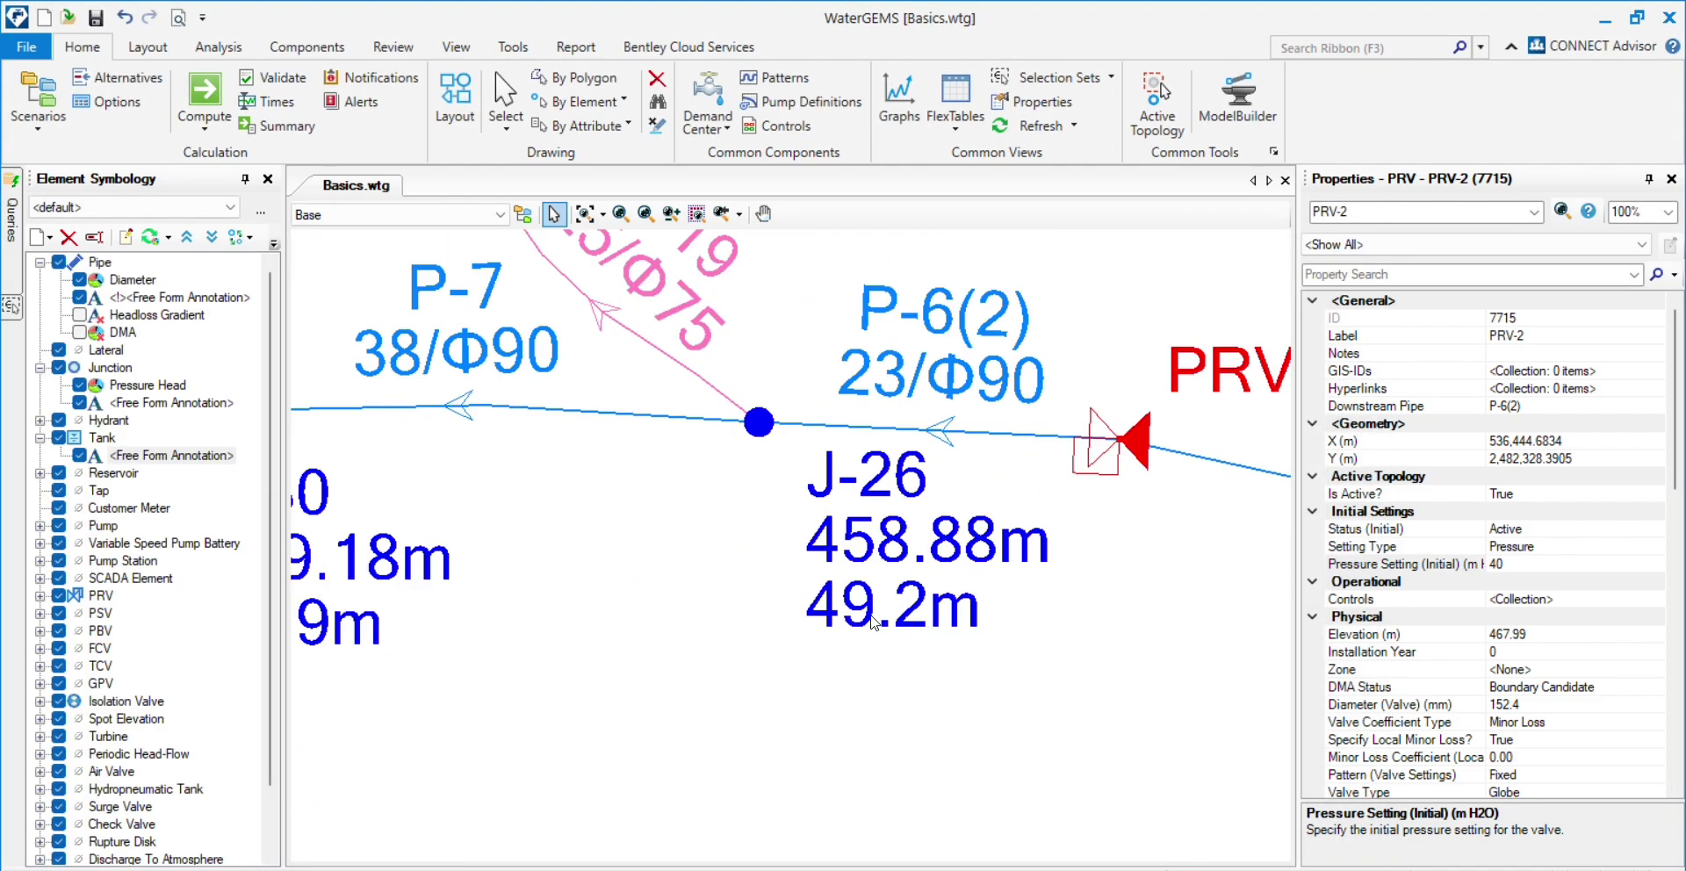
scroll(876, 625, "down", 2)
scroll(875, 626, "up", 2)
scroll(876, 569, "down", 2)
scroll(875, 569, "down", 2)
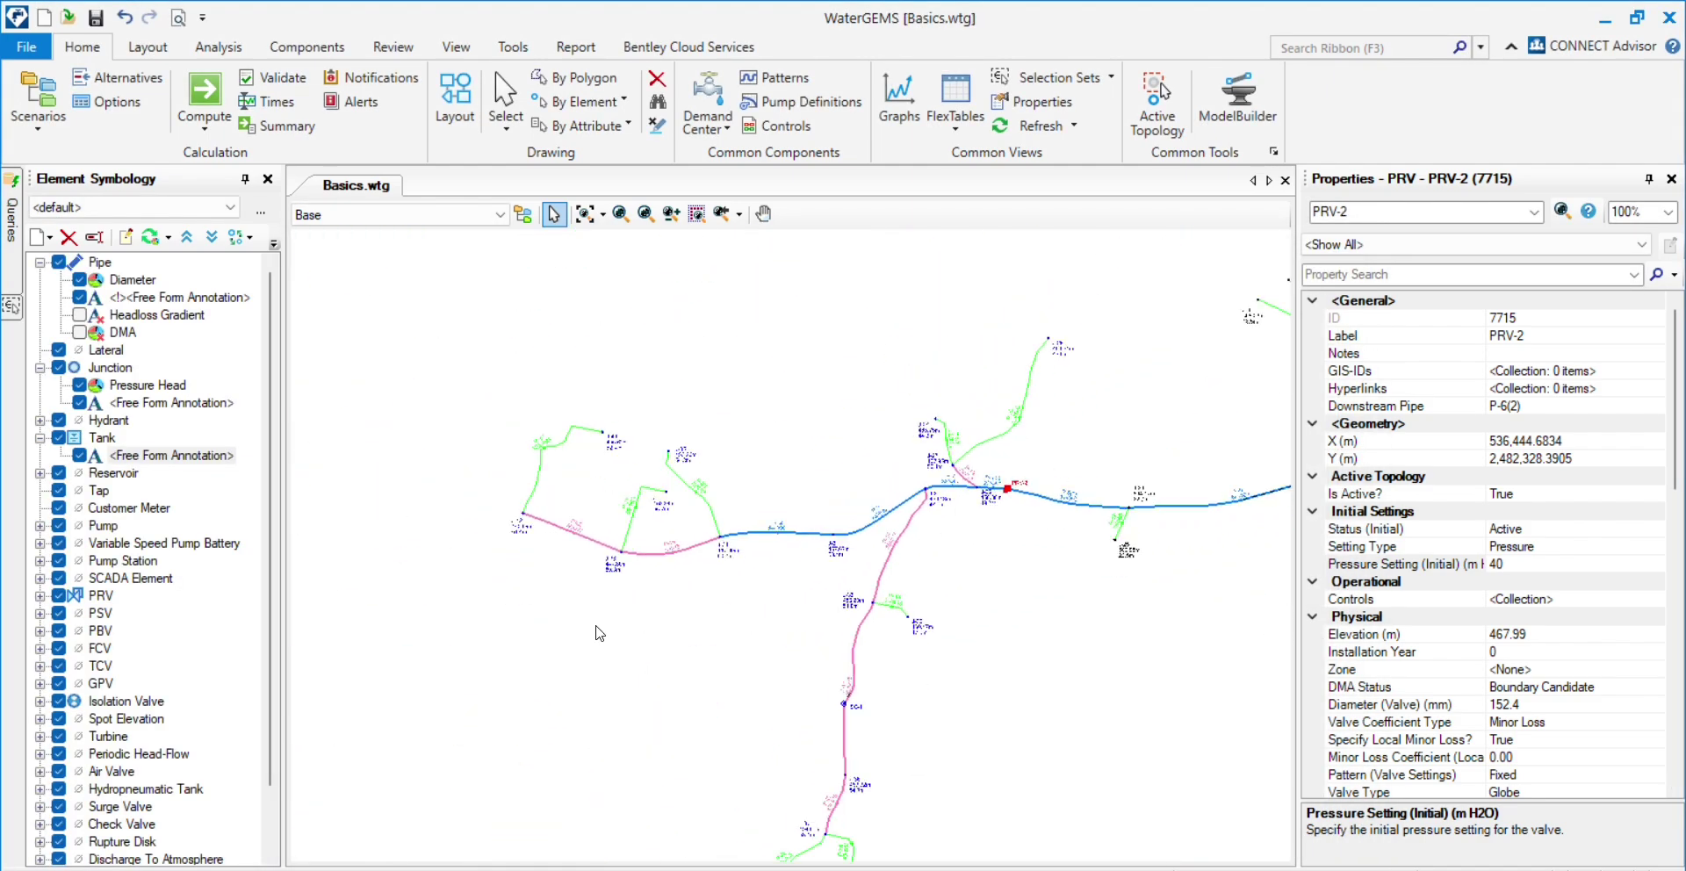
scroll(612, 525, "up", 2)
scroll(612, 525, "up", 2)
- Inspect junction J-42's properties, then look over the pressures around the drawing
left_click(631, 514)
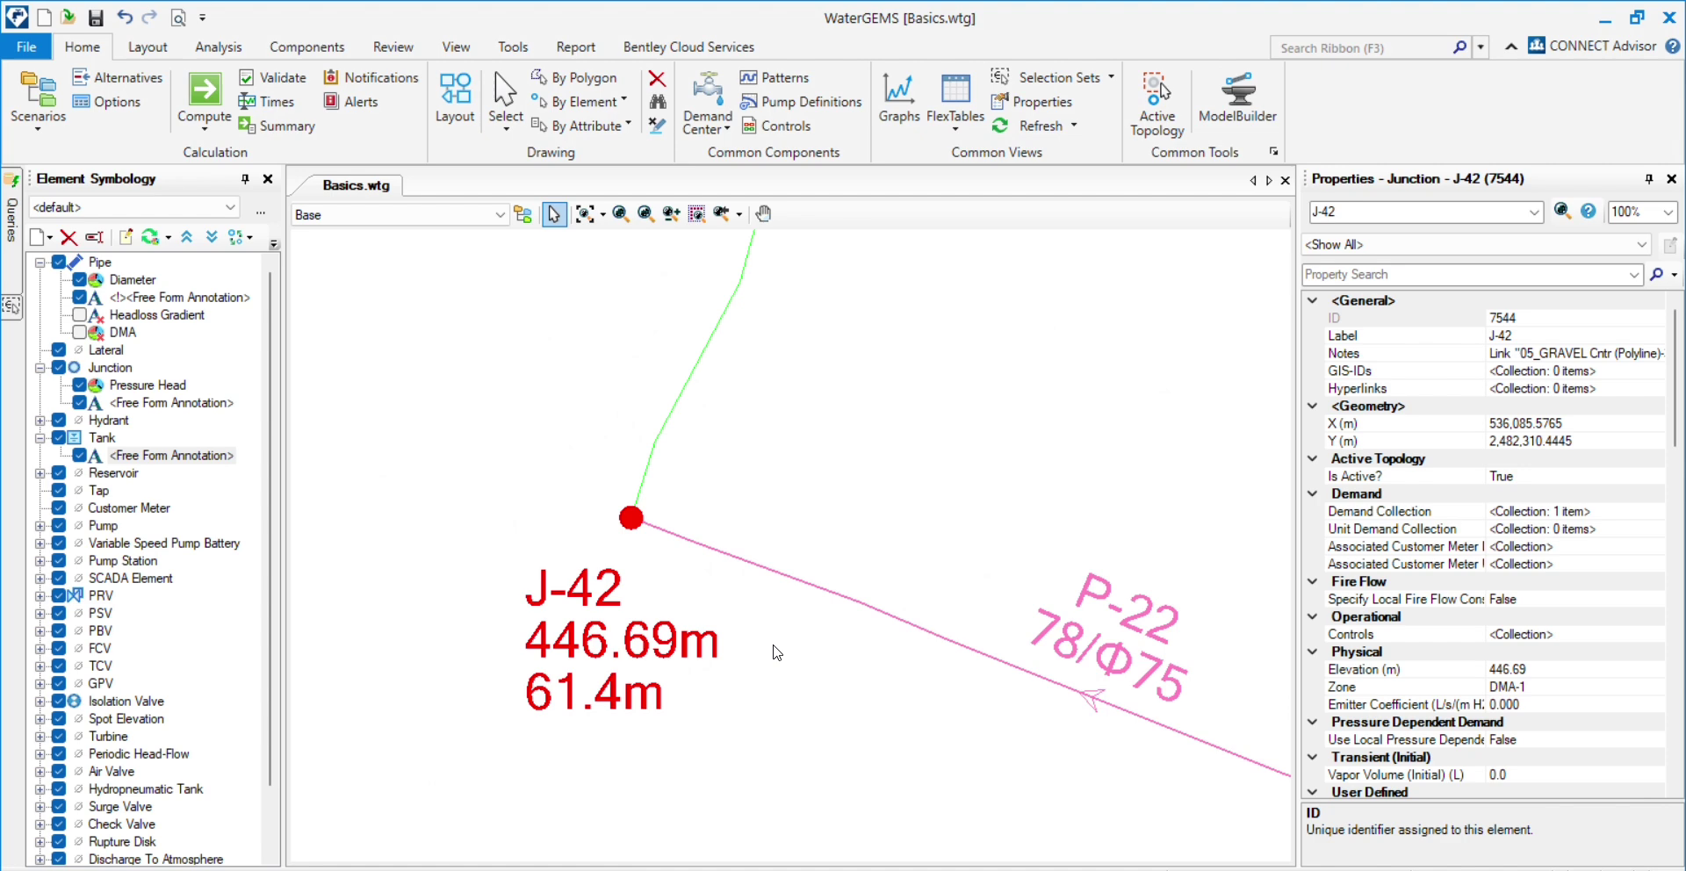
scroll(670, 669, "up", 1)
left_click(700, 734)
scroll(575, 660, "down", 1)
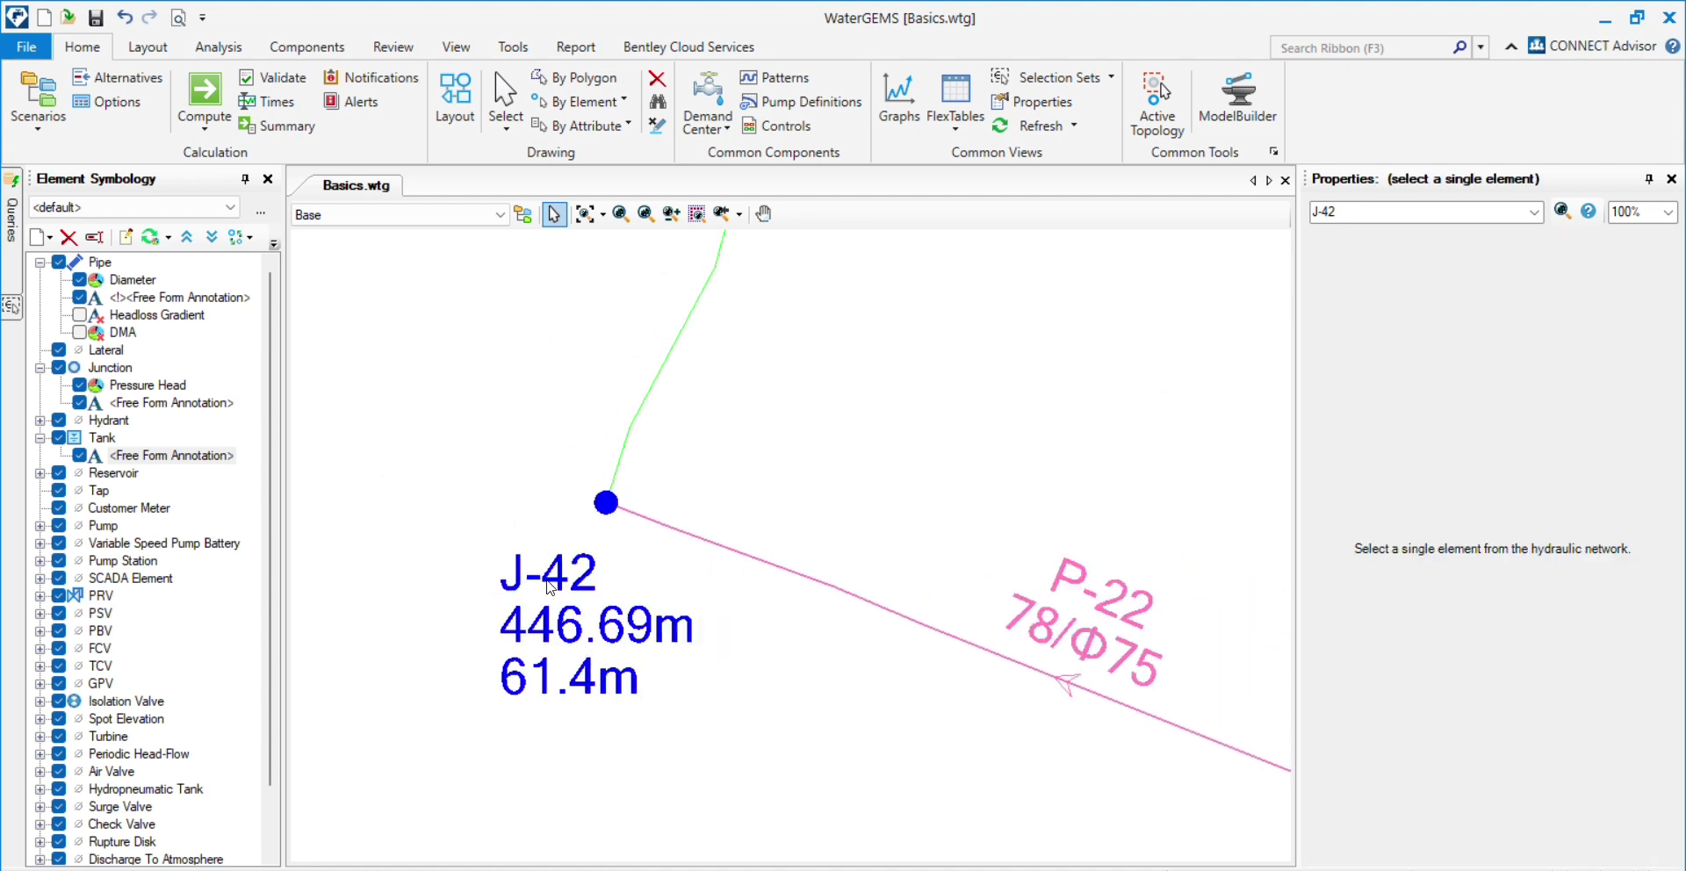
scroll(576, 641, "down", 1)
scroll(584, 570, "down", 1)
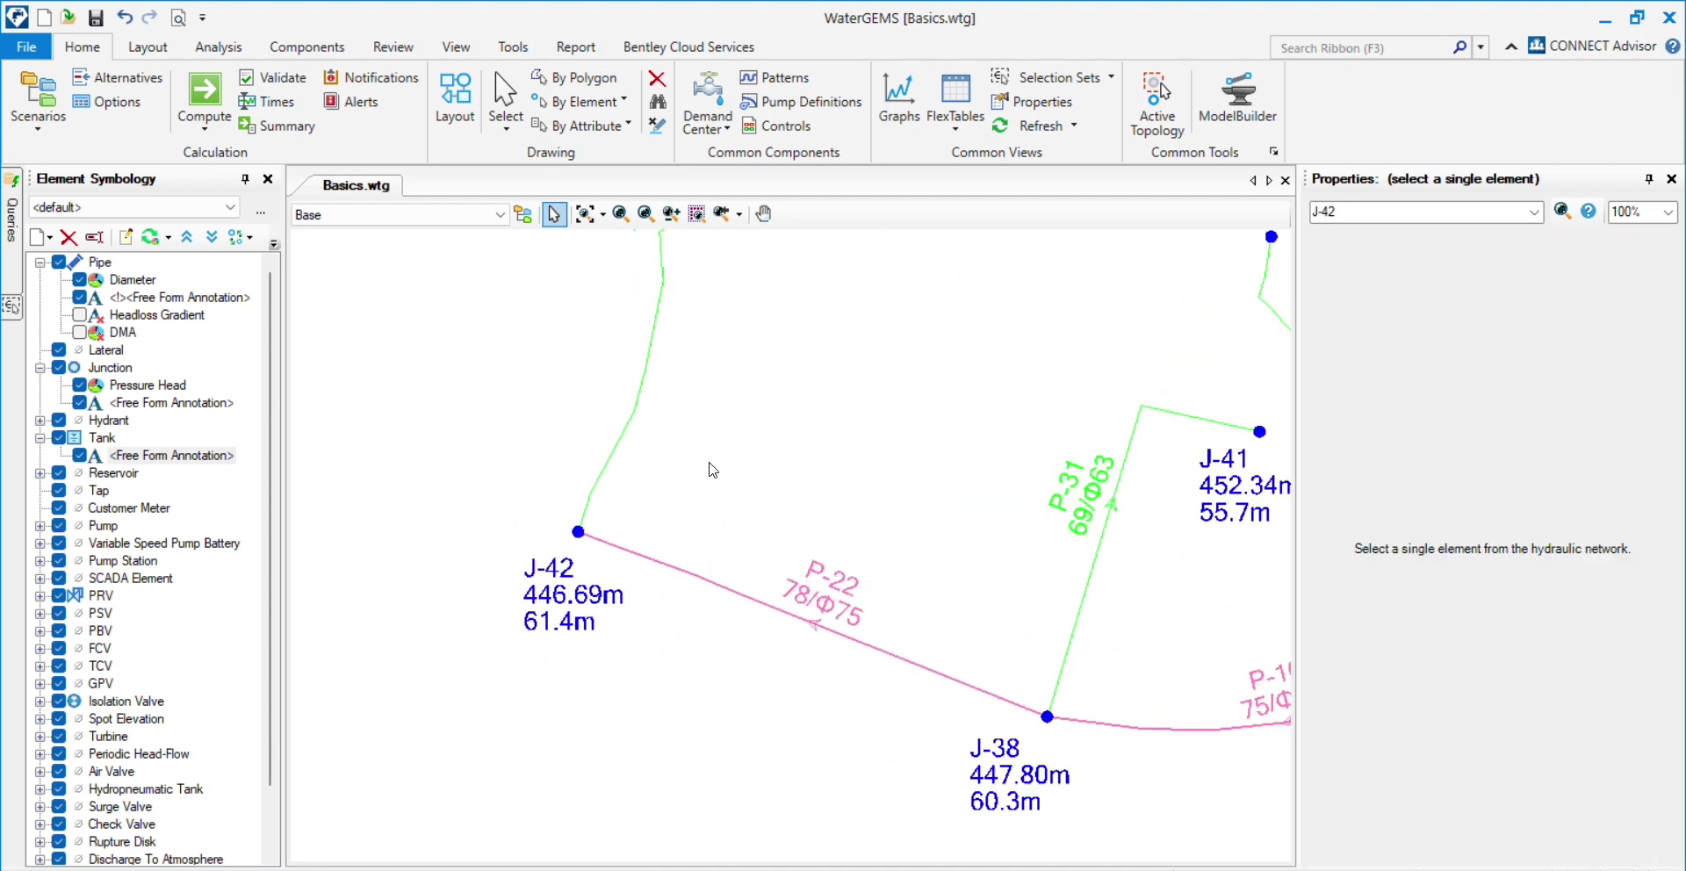
scroll(654, 553, "down", 2)
scroll(505, 598, "up", 1)
scroll(1133, 555, "up", 2)
scroll(917, 557, "up", 1)
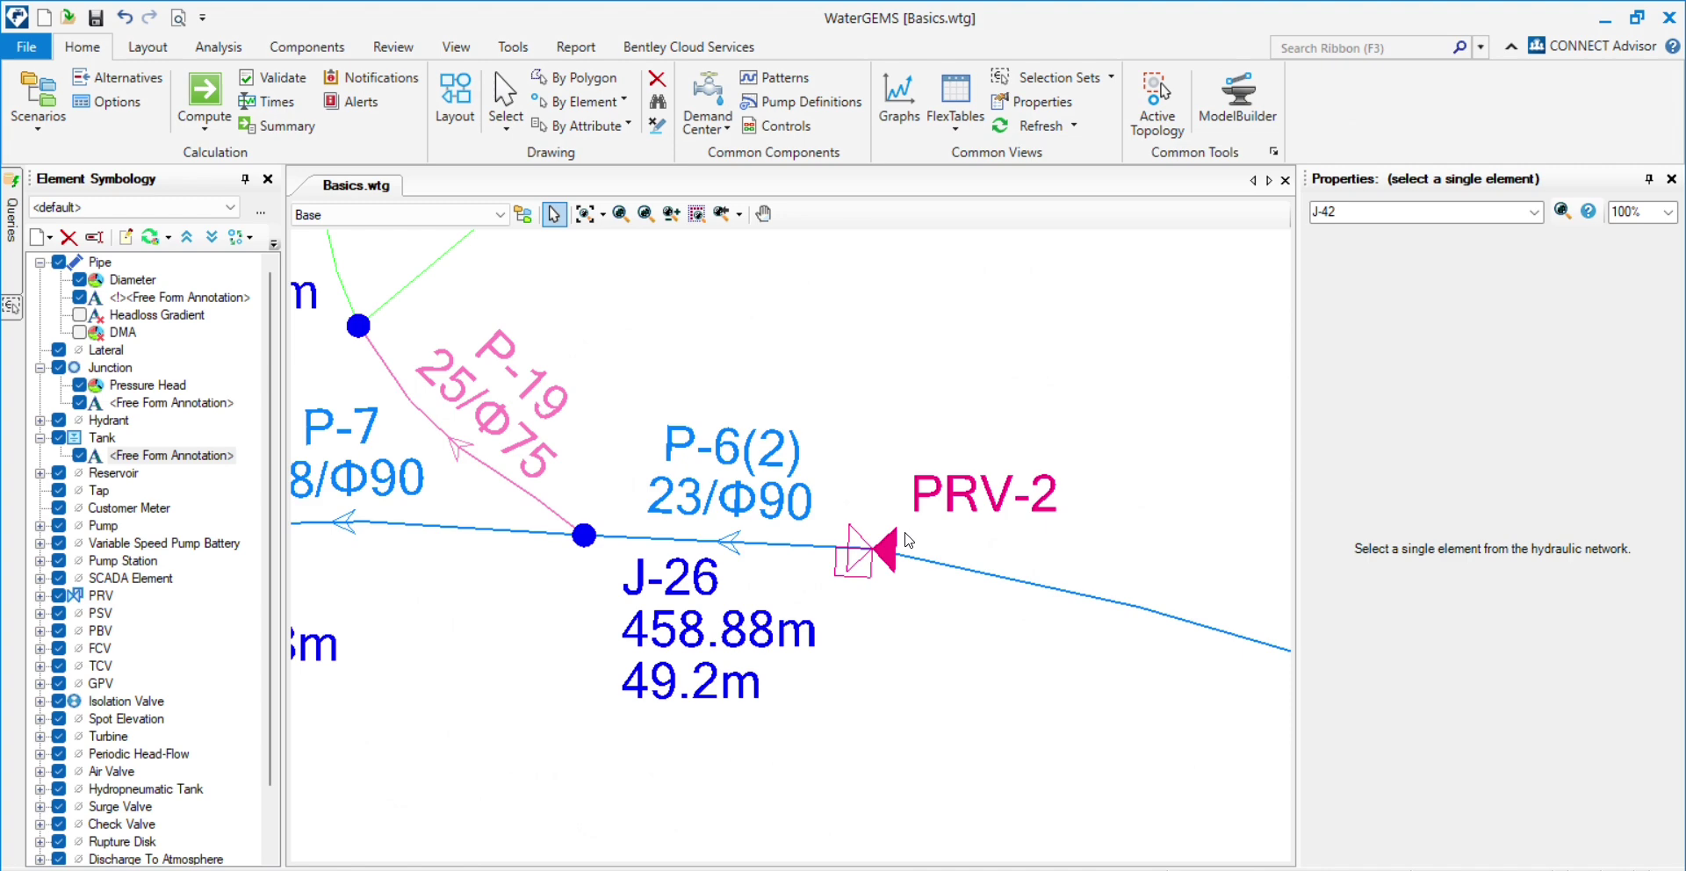
- Change PRV-2's initial pressure setting to 30 m and recompute the network
left_click(871, 565)
left_click(1523, 564)
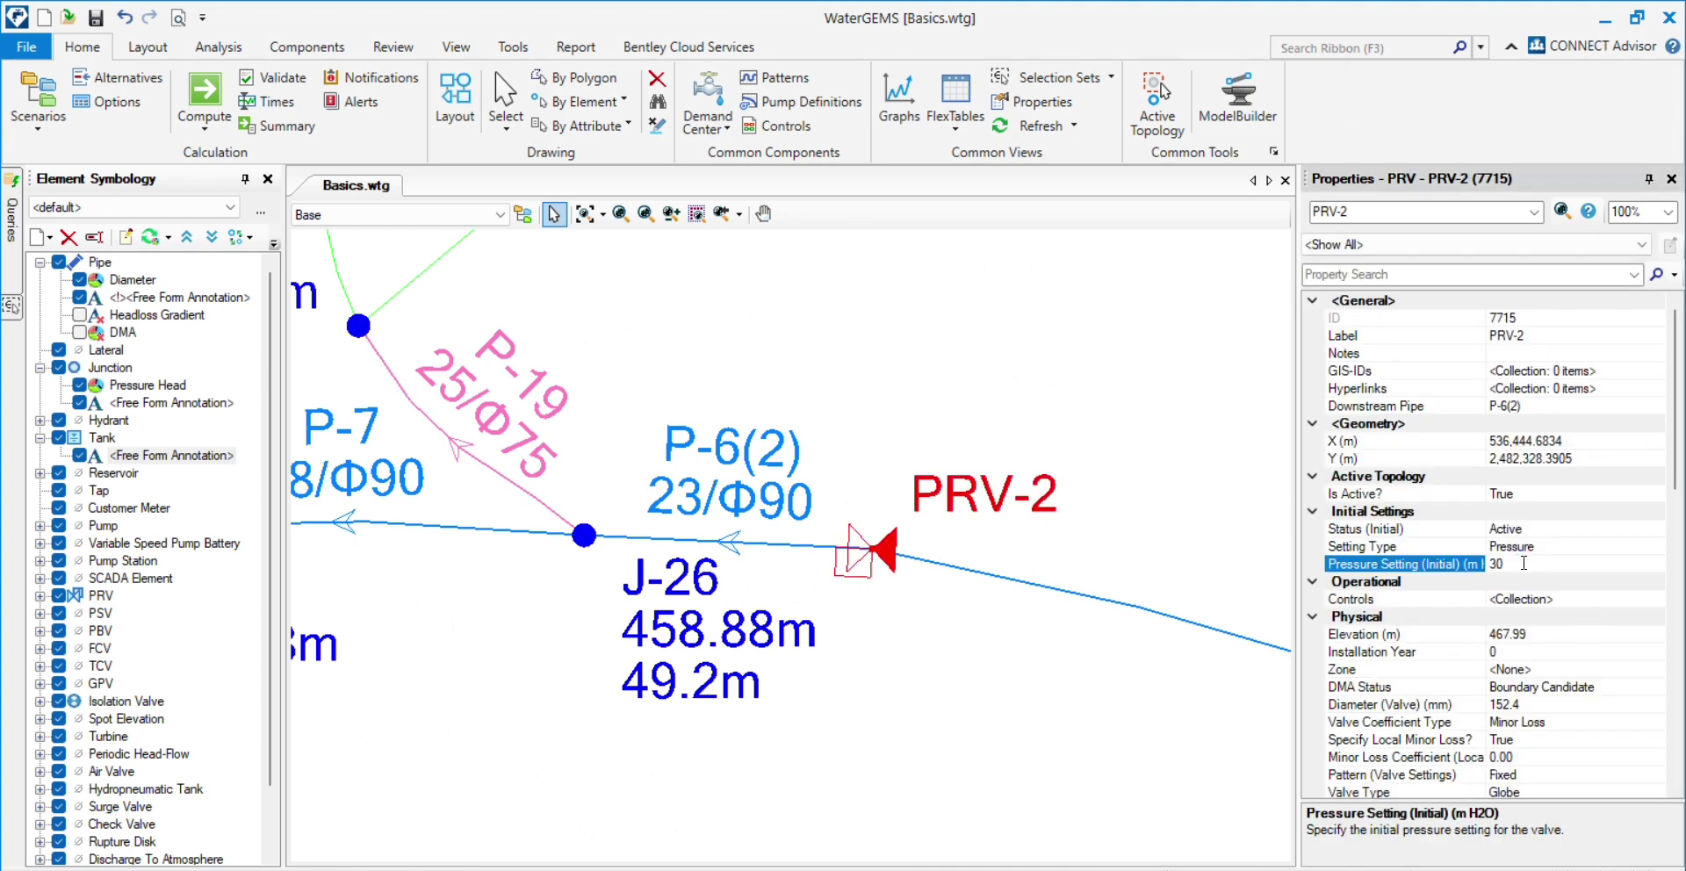
left_click(204, 92)
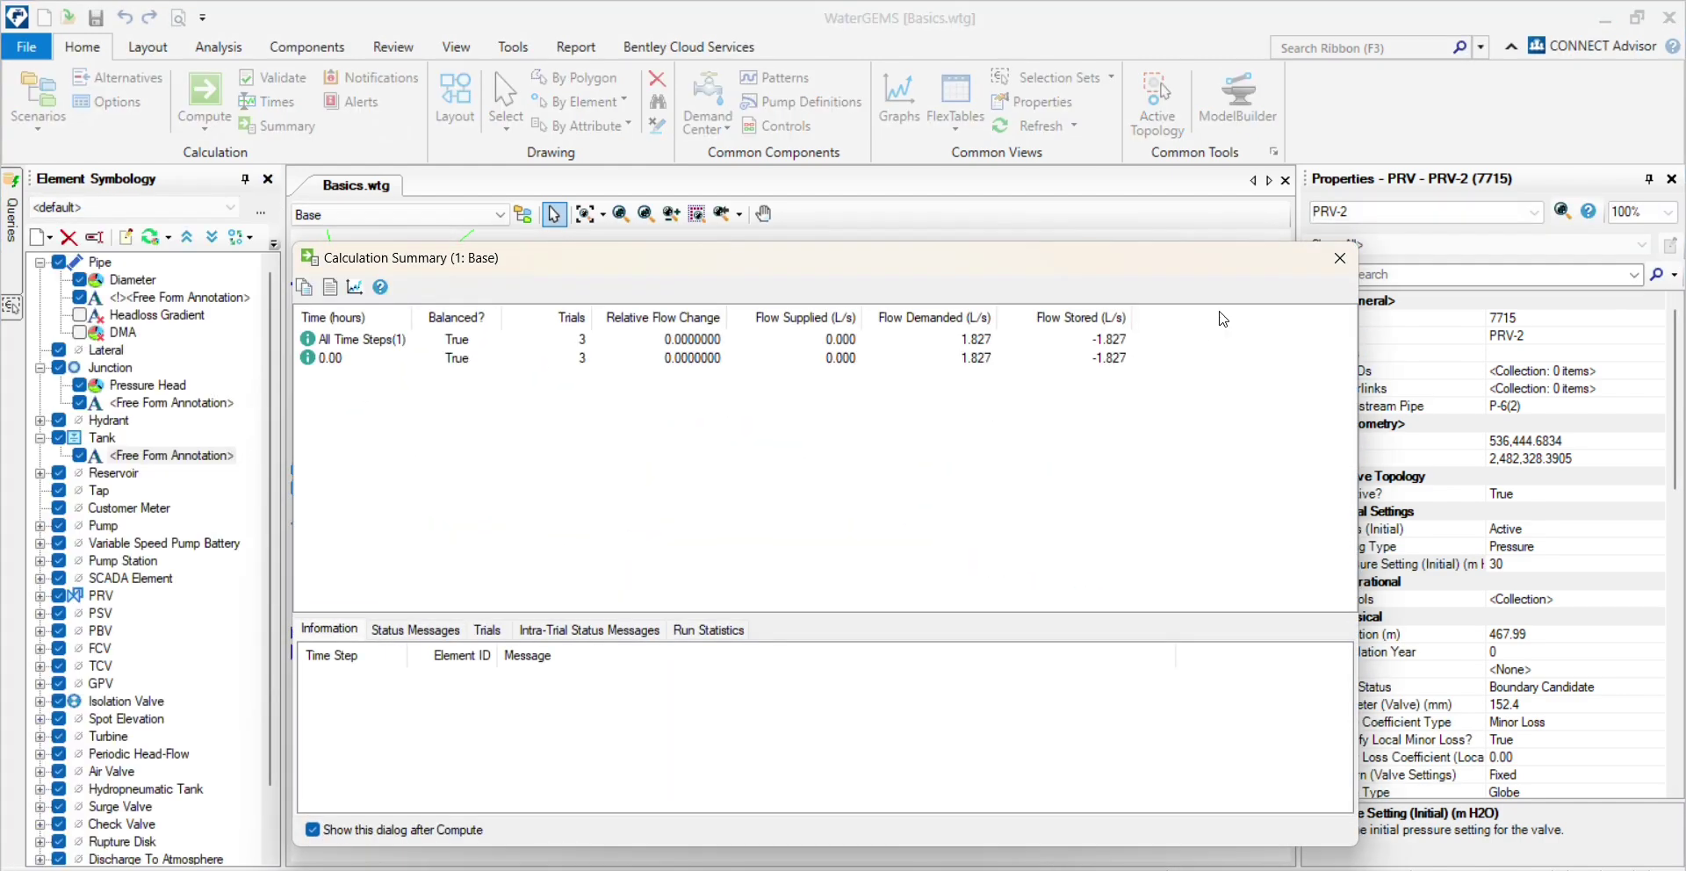
left_click(1332, 252)
- Zoom around the drawing to confirm J-26 now shows 39.2 m
scroll(683, 490, "down", 2)
scroll(683, 489, "down", 2)
scroll(683, 490, "down", 2)
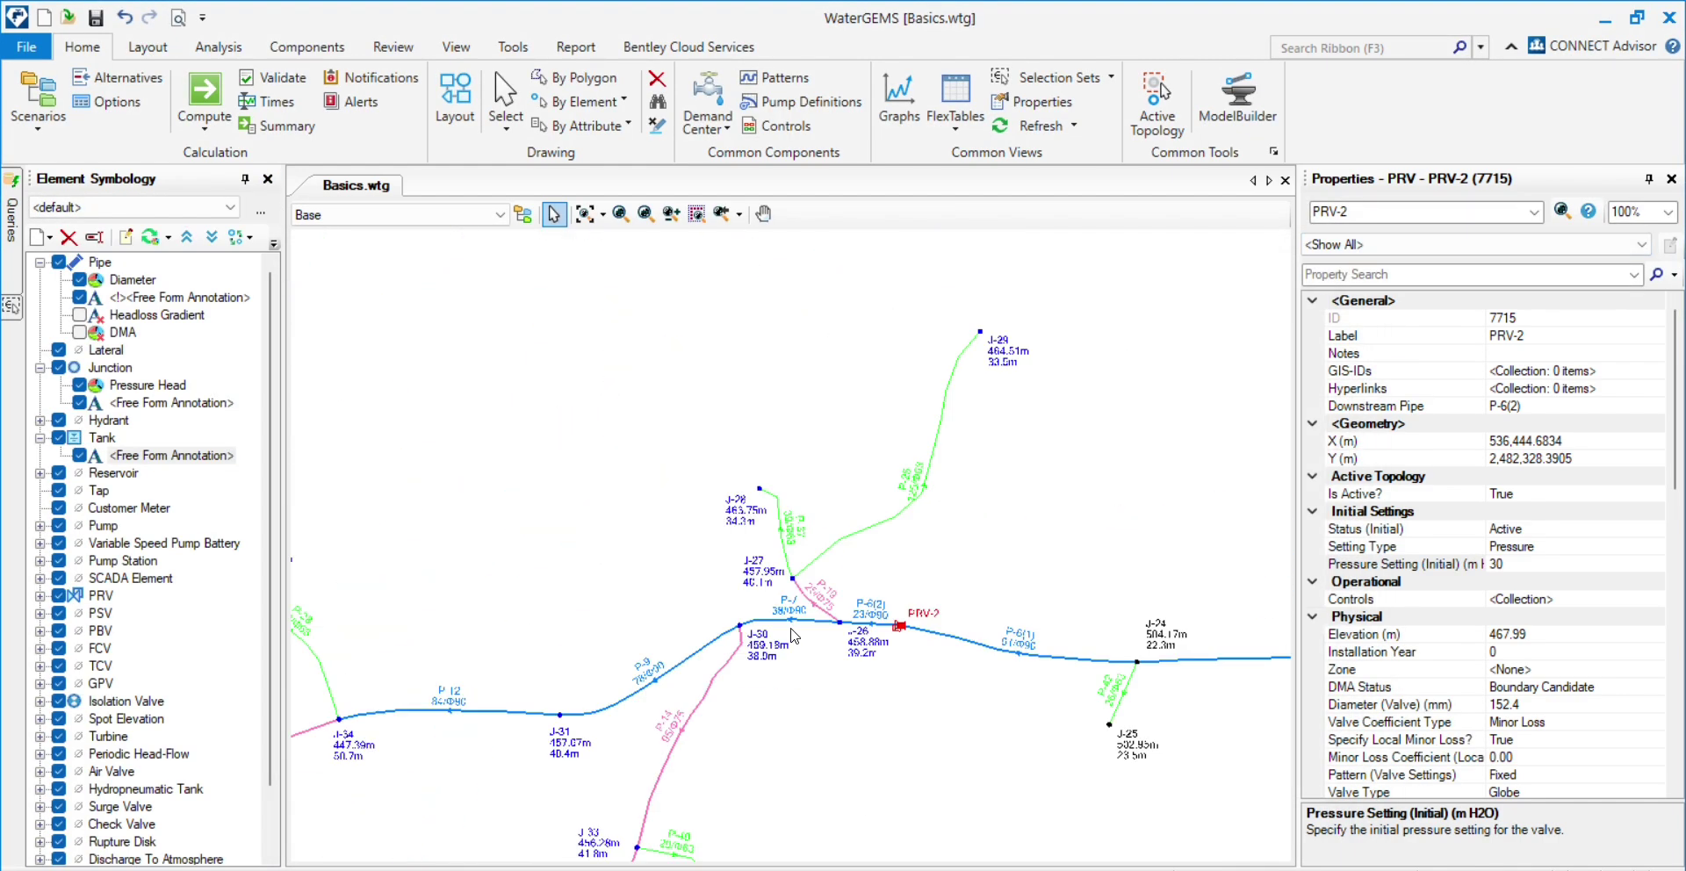
scroll(799, 510, "up", 2)
scroll(718, 455, "down", 2)
scroll(948, 290, "down", 1)
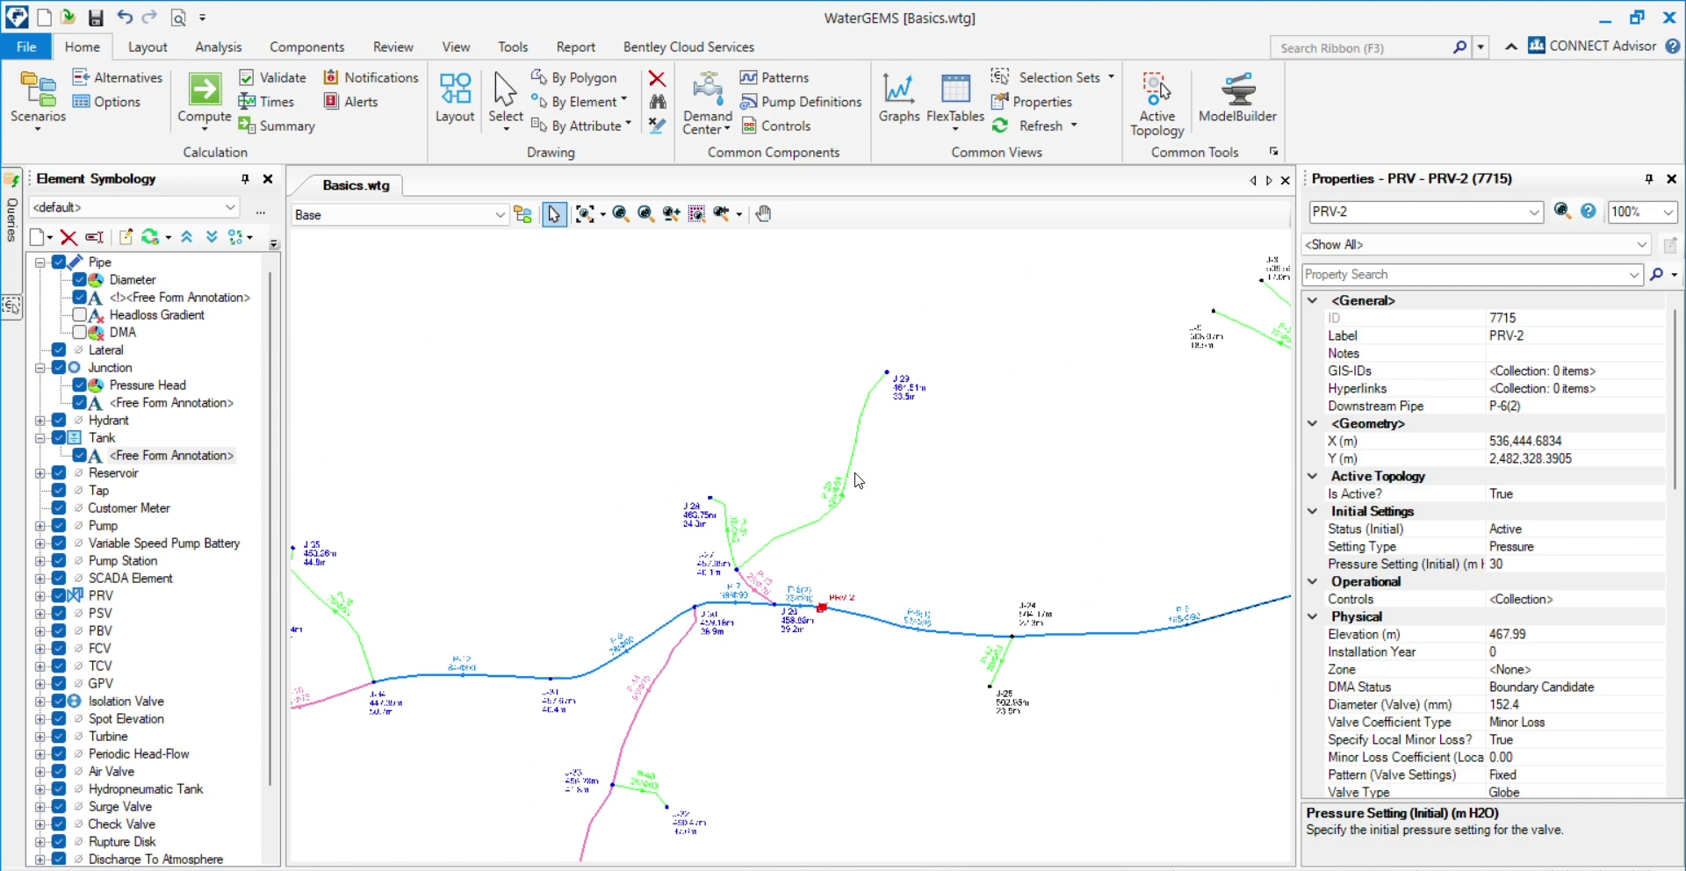
scroll(782, 518, "up", 3)
scroll(781, 518, "down", 3)
scroll(668, 606, "up", 3)
scroll(981, 395, "down", 4)
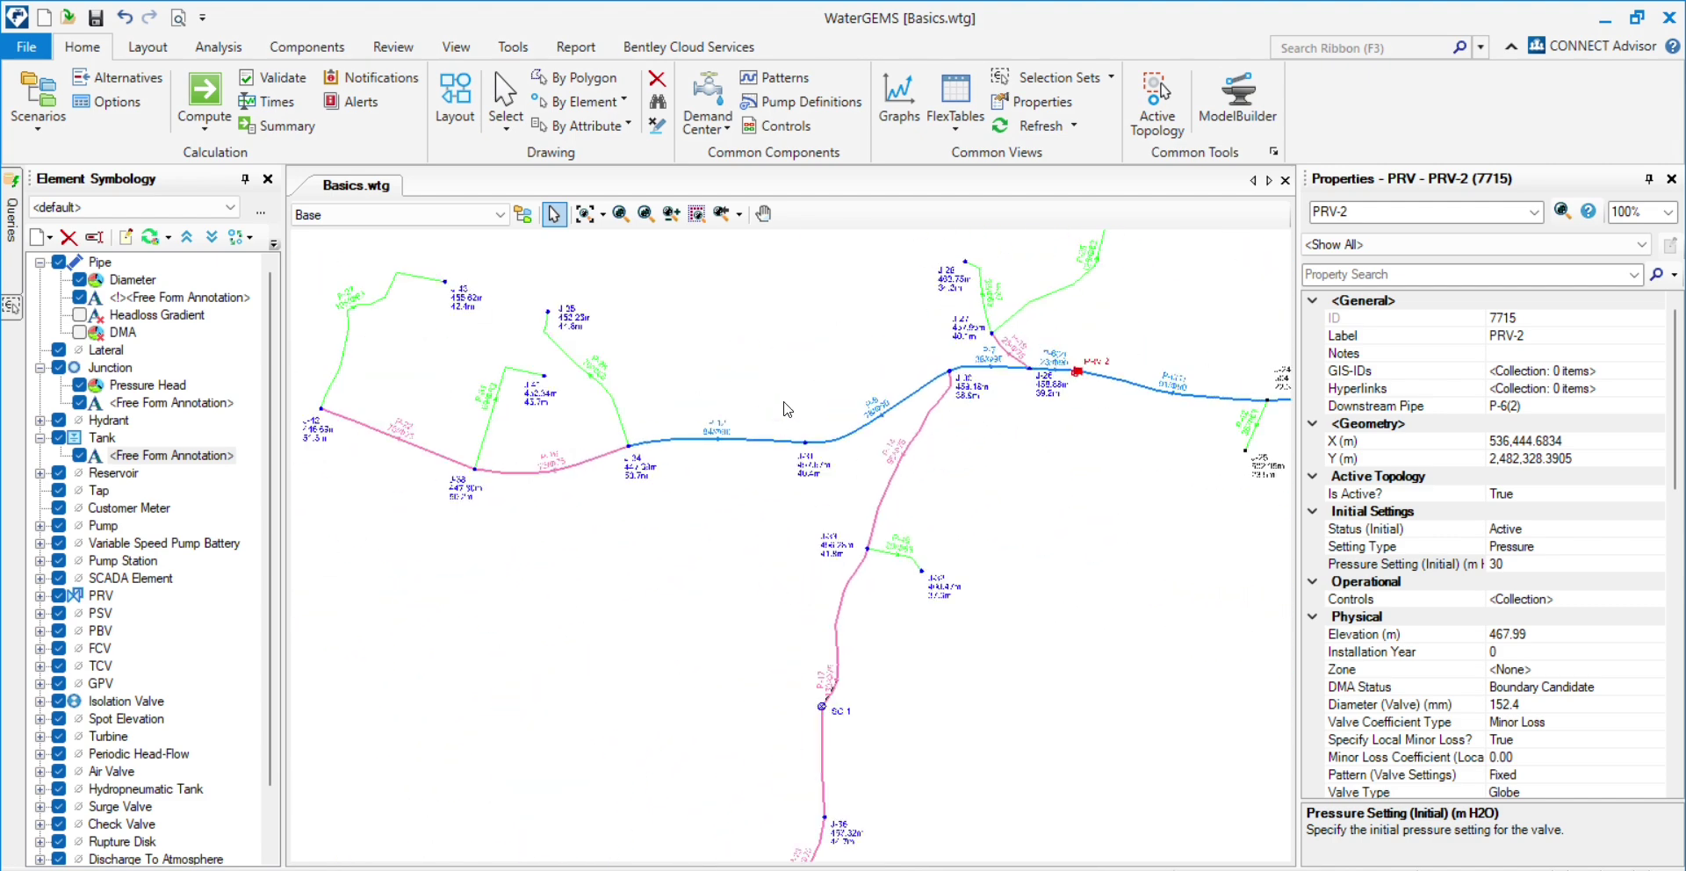
scroll(829, 430, "up", 2)
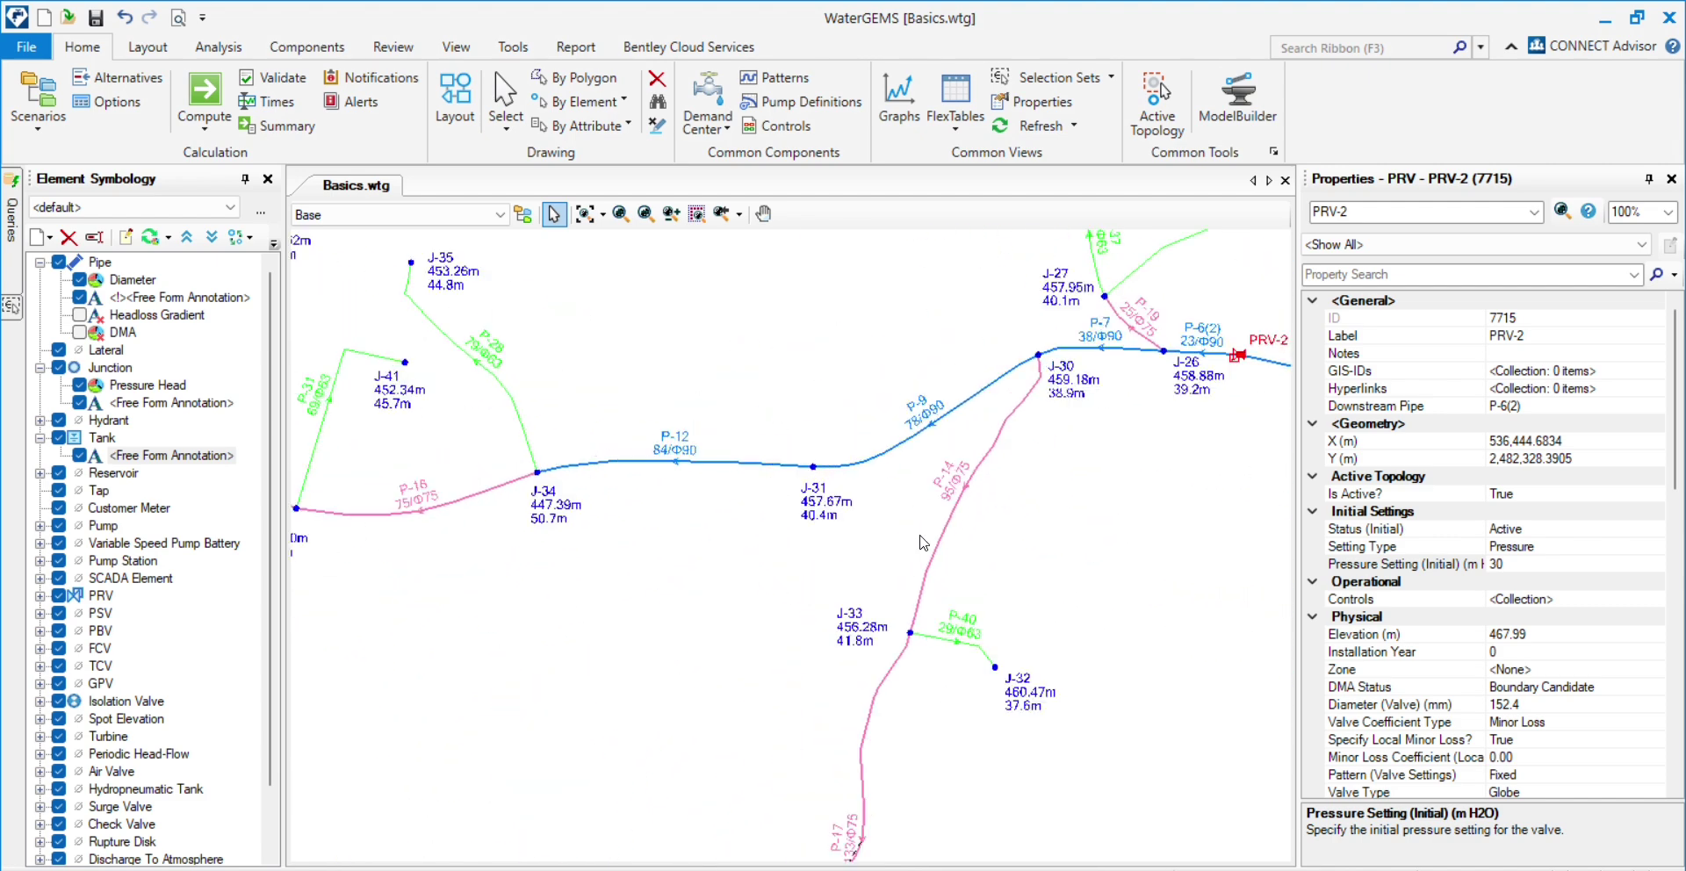
scroll(951, 556, "down", 2)
scroll(940, 632, "up", 3)
scroll(913, 711, "down", 3)
scroll(583, 265, "up", 5)
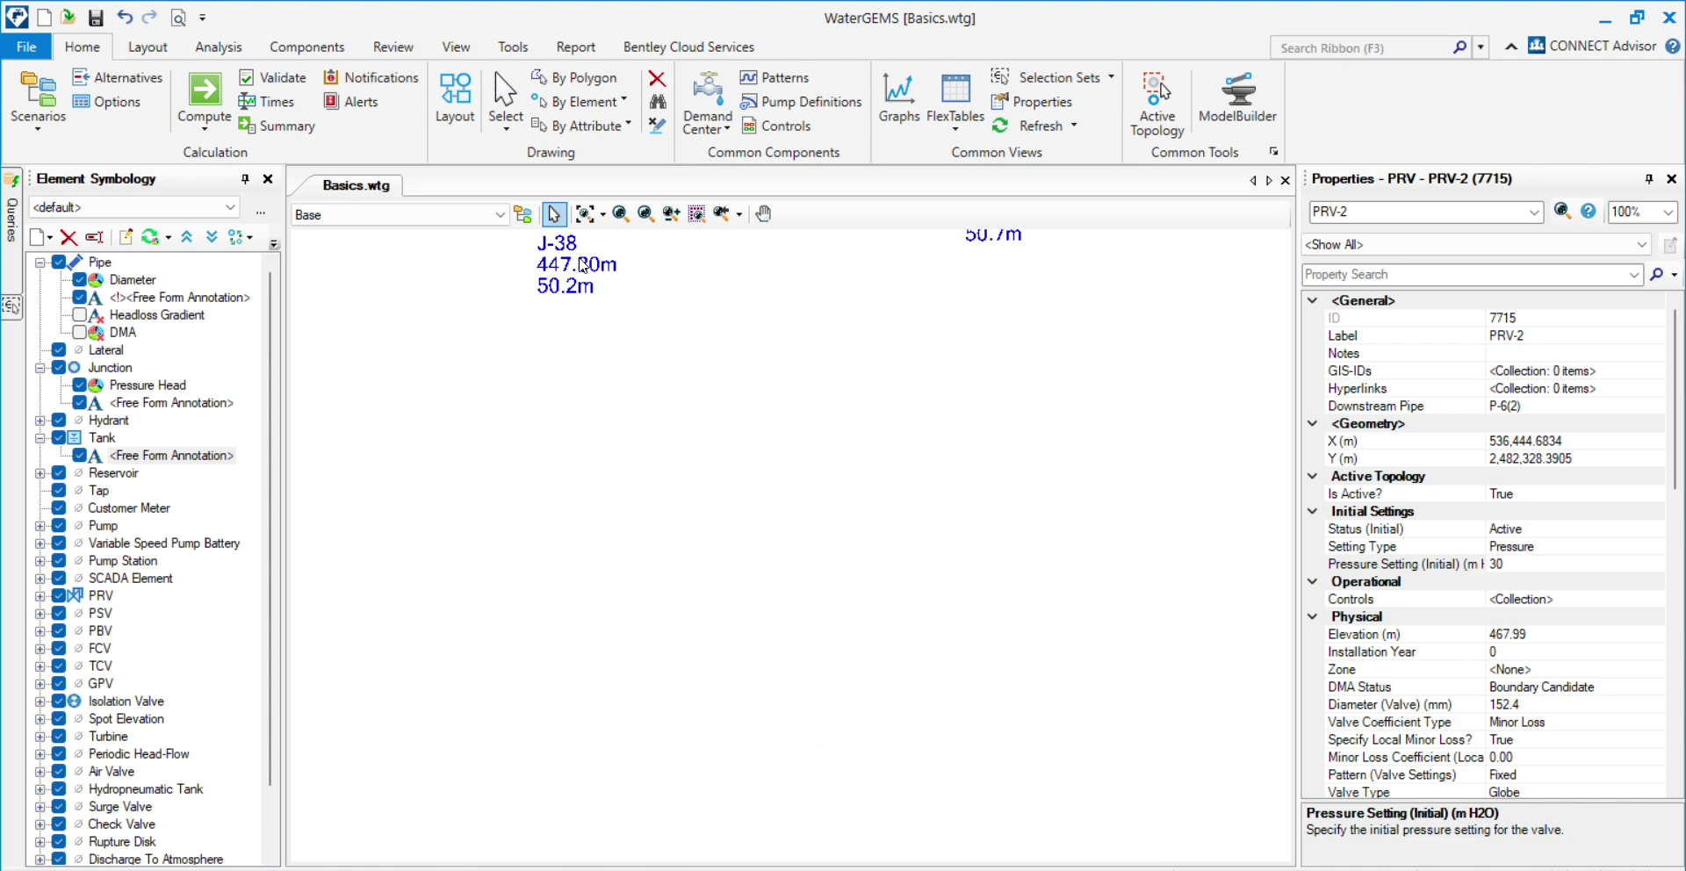
scroll(584, 265, "down", 4)
scroll(470, 448, "up", 3)
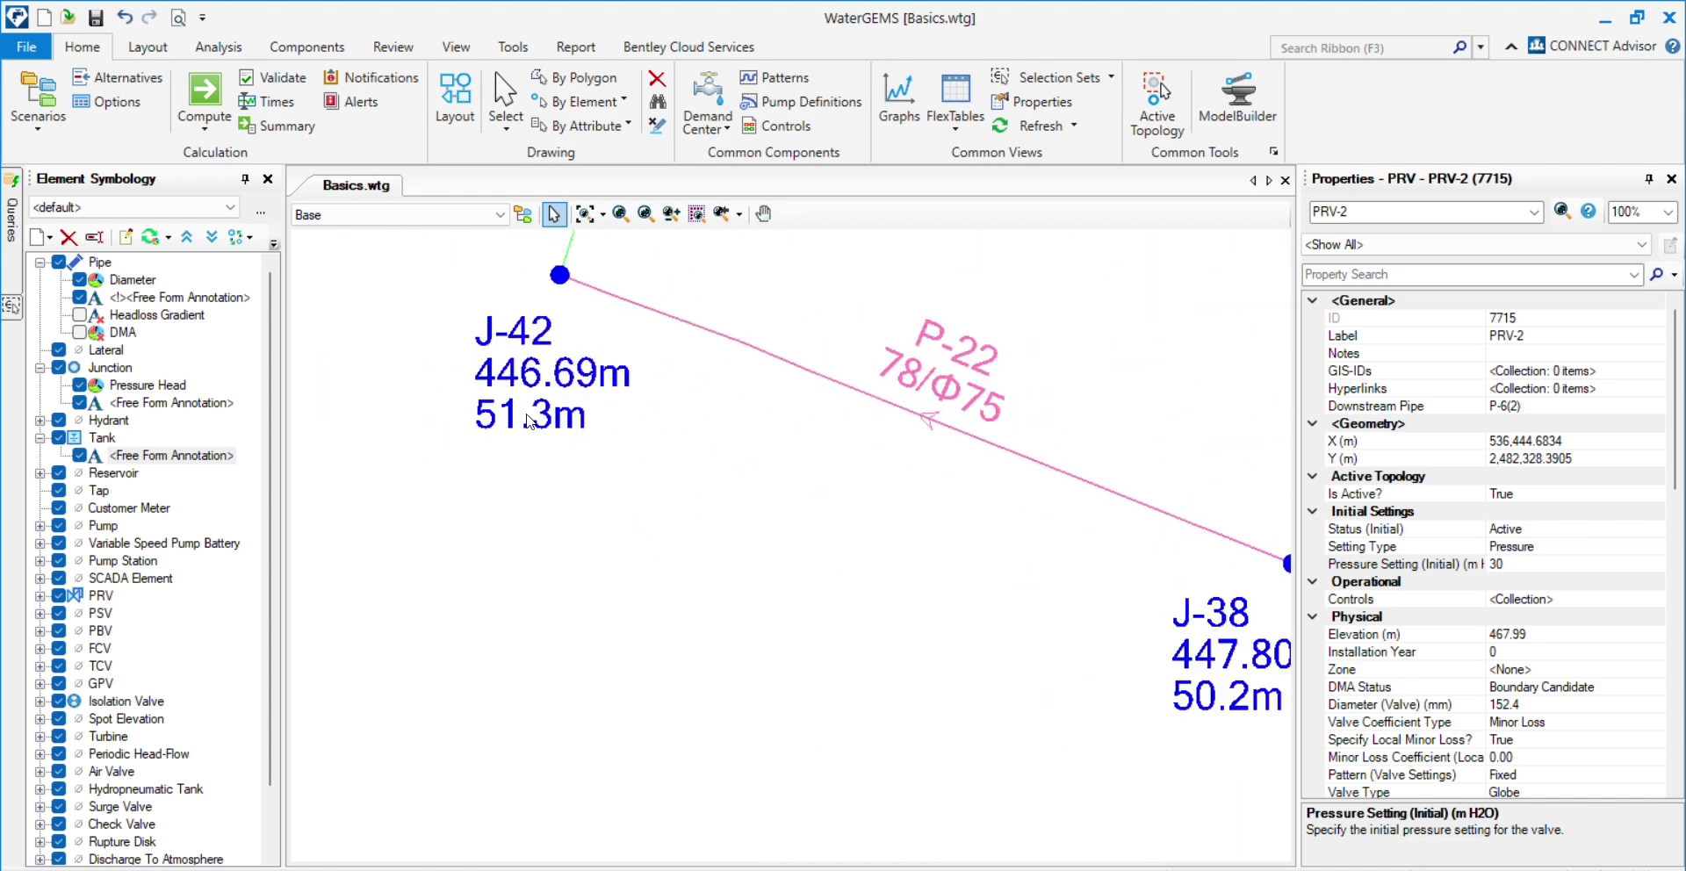
scroll(468, 413, "down", 1)
scroll(468, 413, "down", 2)
scroll(690, 508, "down", 2)
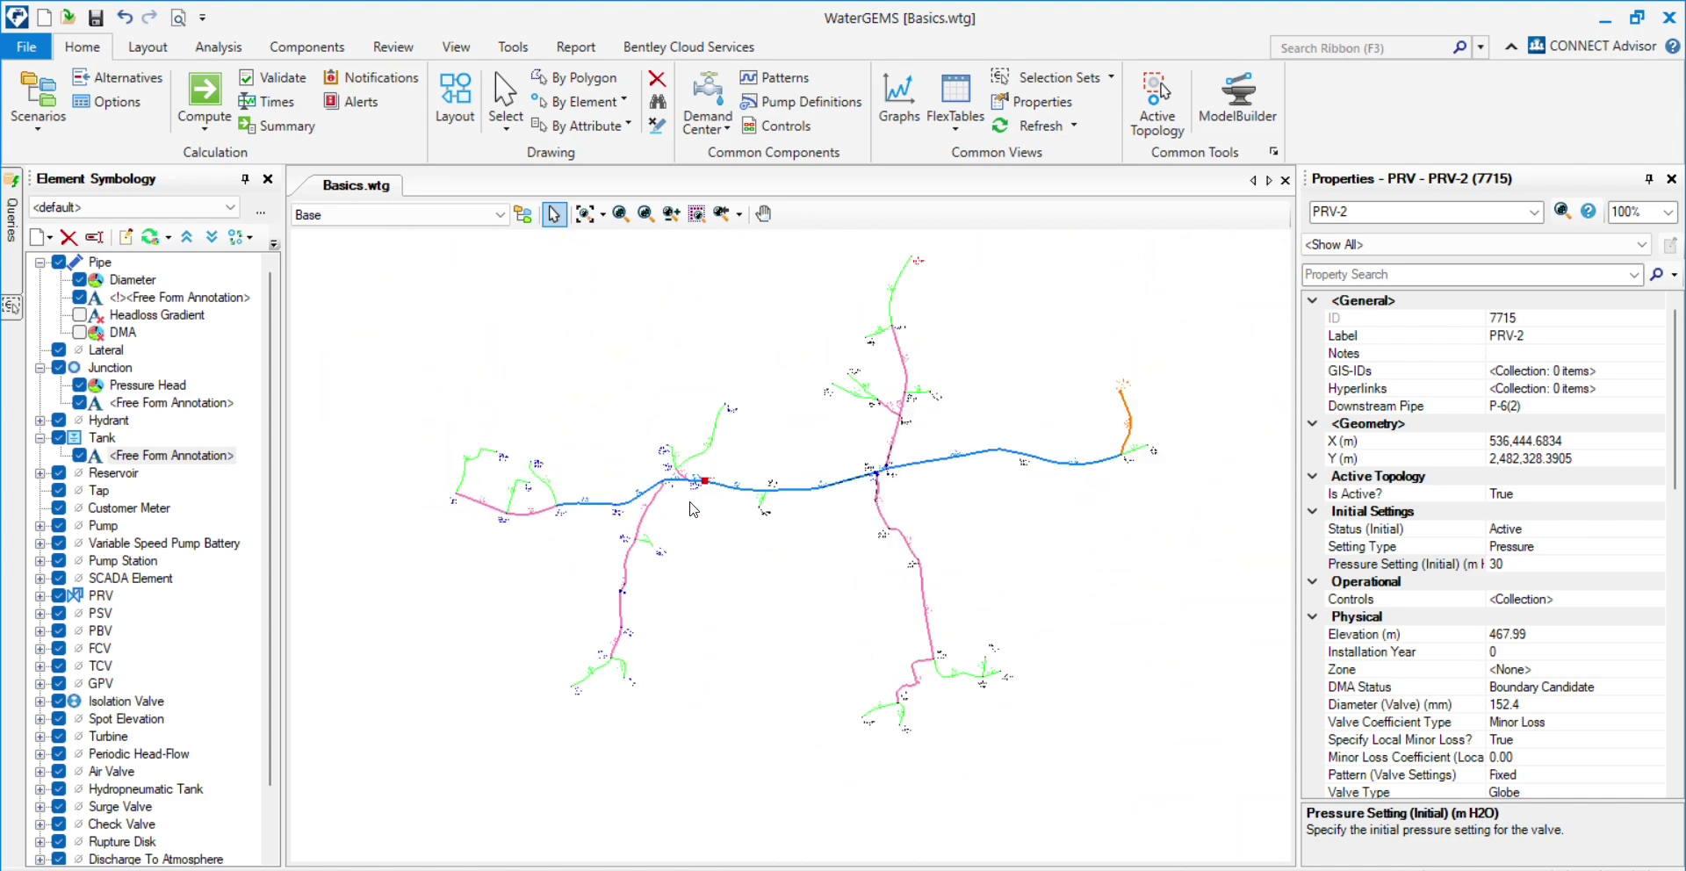
scroll(721, 479, "up", 5)
scroll(742, 454, "up", 1)
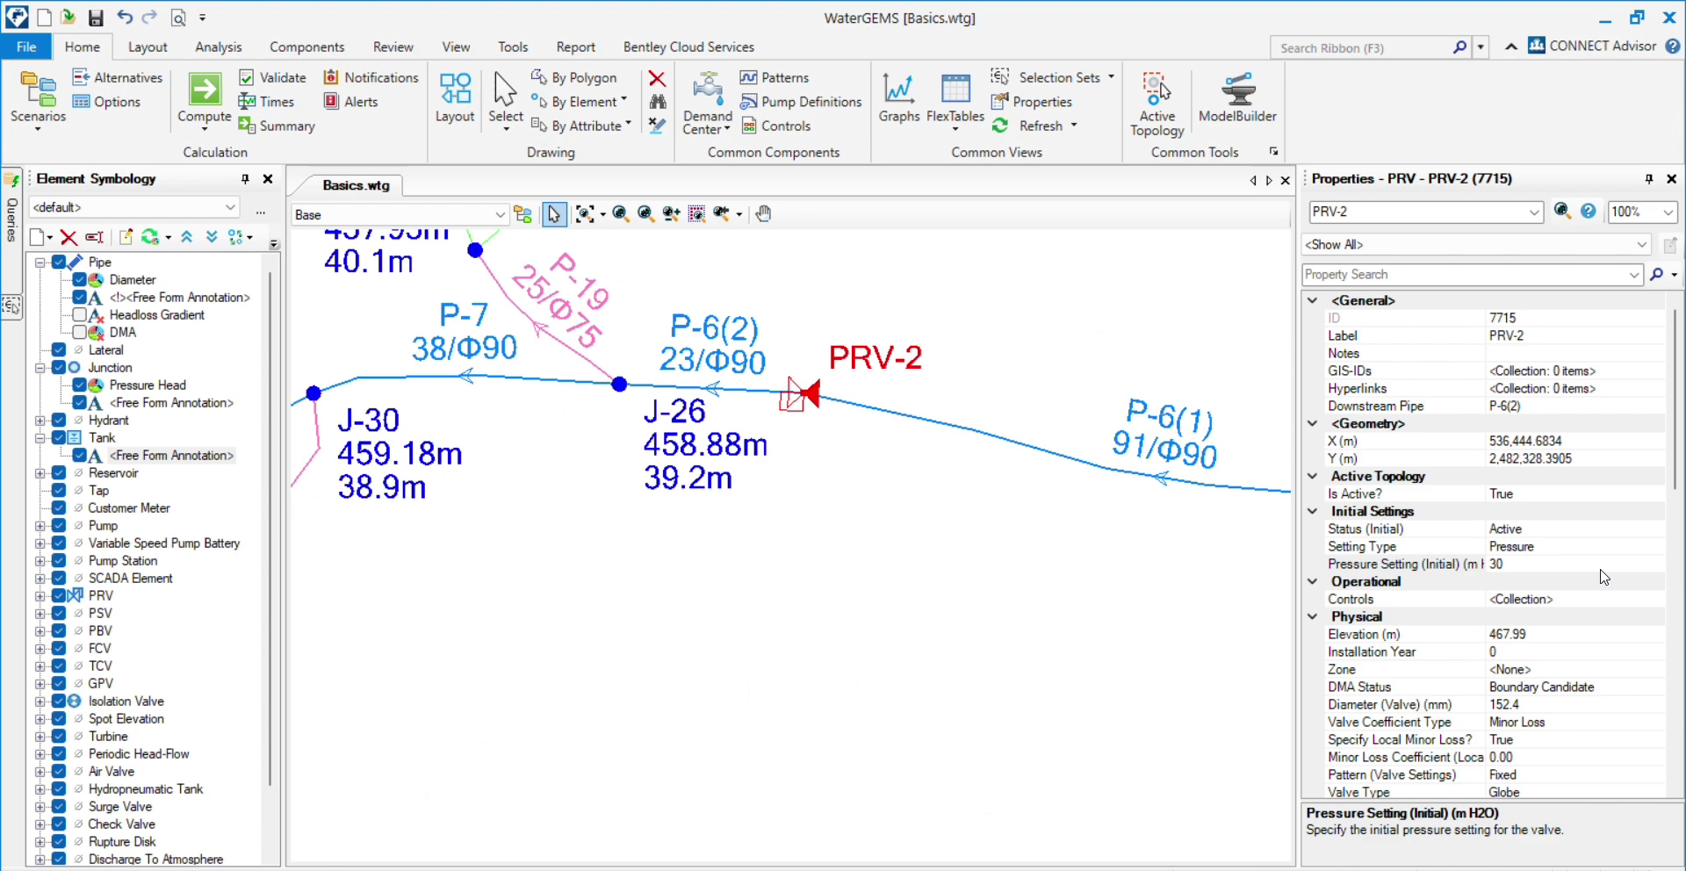
- Set PRV-2's initial pressure setting to 20 m and recompute, giving J-26 29.1 m
left_click(1530, 563)
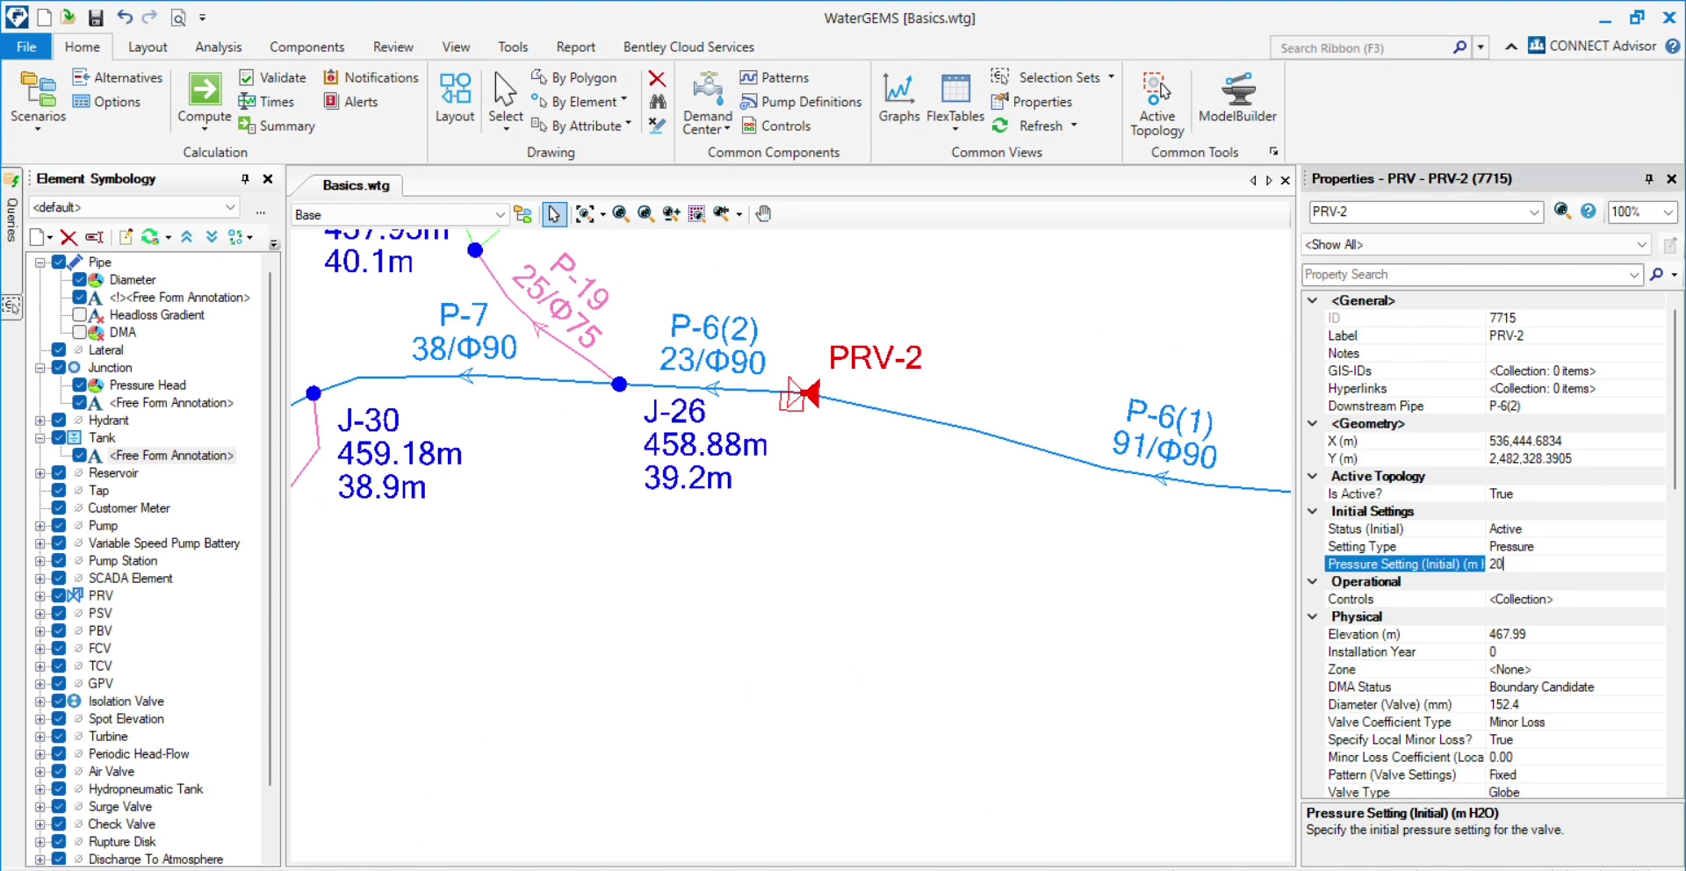
scroll(966, 515, "down", 5)
scroll(746, 558, "up", 4)
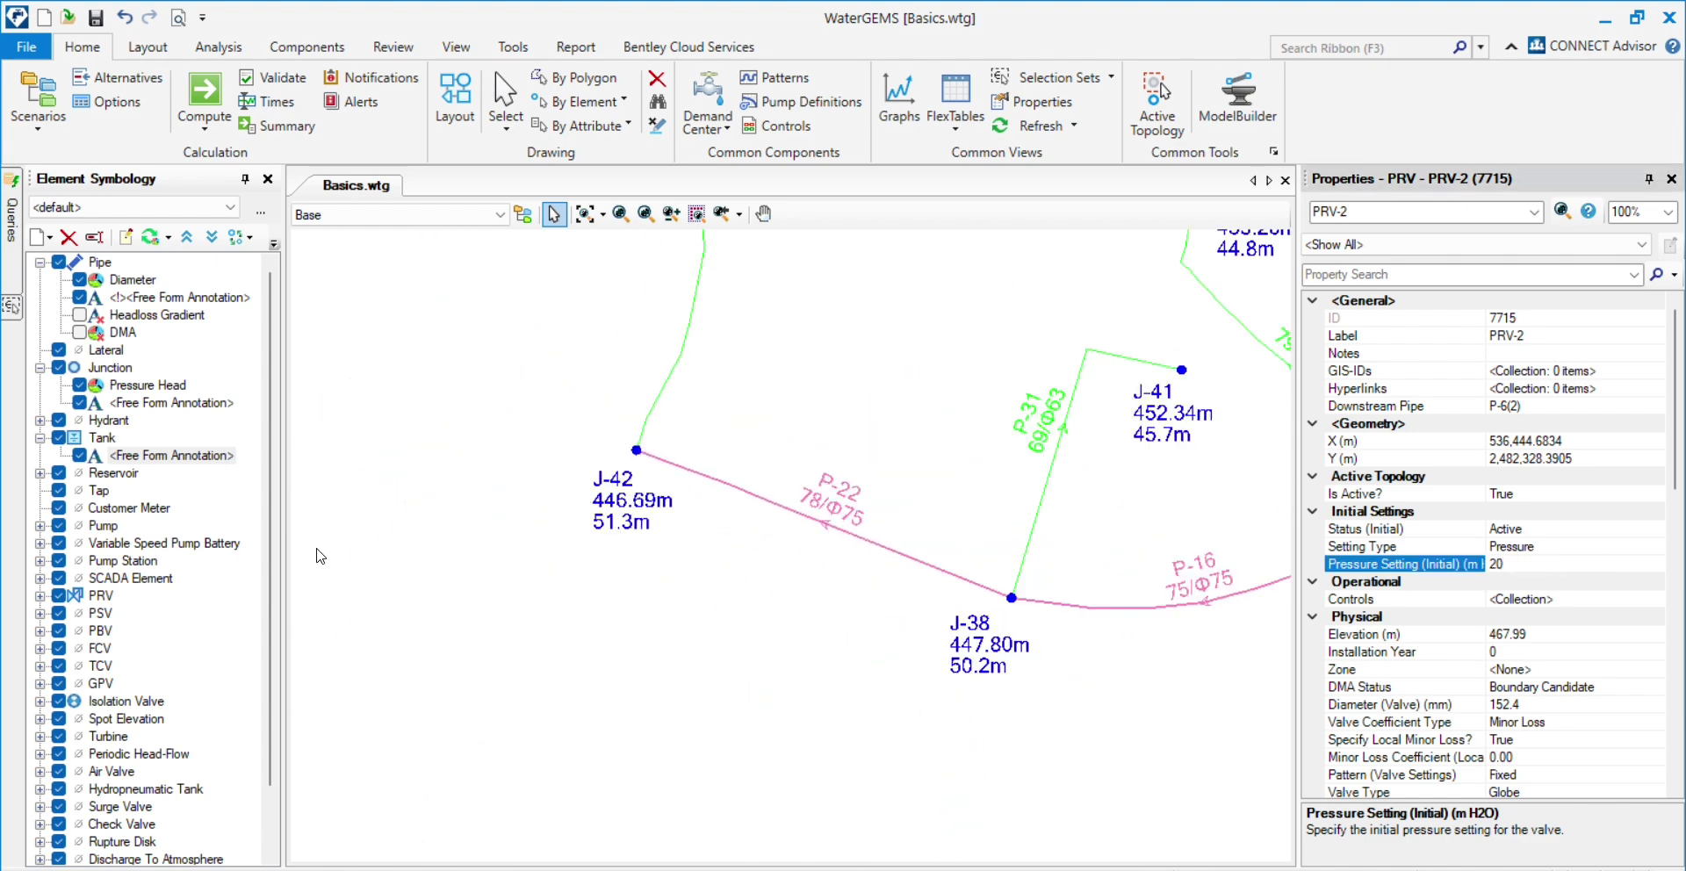
left_click(222, 124)
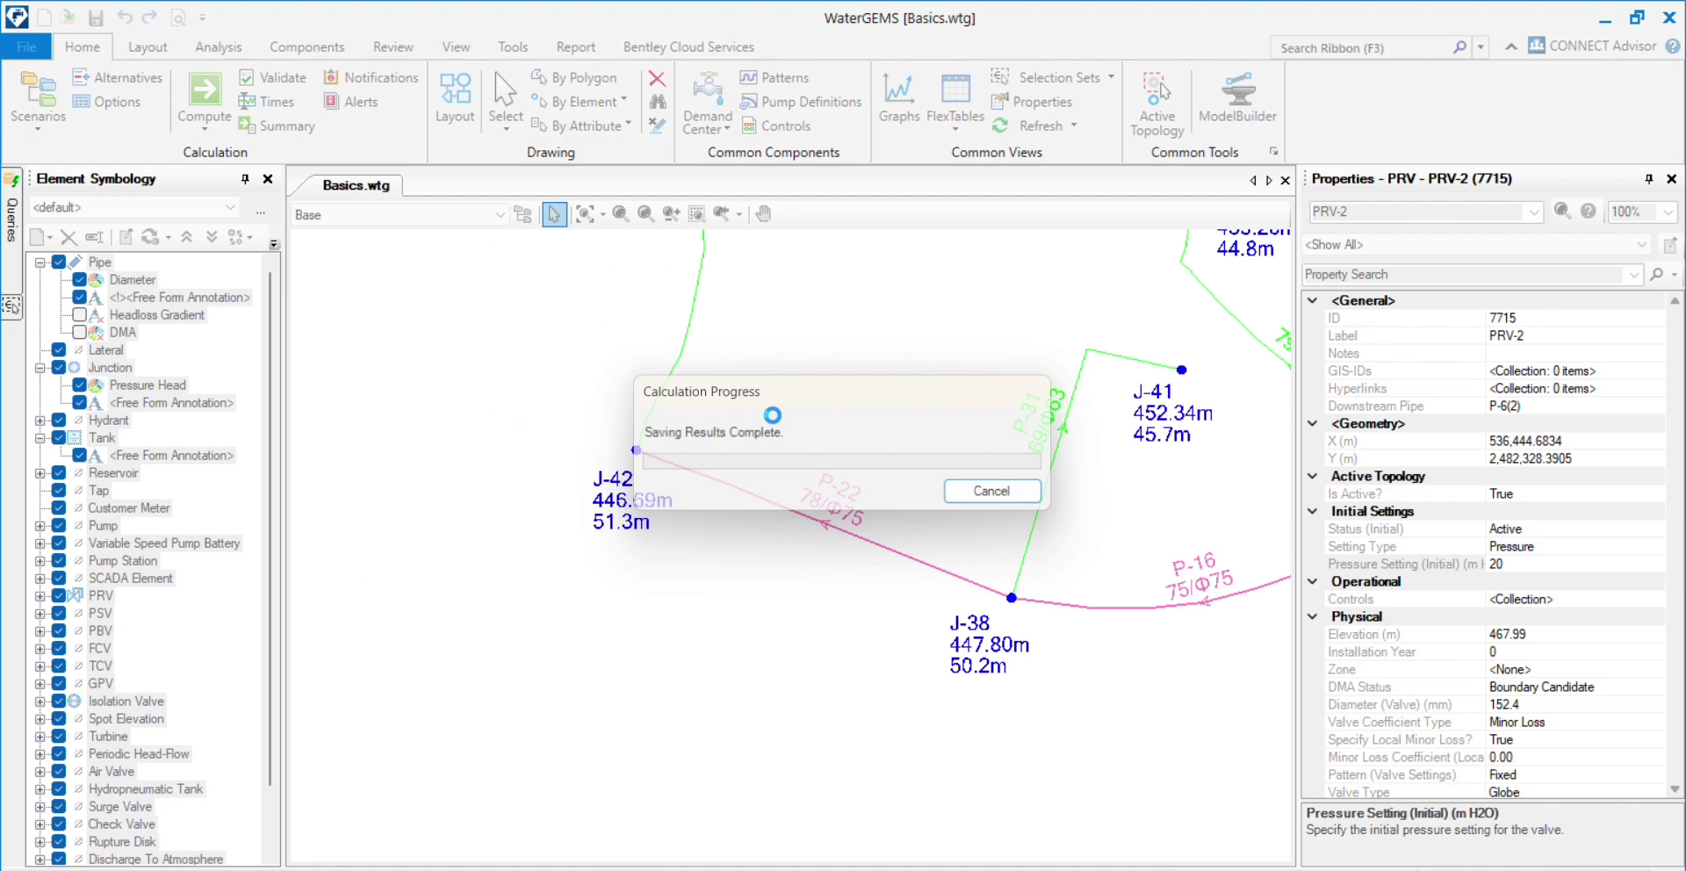
left_click(1336, 361)
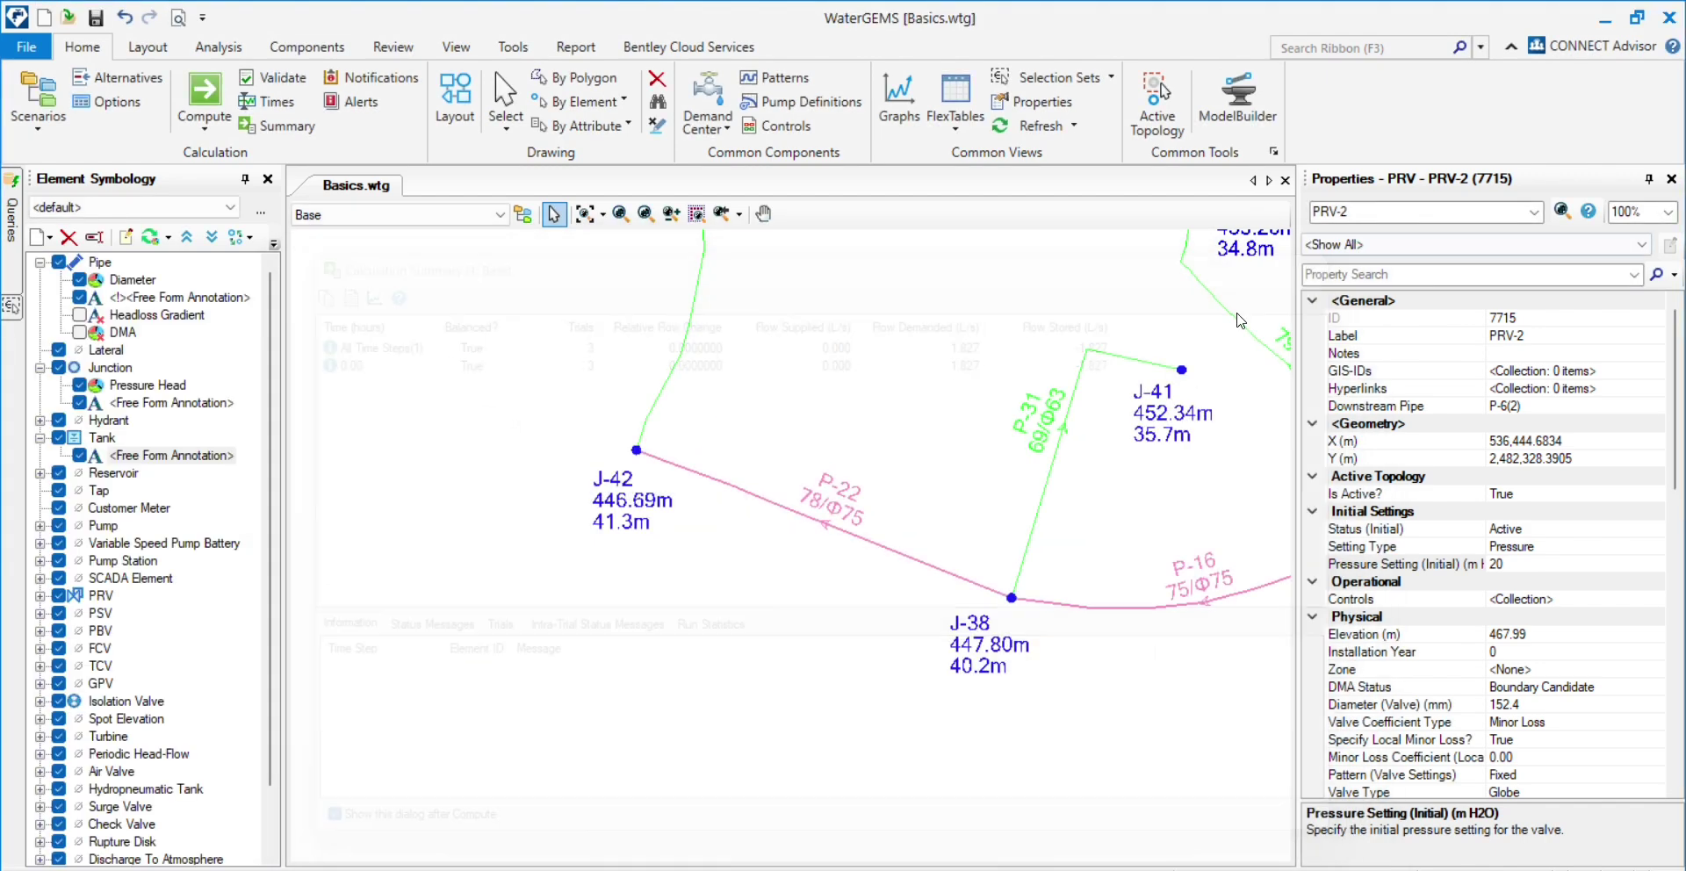
scroll(536, 588, "down", 2)
scroll(536, 588, "down", 2)
scroll(790, 527, "up", 3)
scroll(702, 439, "down", 2)
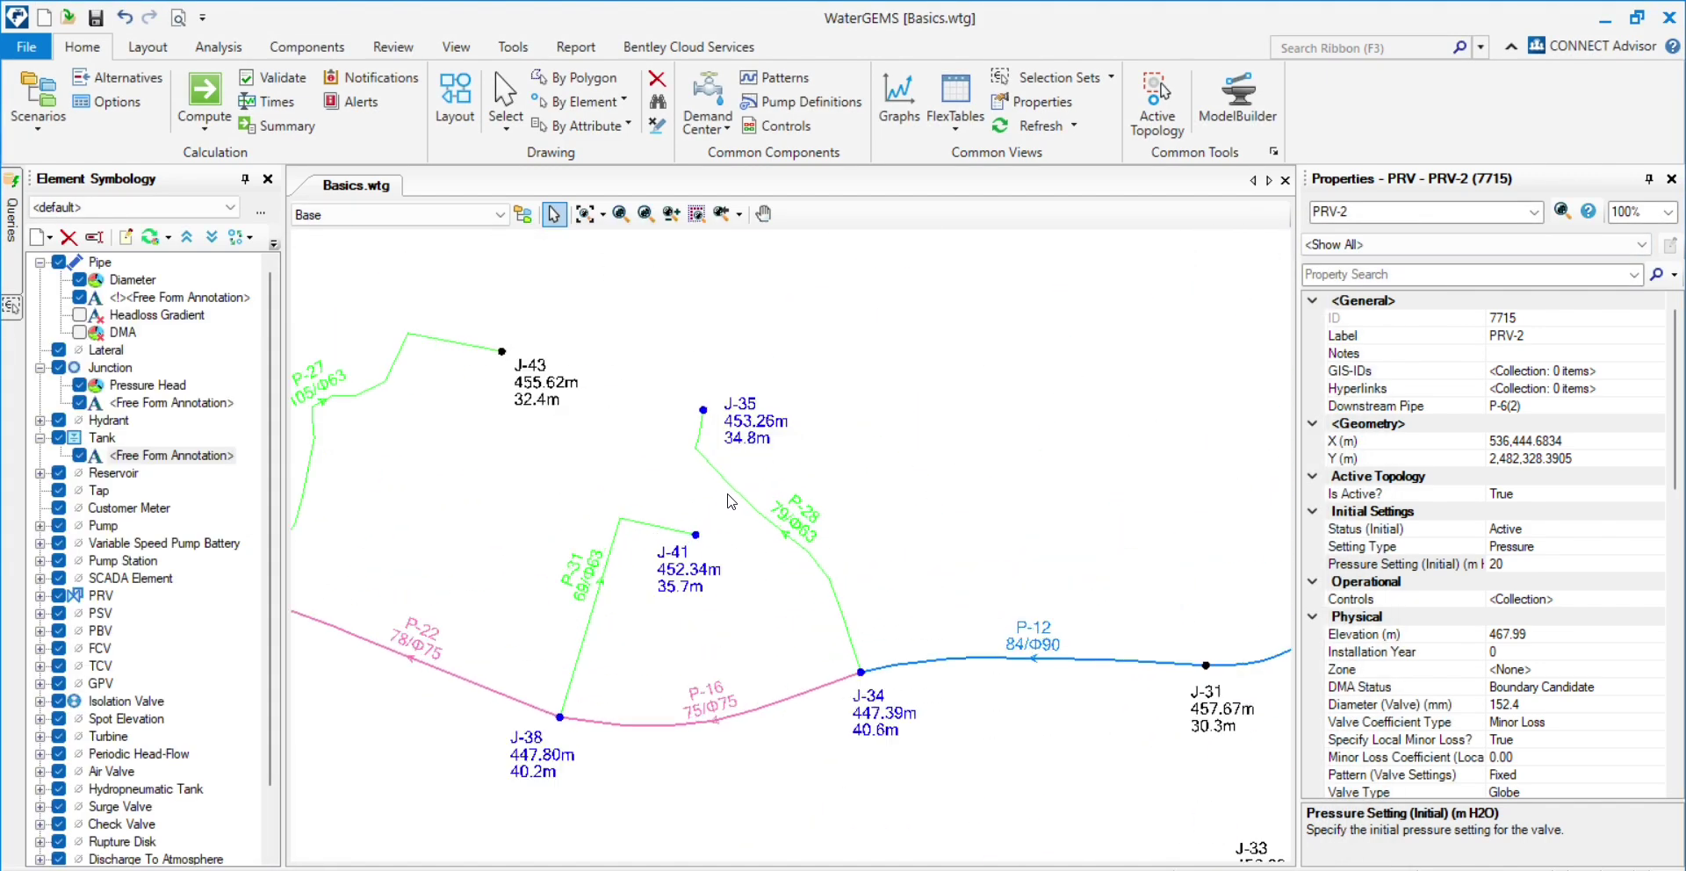
scroll(648, 373, "down", 2)
scroll(720, 429, "up", 3)
scroll(796, 530, "down", 4)
scroll(614, 531, "up", 3)
scroll(584, 527, "down", 1)
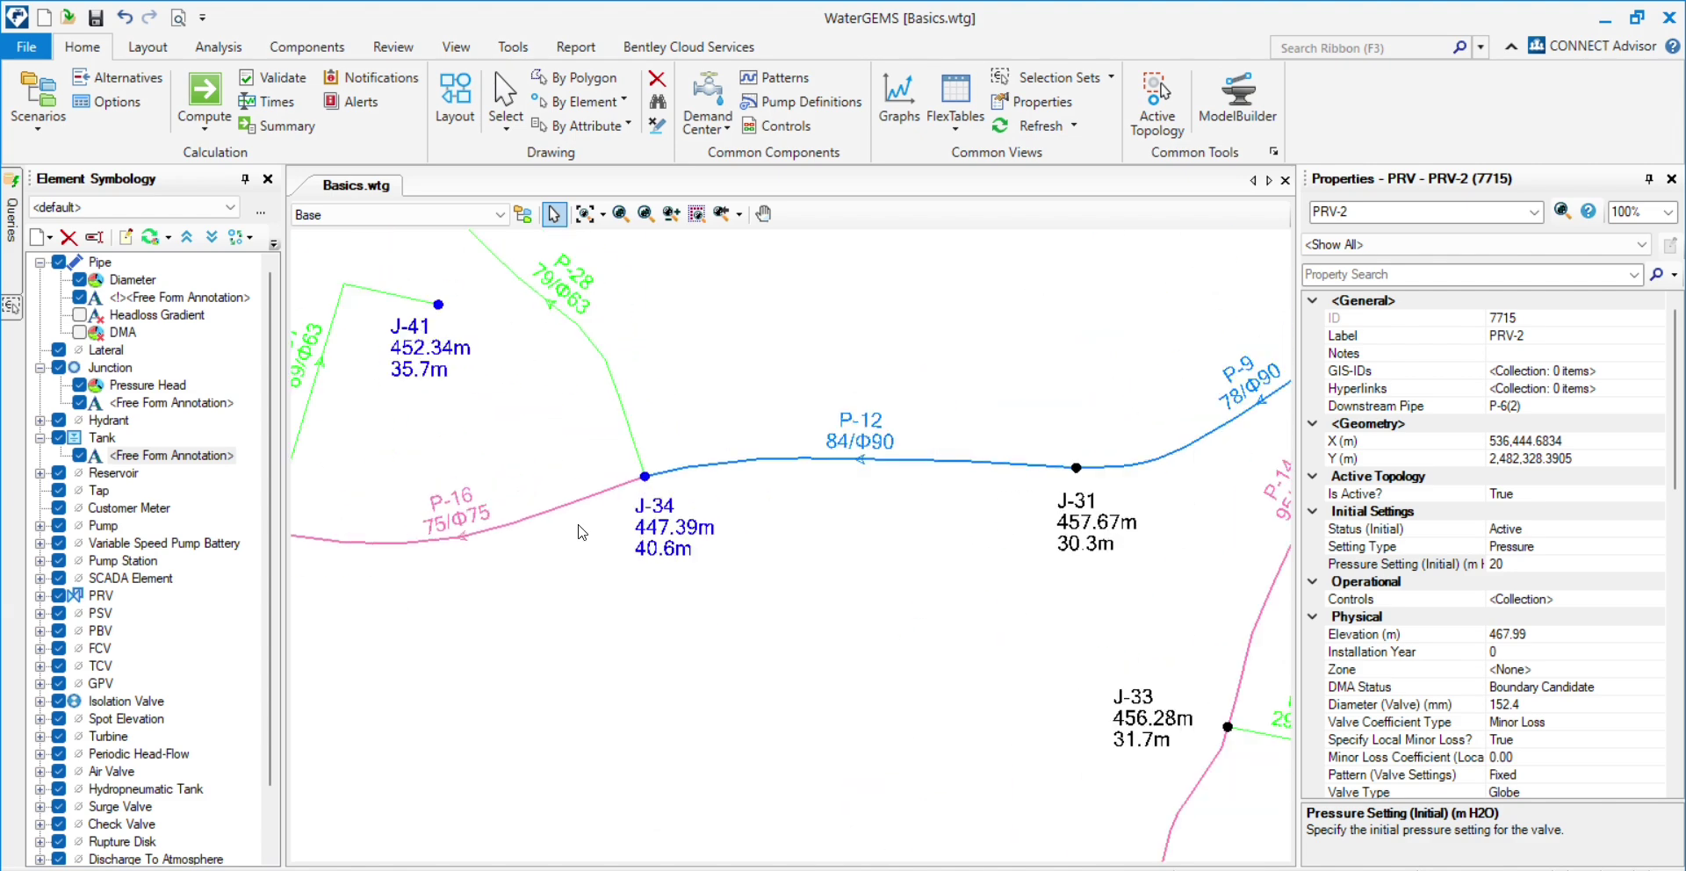
scroll(615, 545, "down", 3)
scroll(773, 586, "up", 4)
scroll(730, 443, "down", 4)
scroll(729, 439, "up", 3)
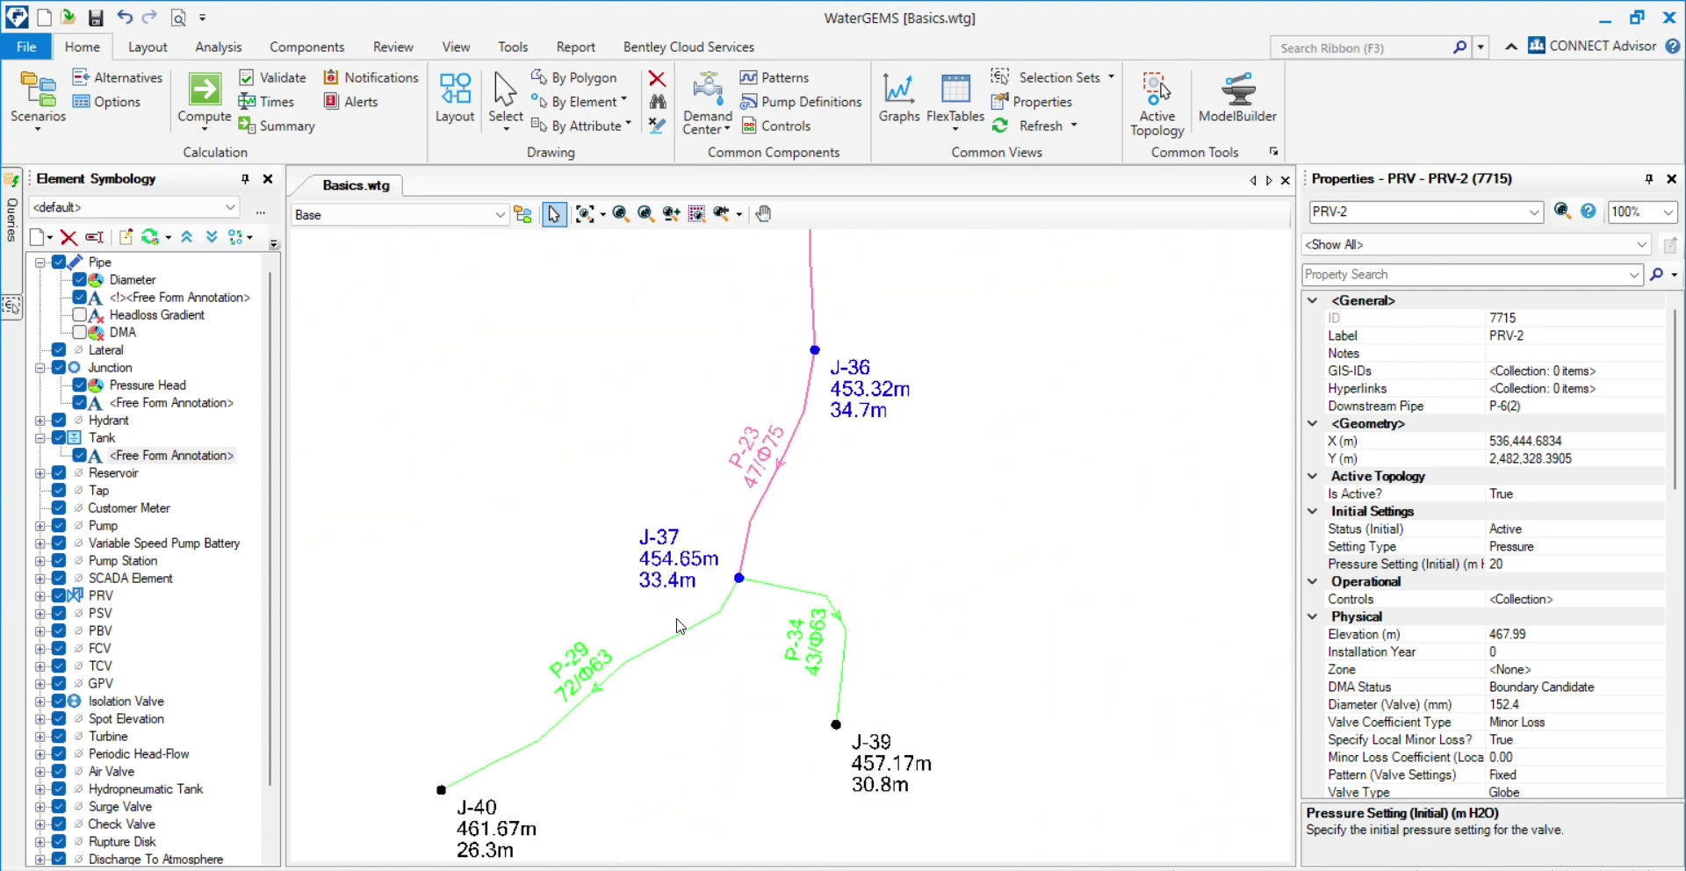
scroll(725, 395, "down", 3)
- Fit the whole network in view and reselect PRV-2 to recheck its 20 m setting
left_click(847, 479)
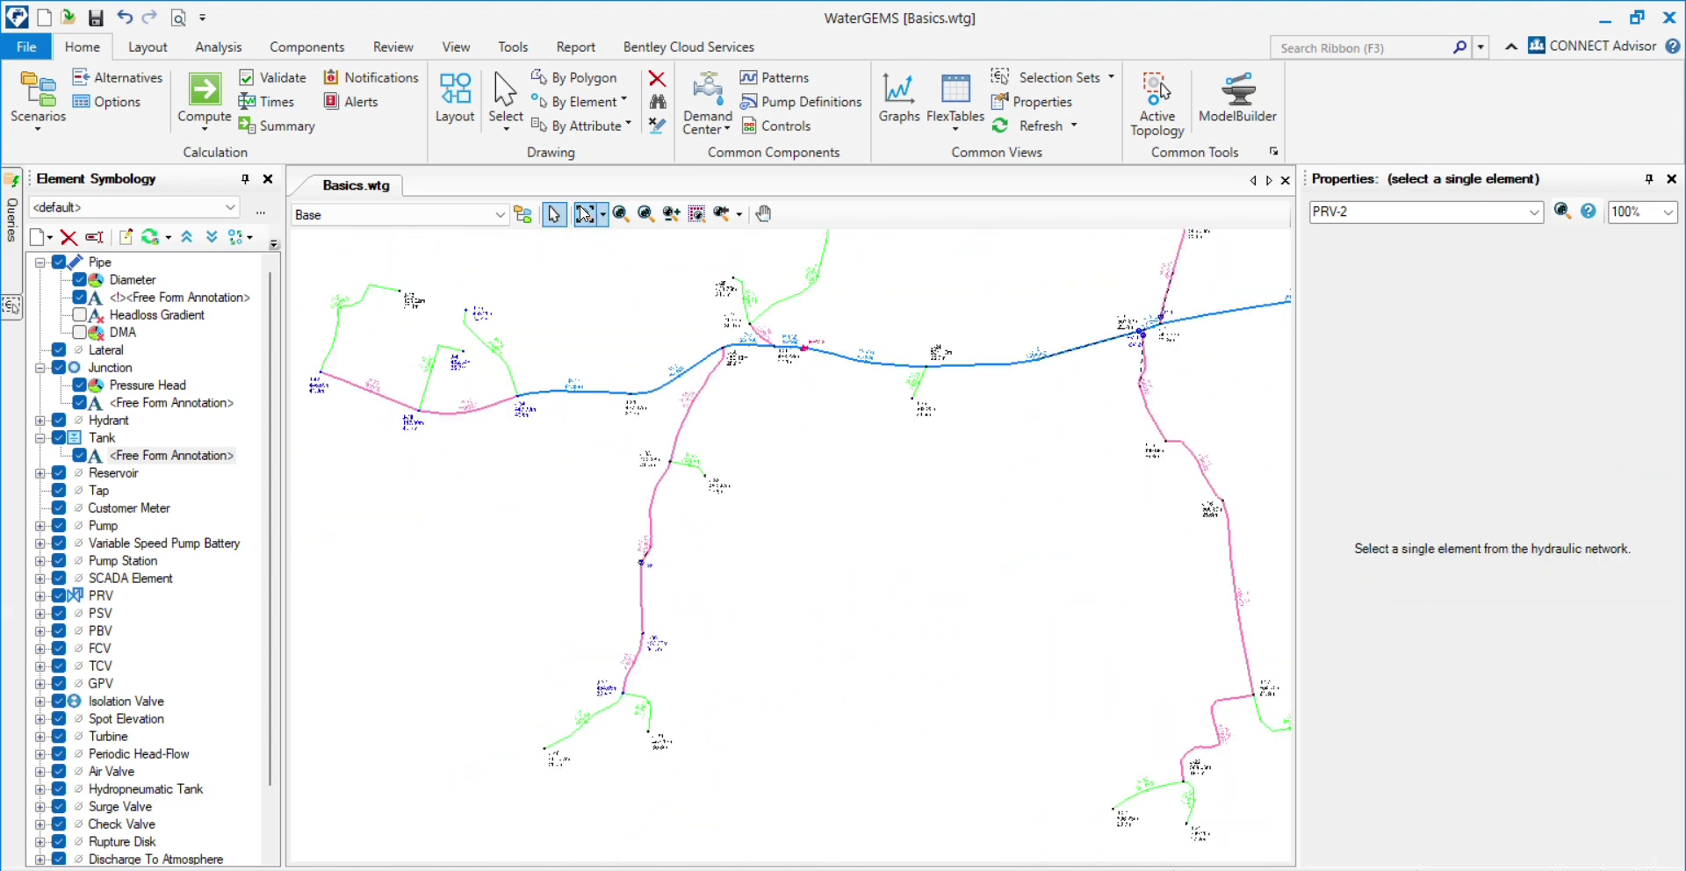
left_click(585, 214)
scroll(726, 527, "up", 3)
scroll(694, 531, "up", 2)
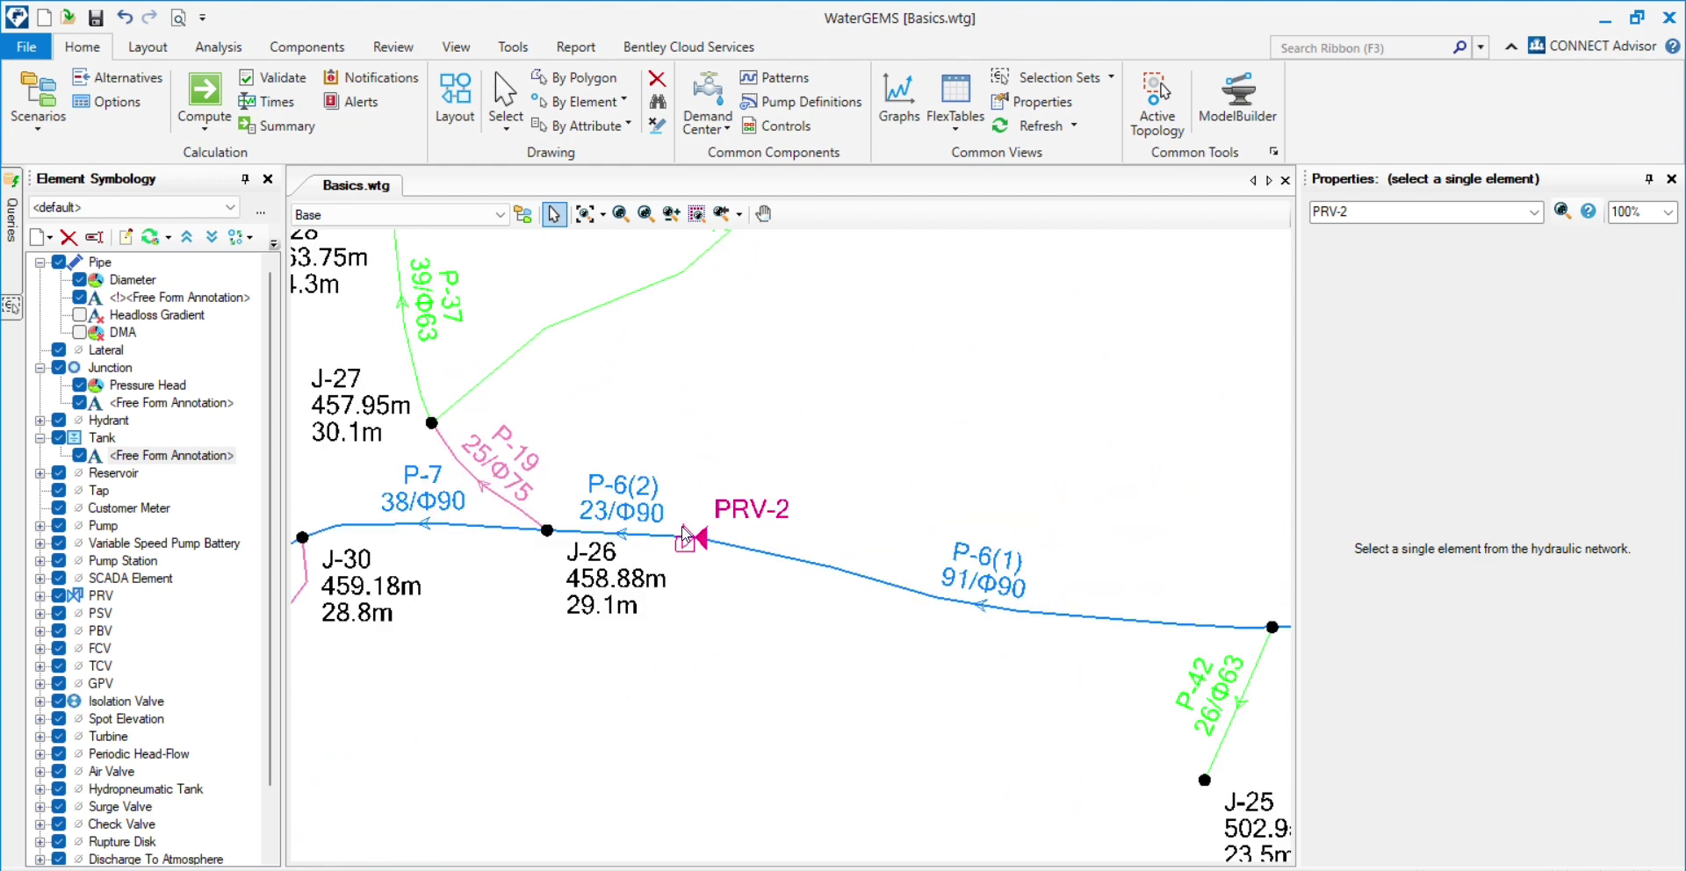
left_click(695, 541)
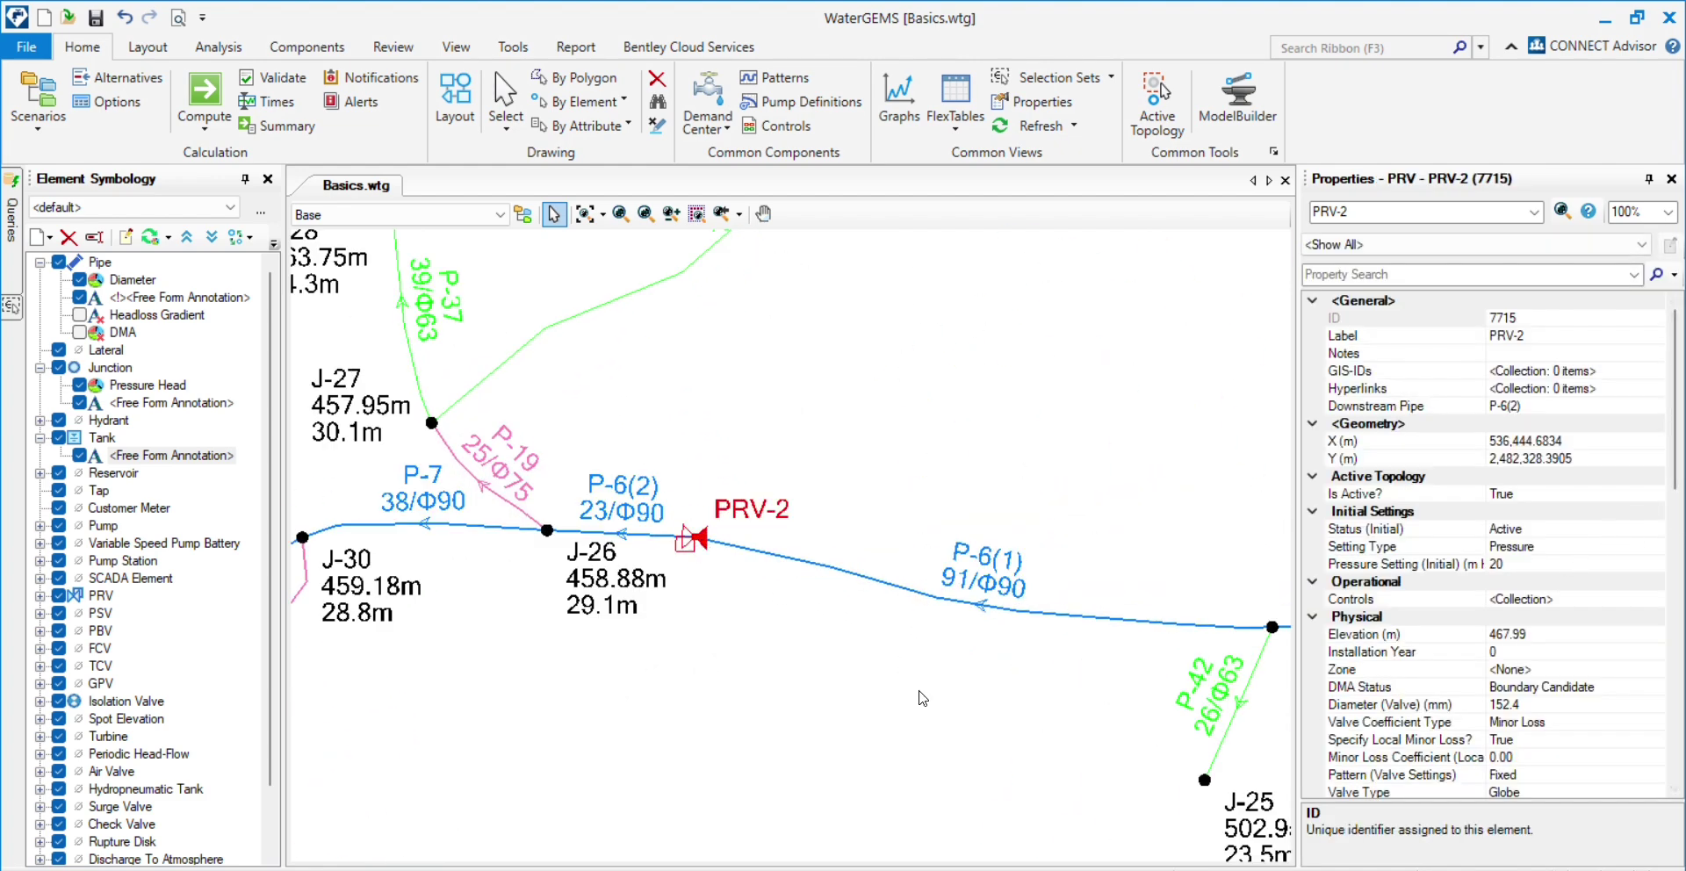
left_click(1505, 562)
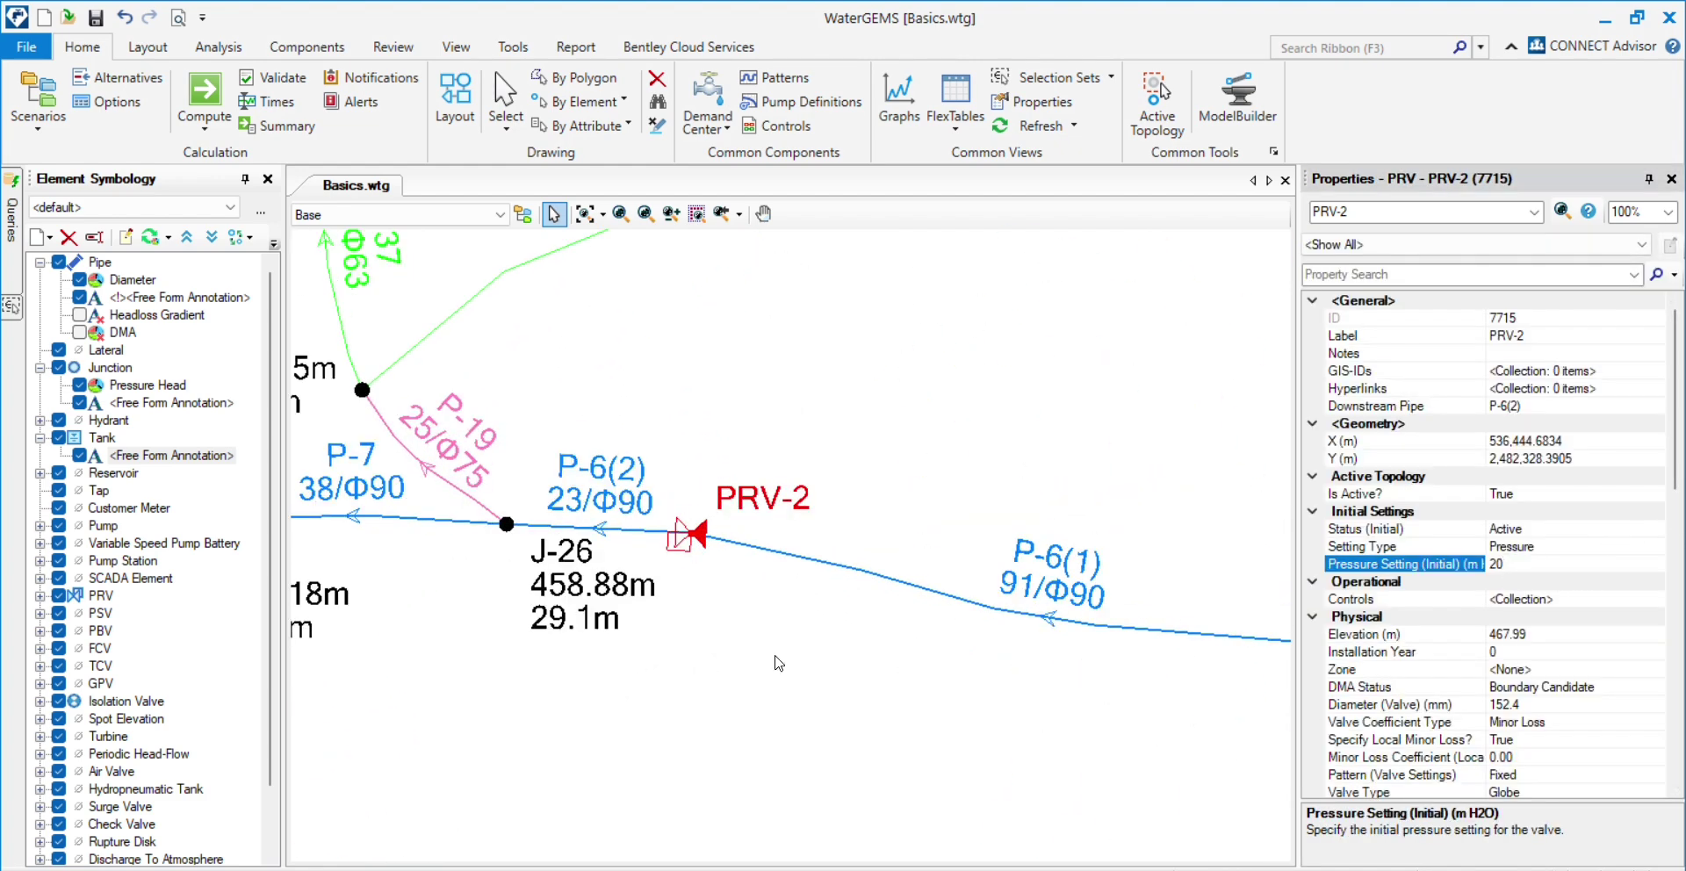
scroll(713, 562, "up", 1)
scroll(719, 559, "down", 2)
scroll(976, 553, "up", 3)
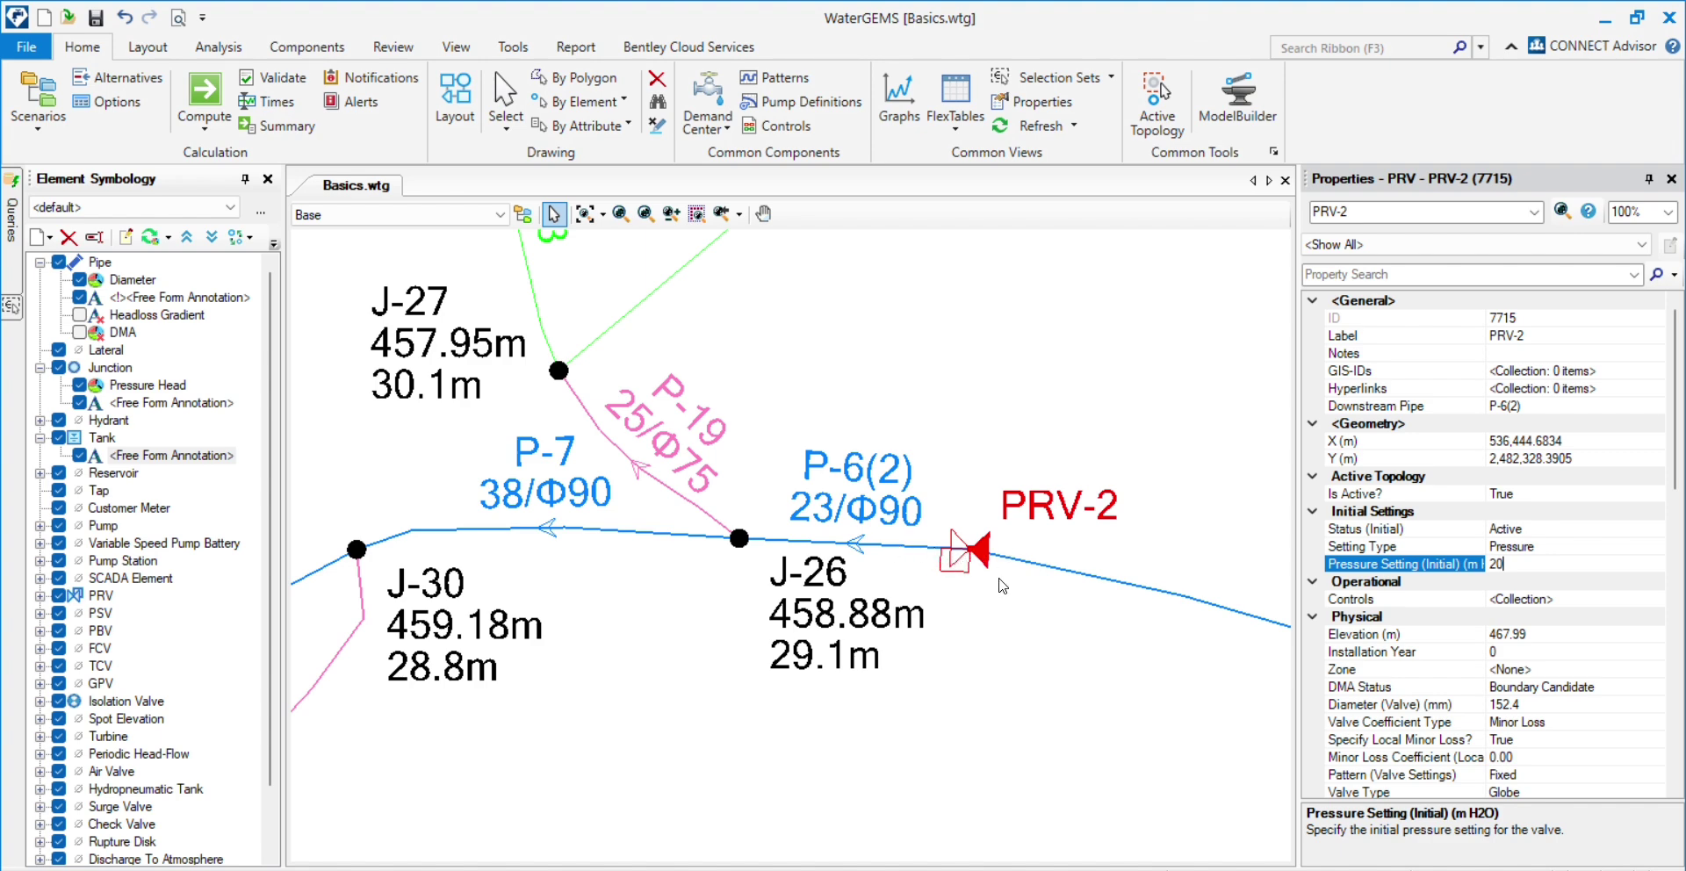
scroll(966, 567, "right", 2)
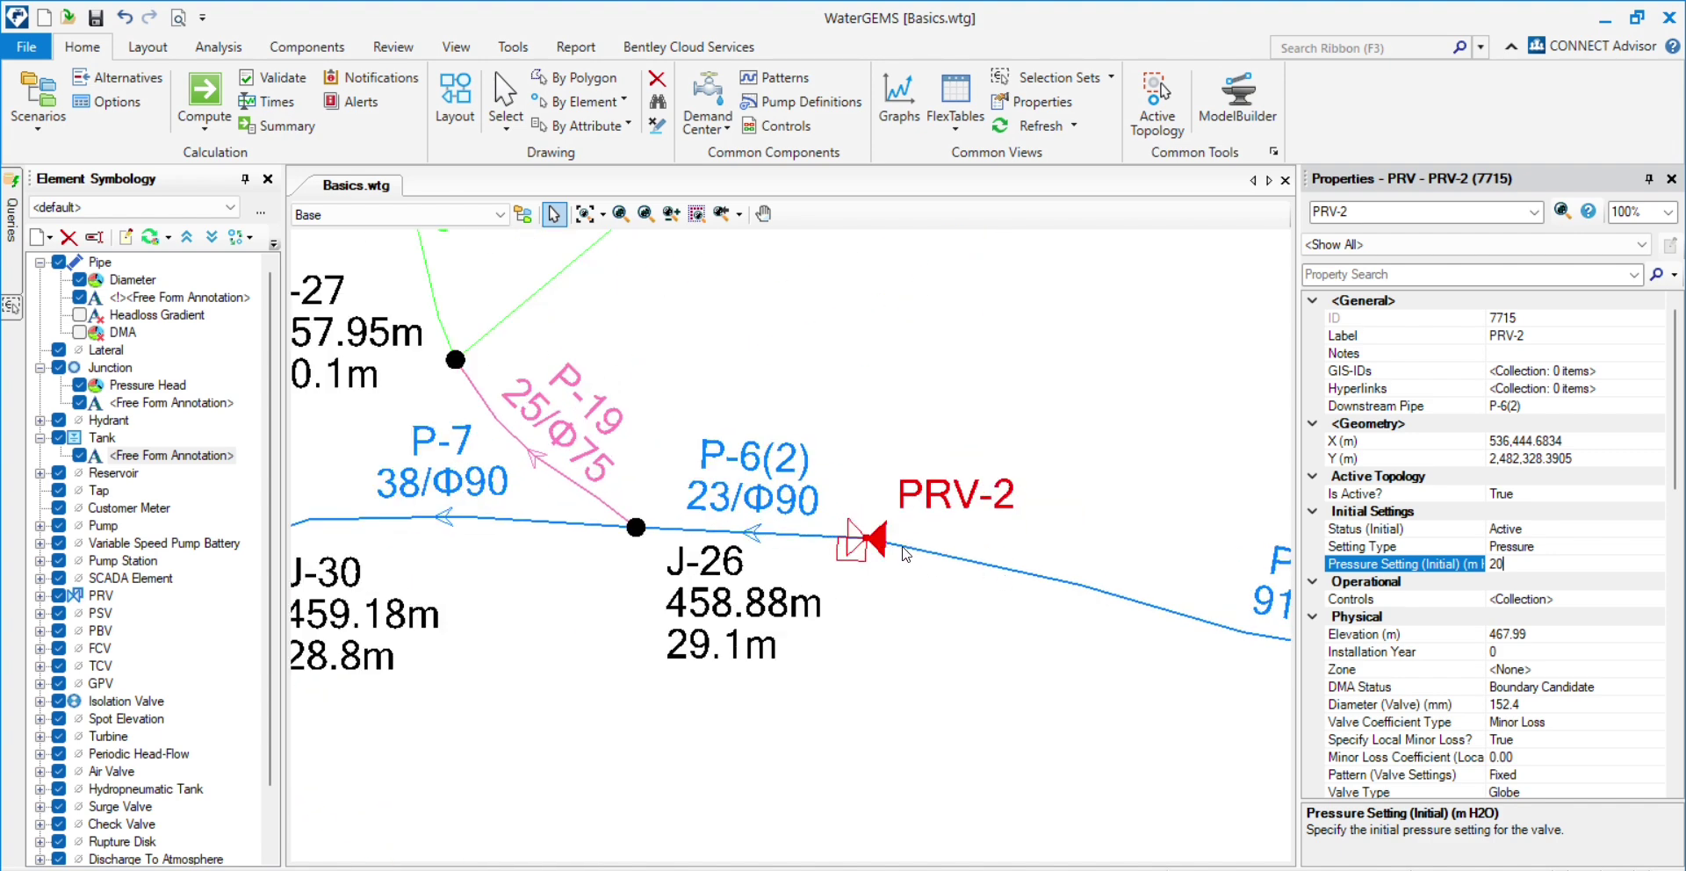
scroll(900, 527, "down", 1)
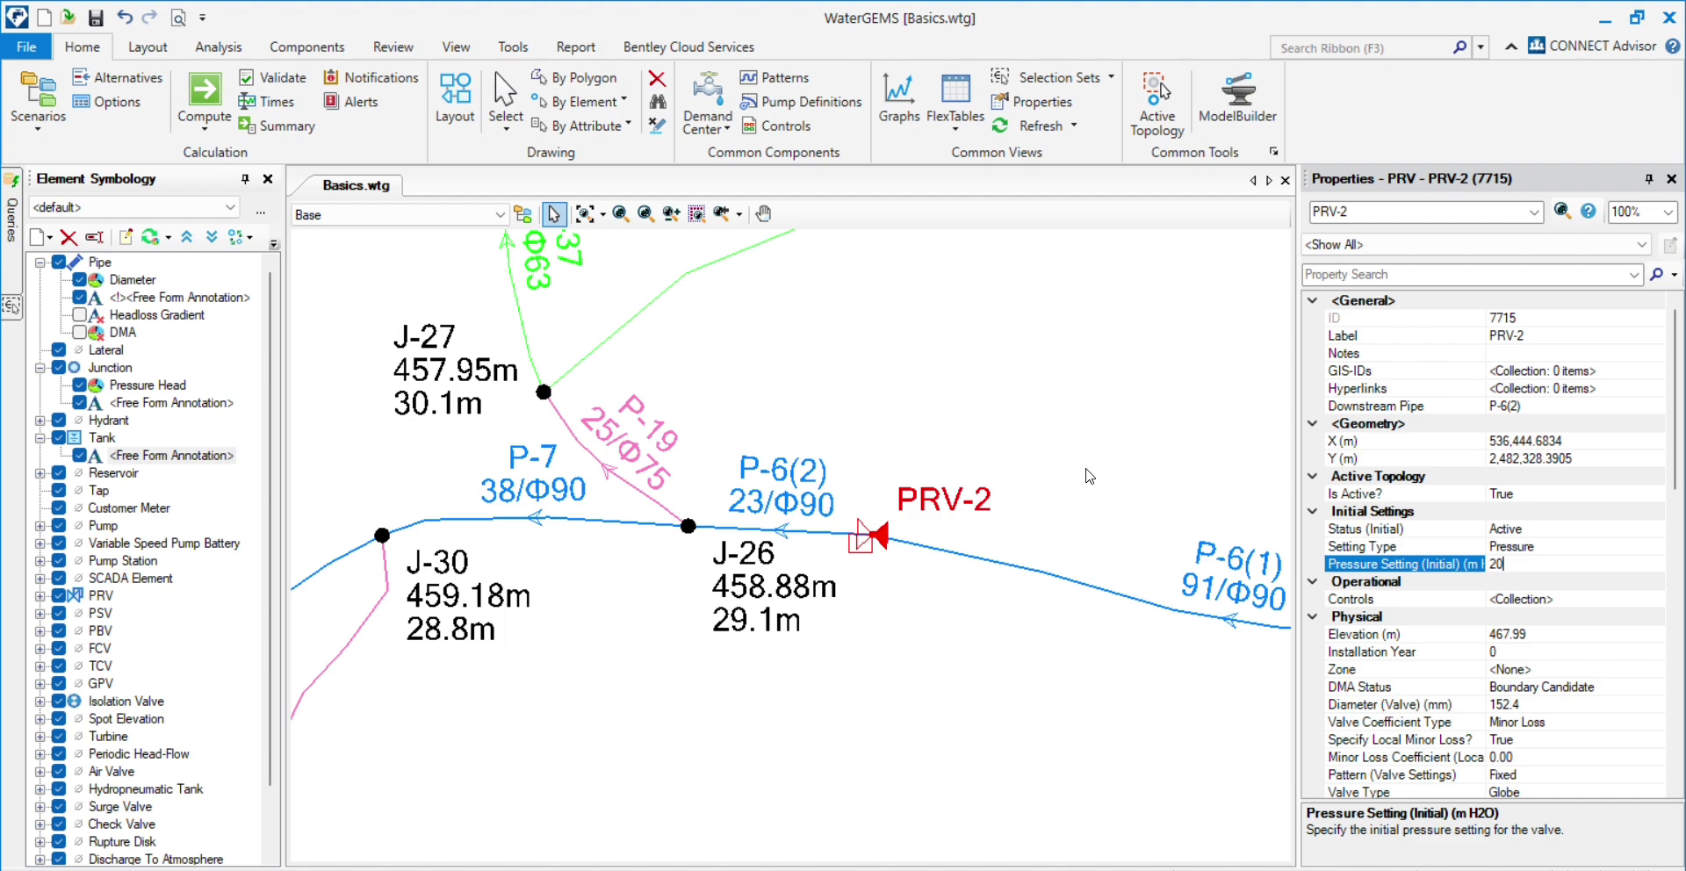
left_click(1533, 546)
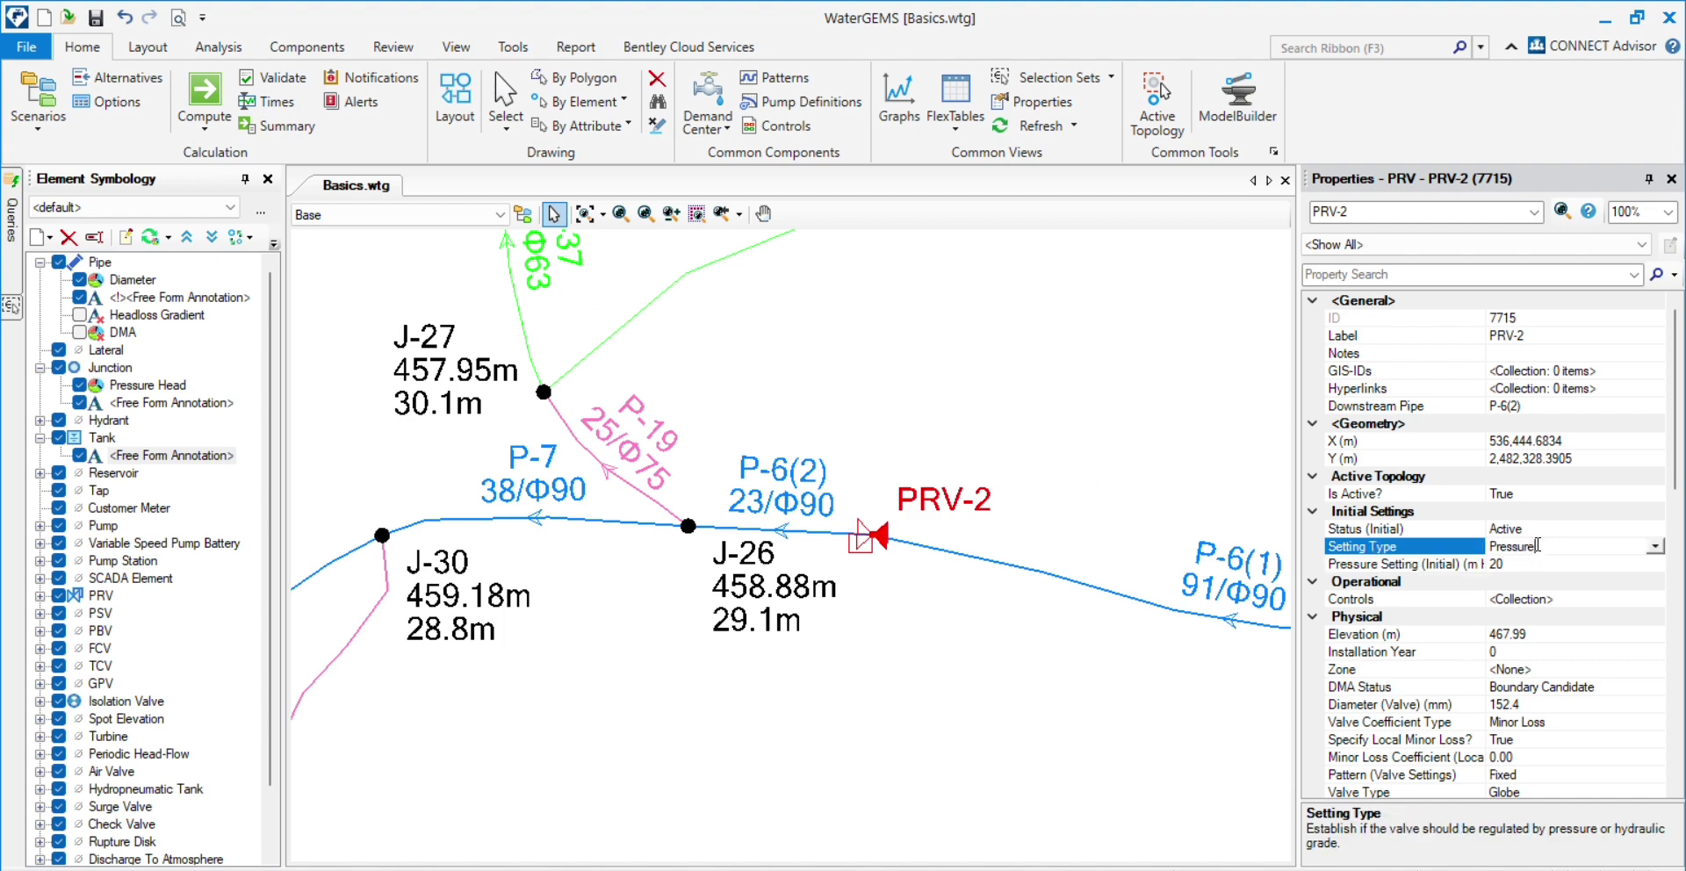
left_click(1658, 548)
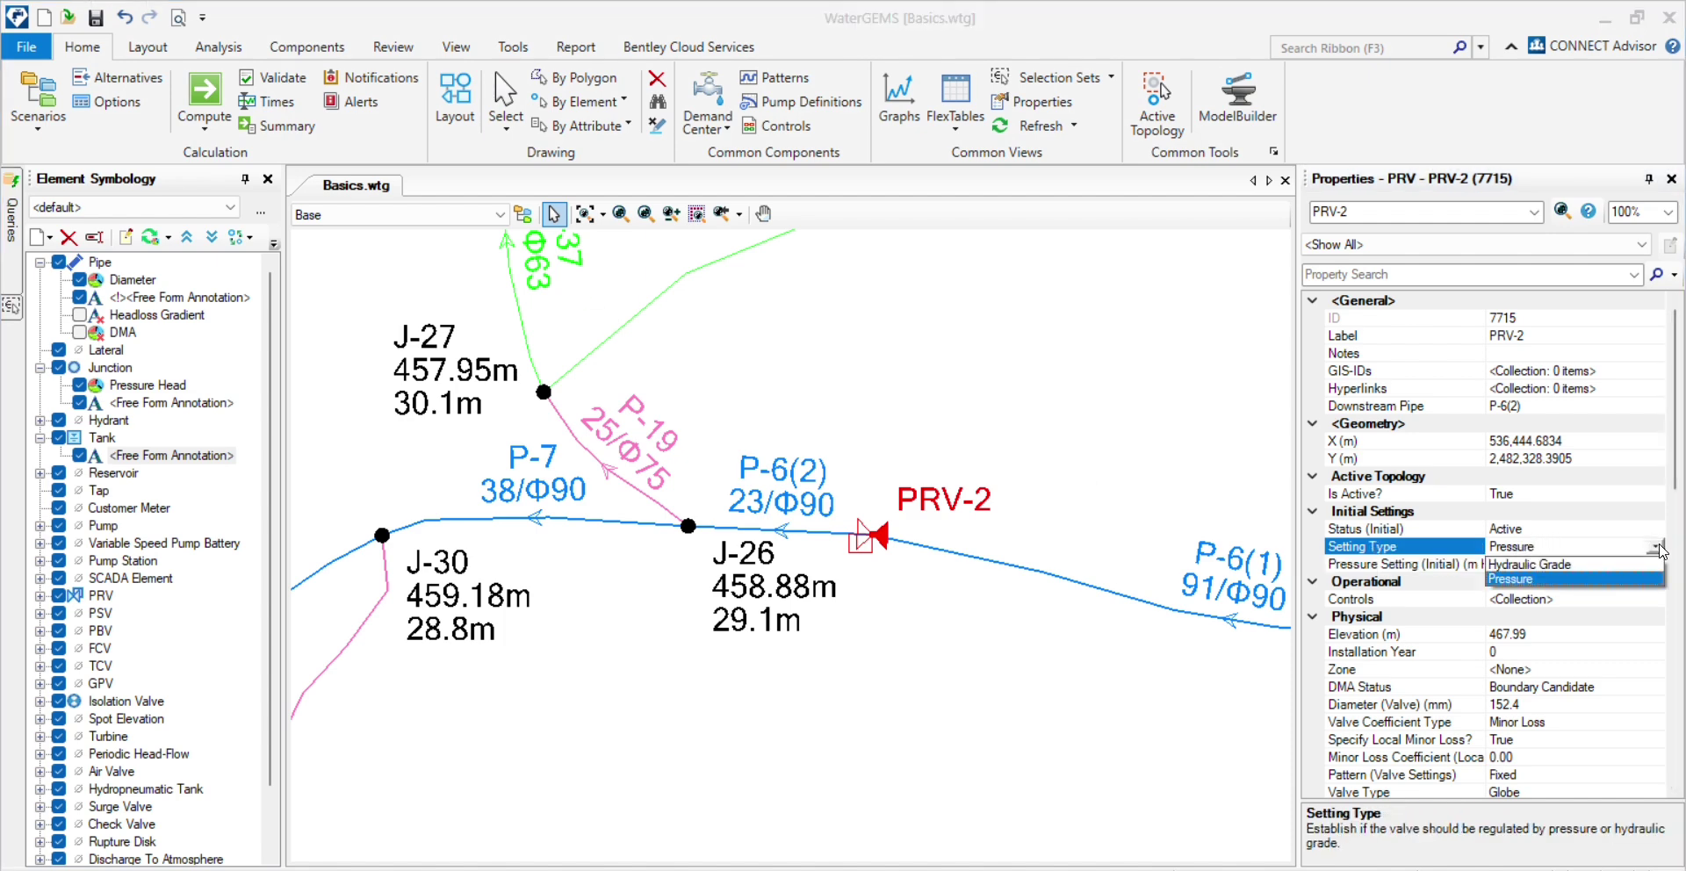
left_click(1658, 550)
left_click(1656, 530)
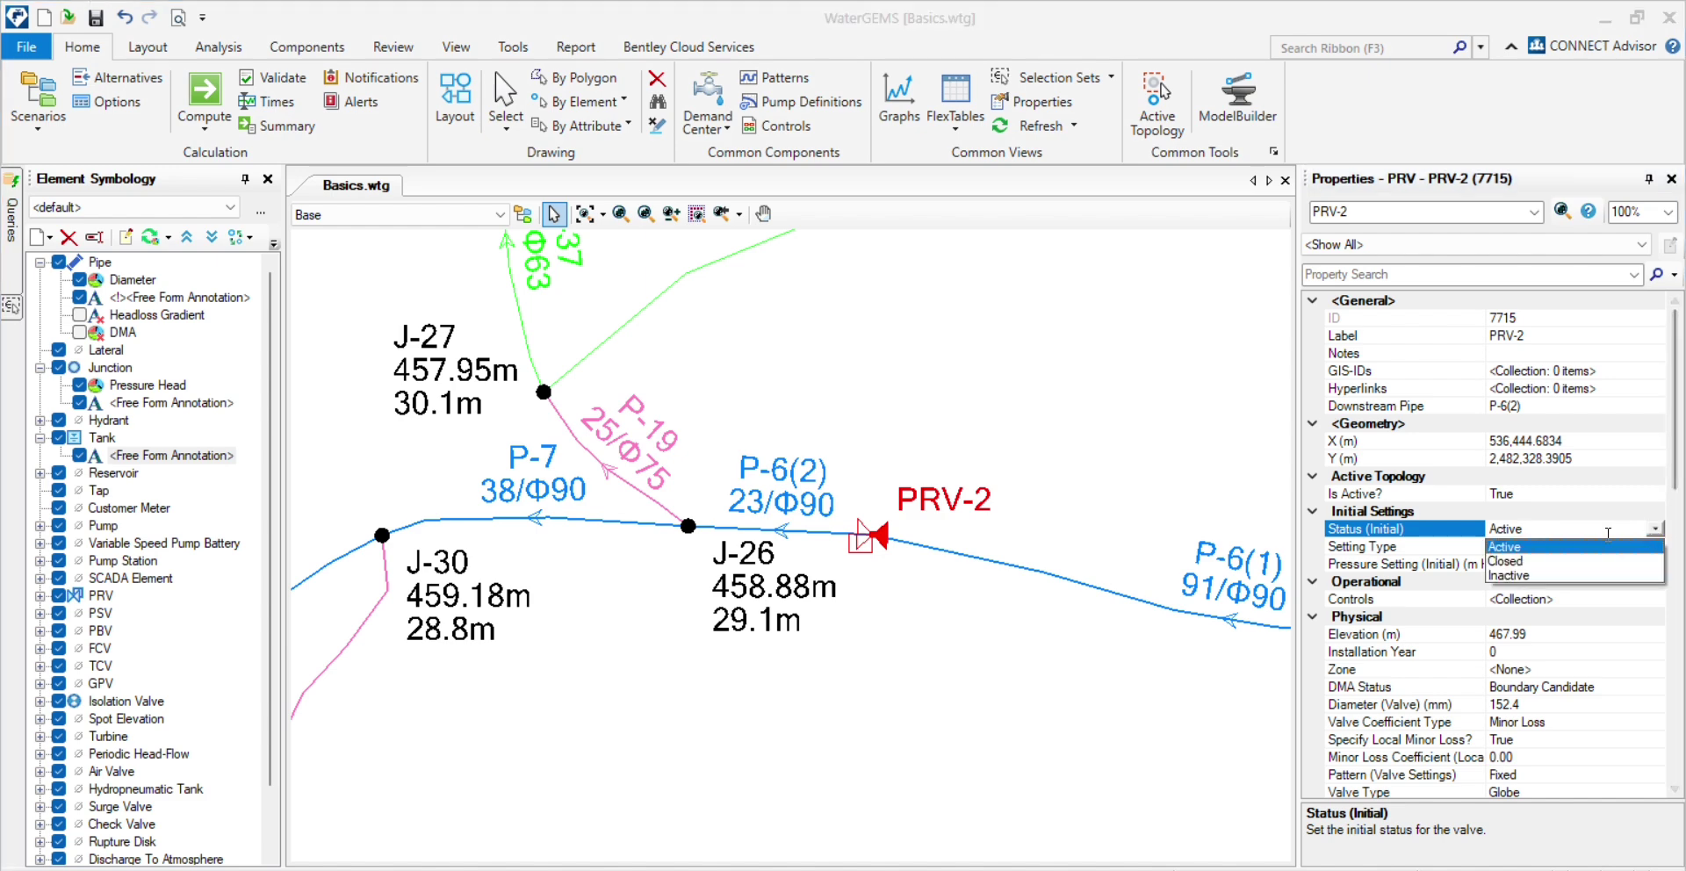
left_click(817, 427)
left_click(913, 624)
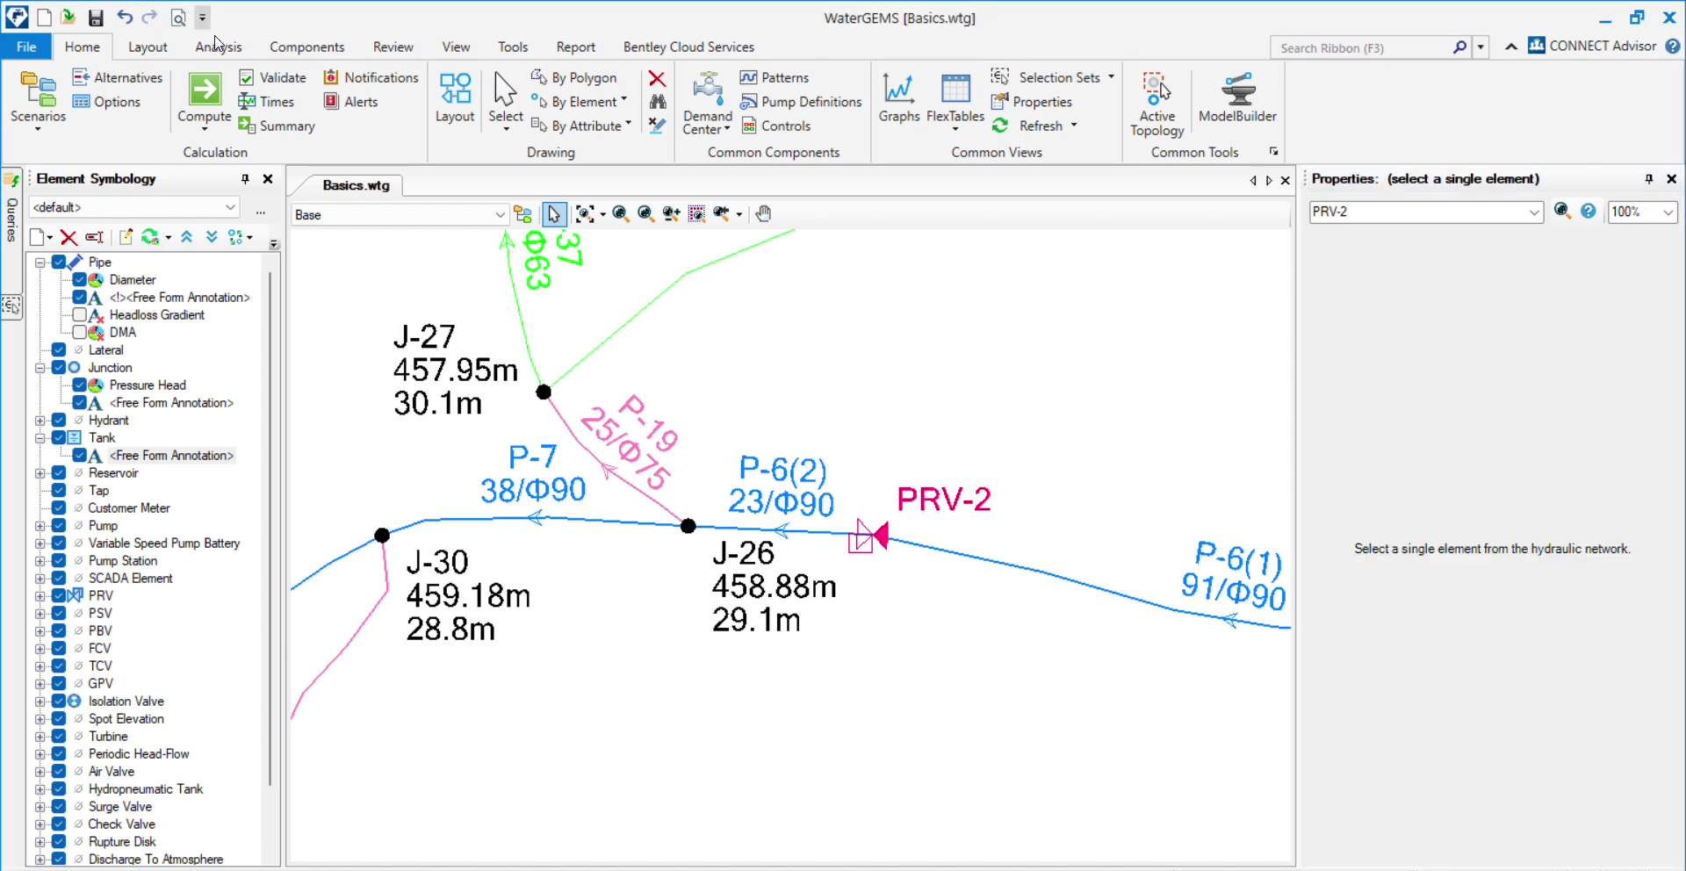
left_click(207, 88)
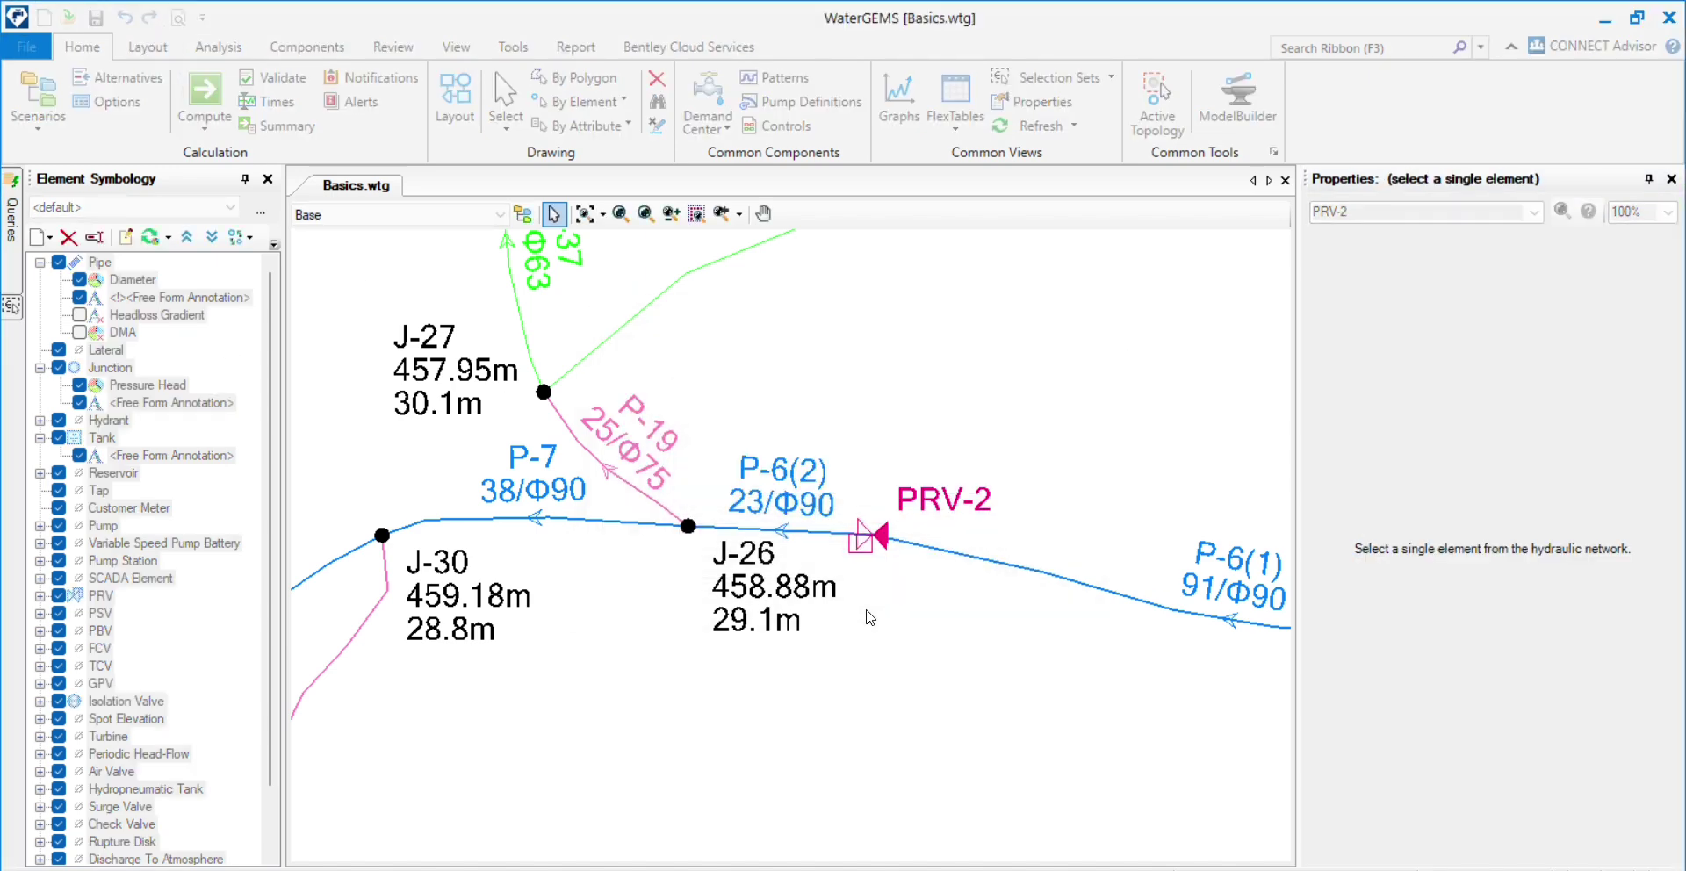
key("Escape")
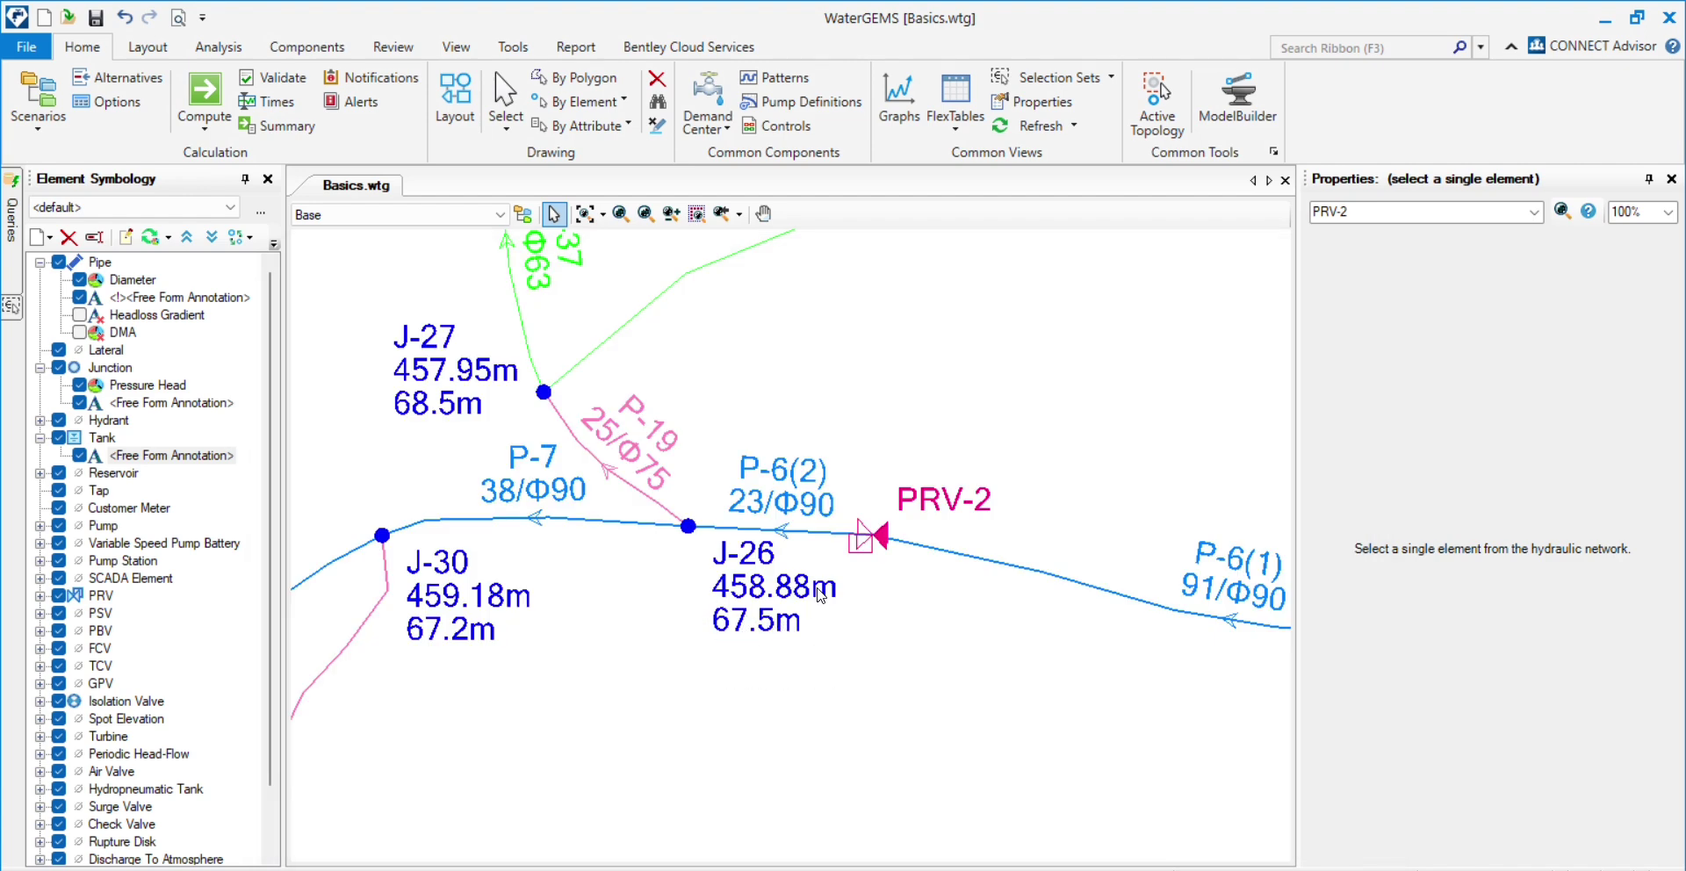
left_click(874, 546)
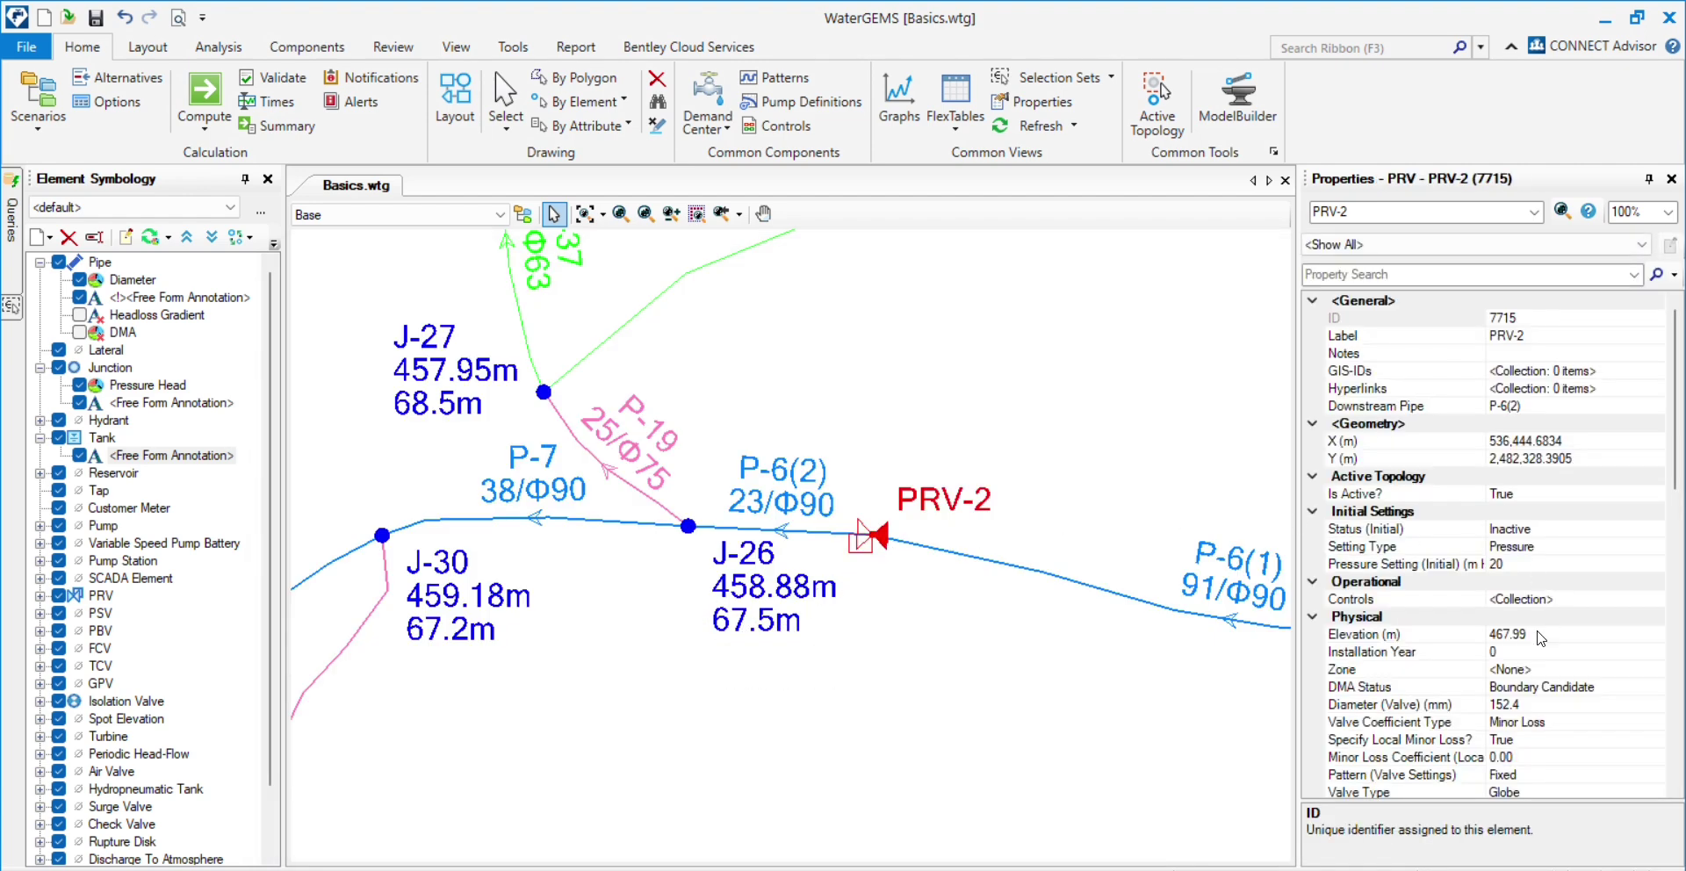
left_click(1580, 529)
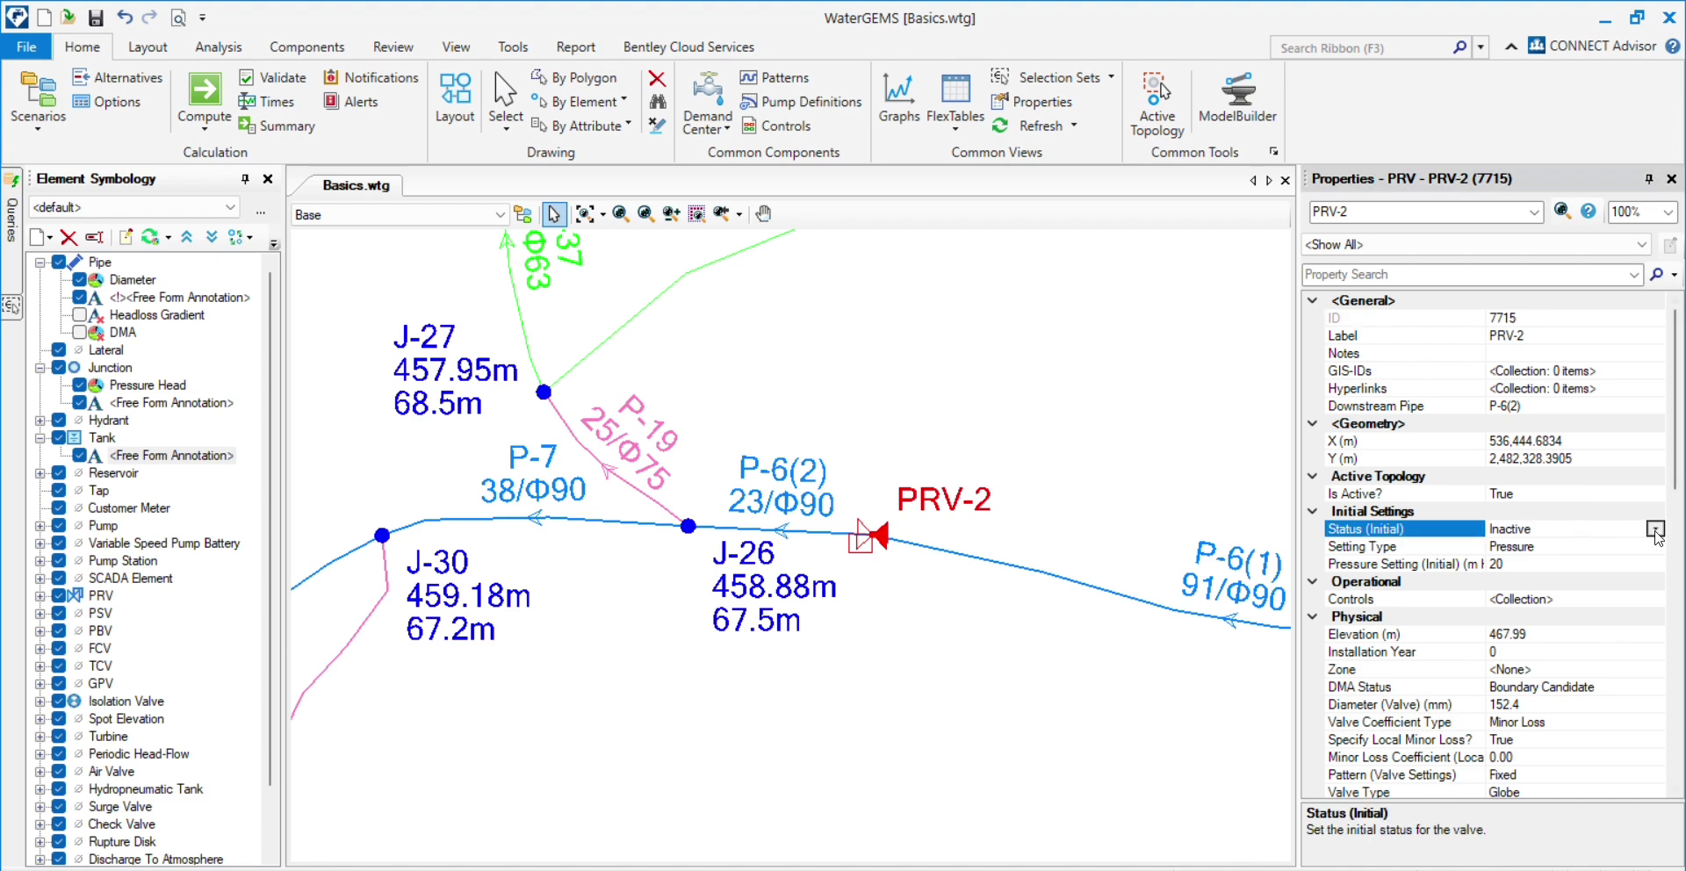
left_click(1656, 530)
left_click(1563, 555)
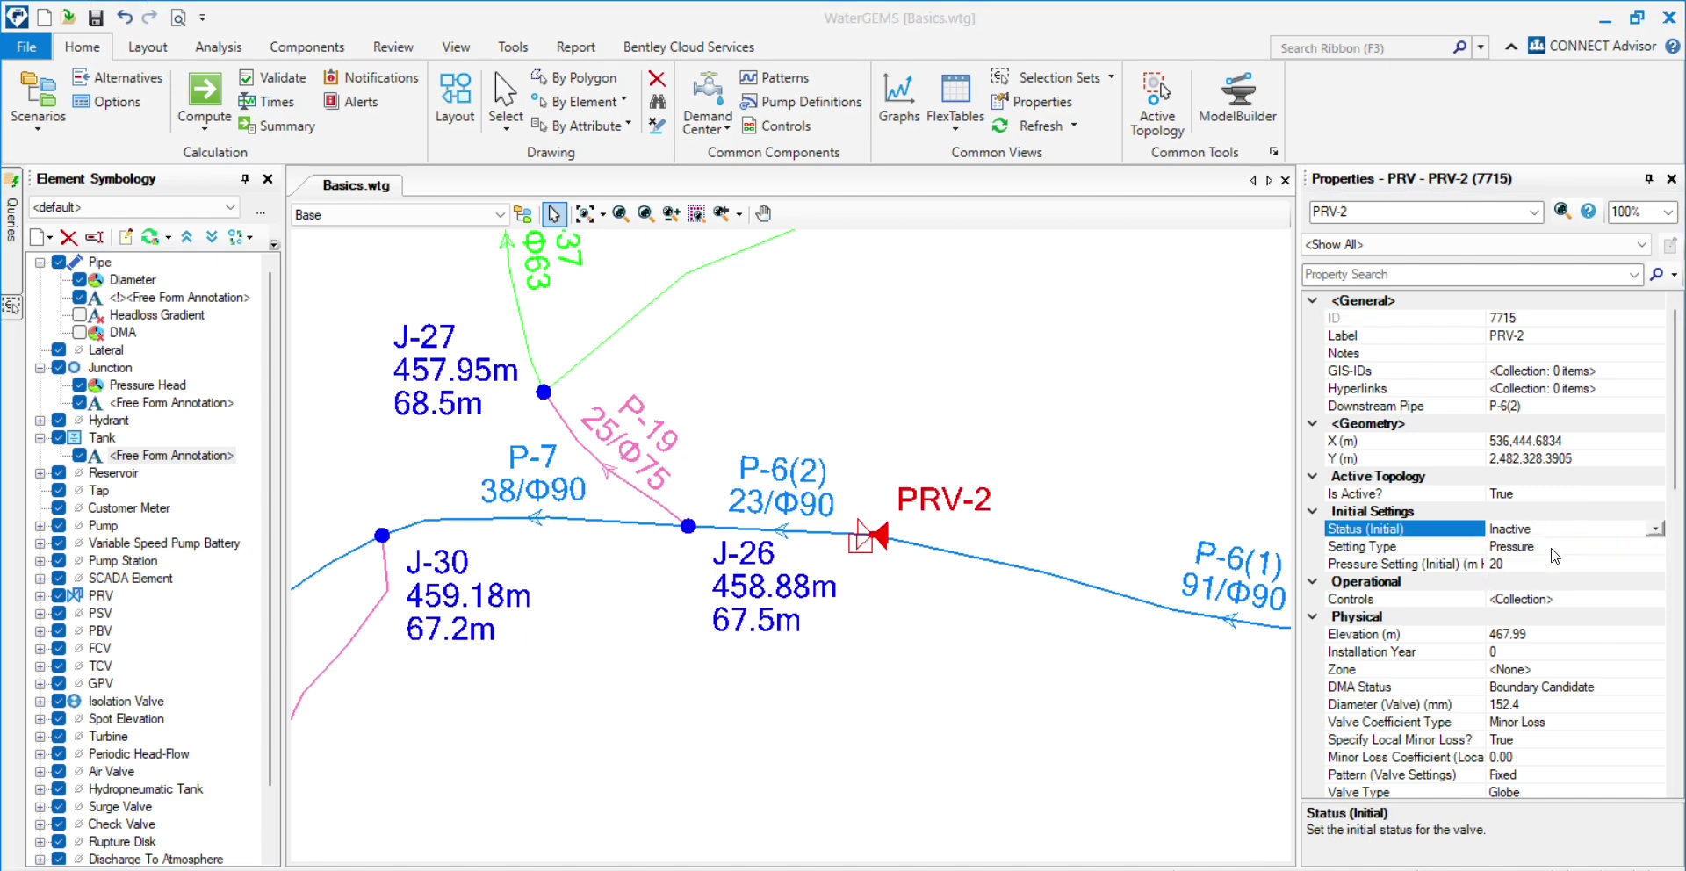
left_click(205, 91)
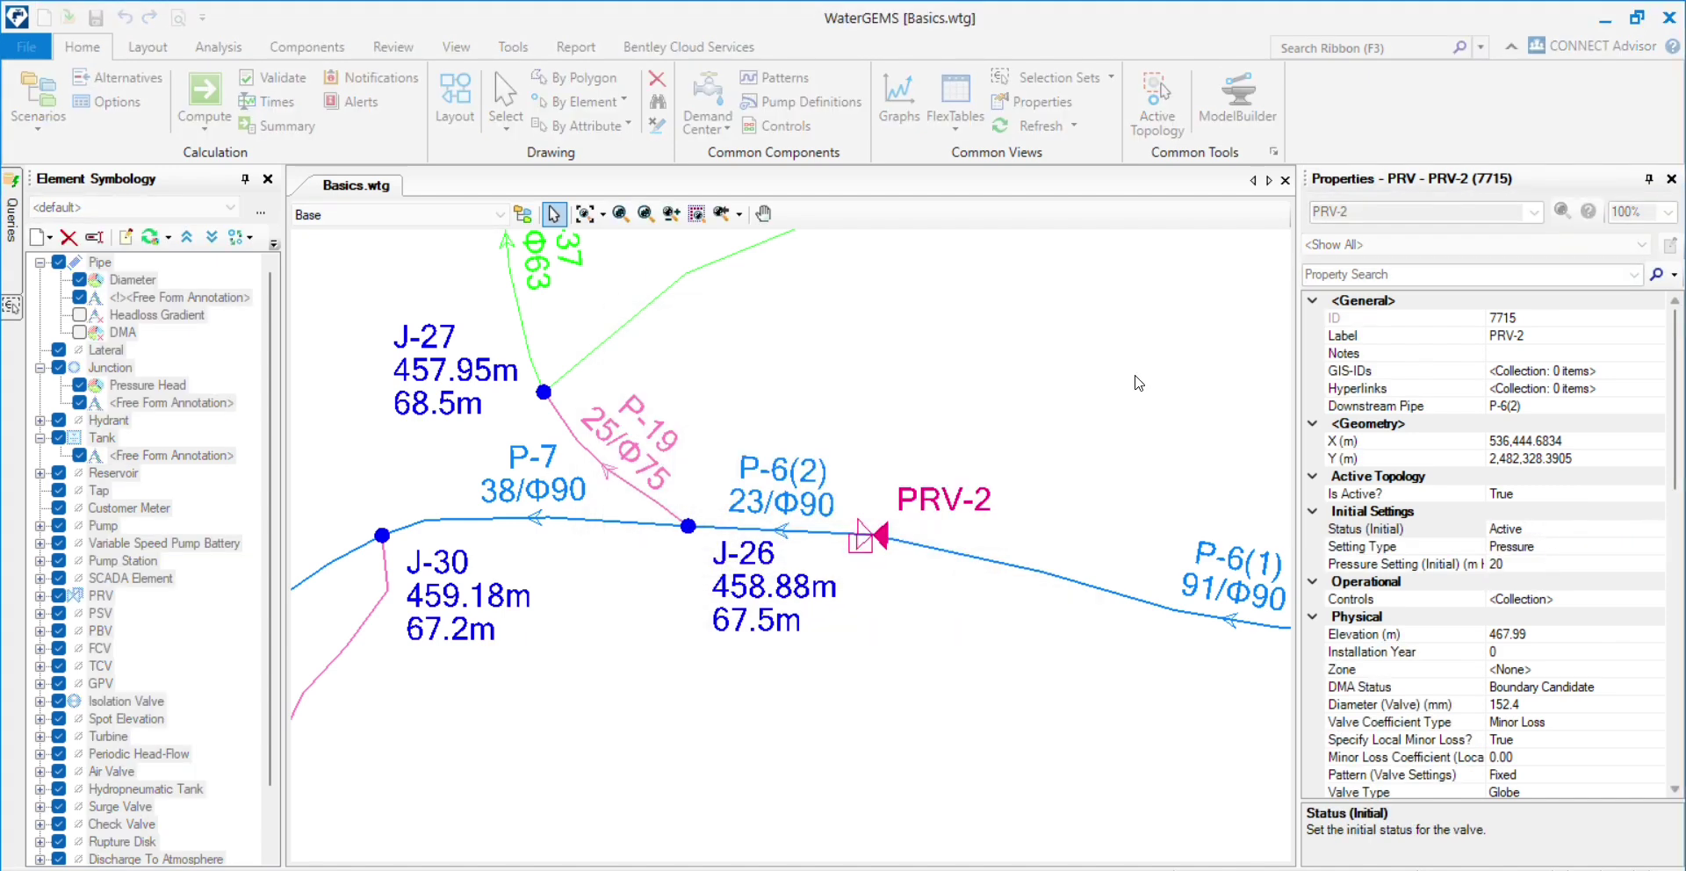
left_click(1339, 156)
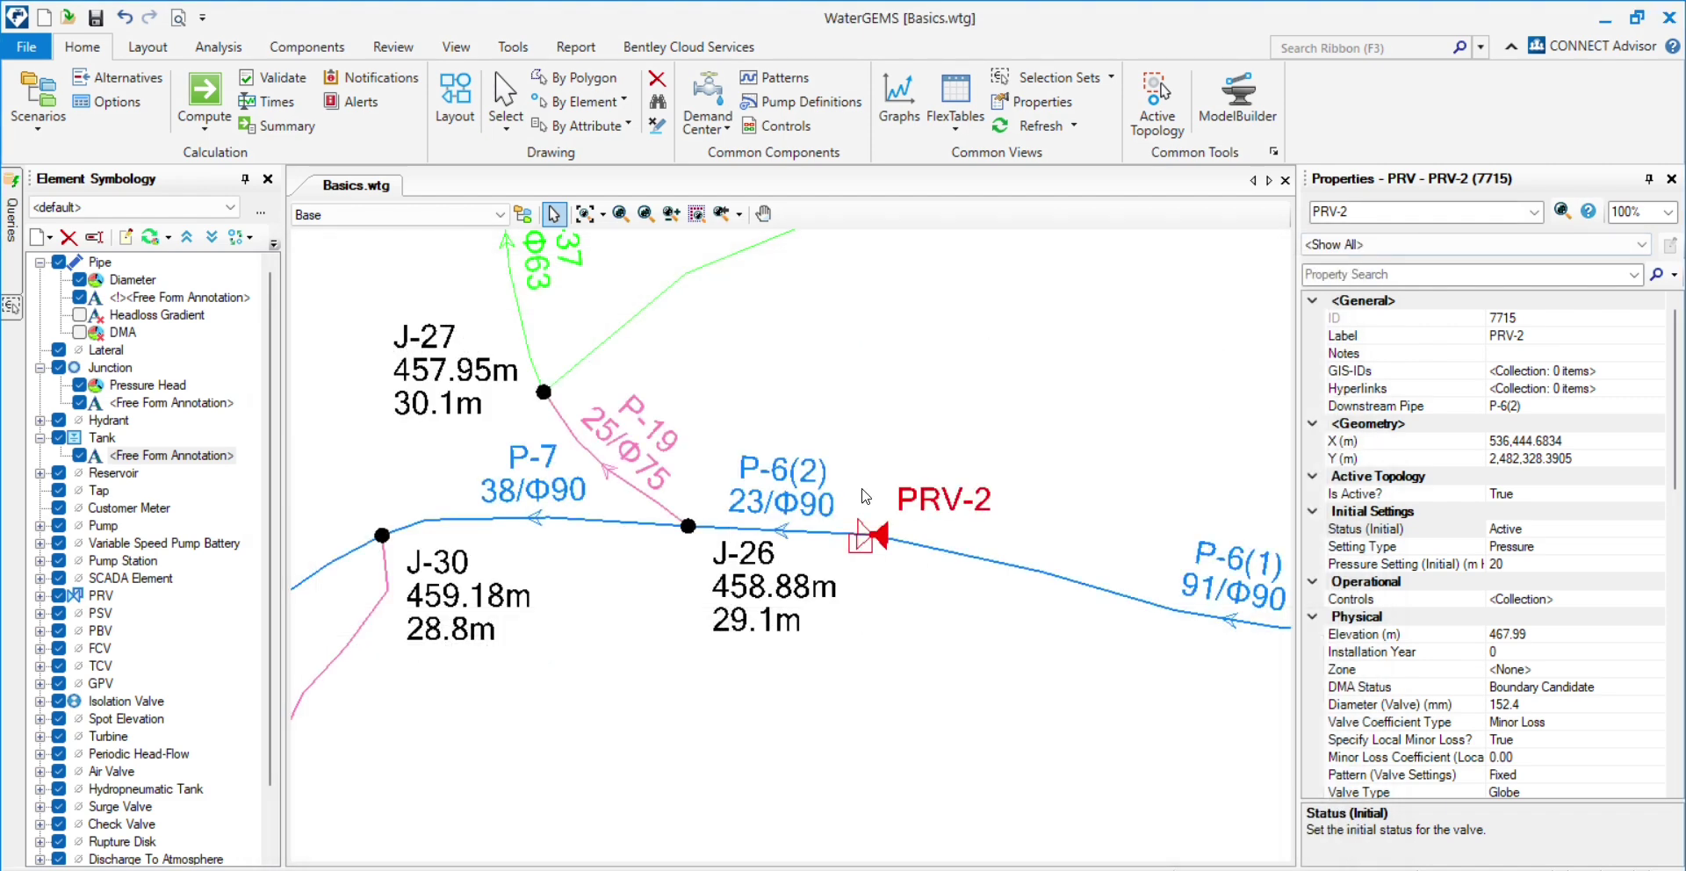
left_click_drag(796, 358, 985, 641)
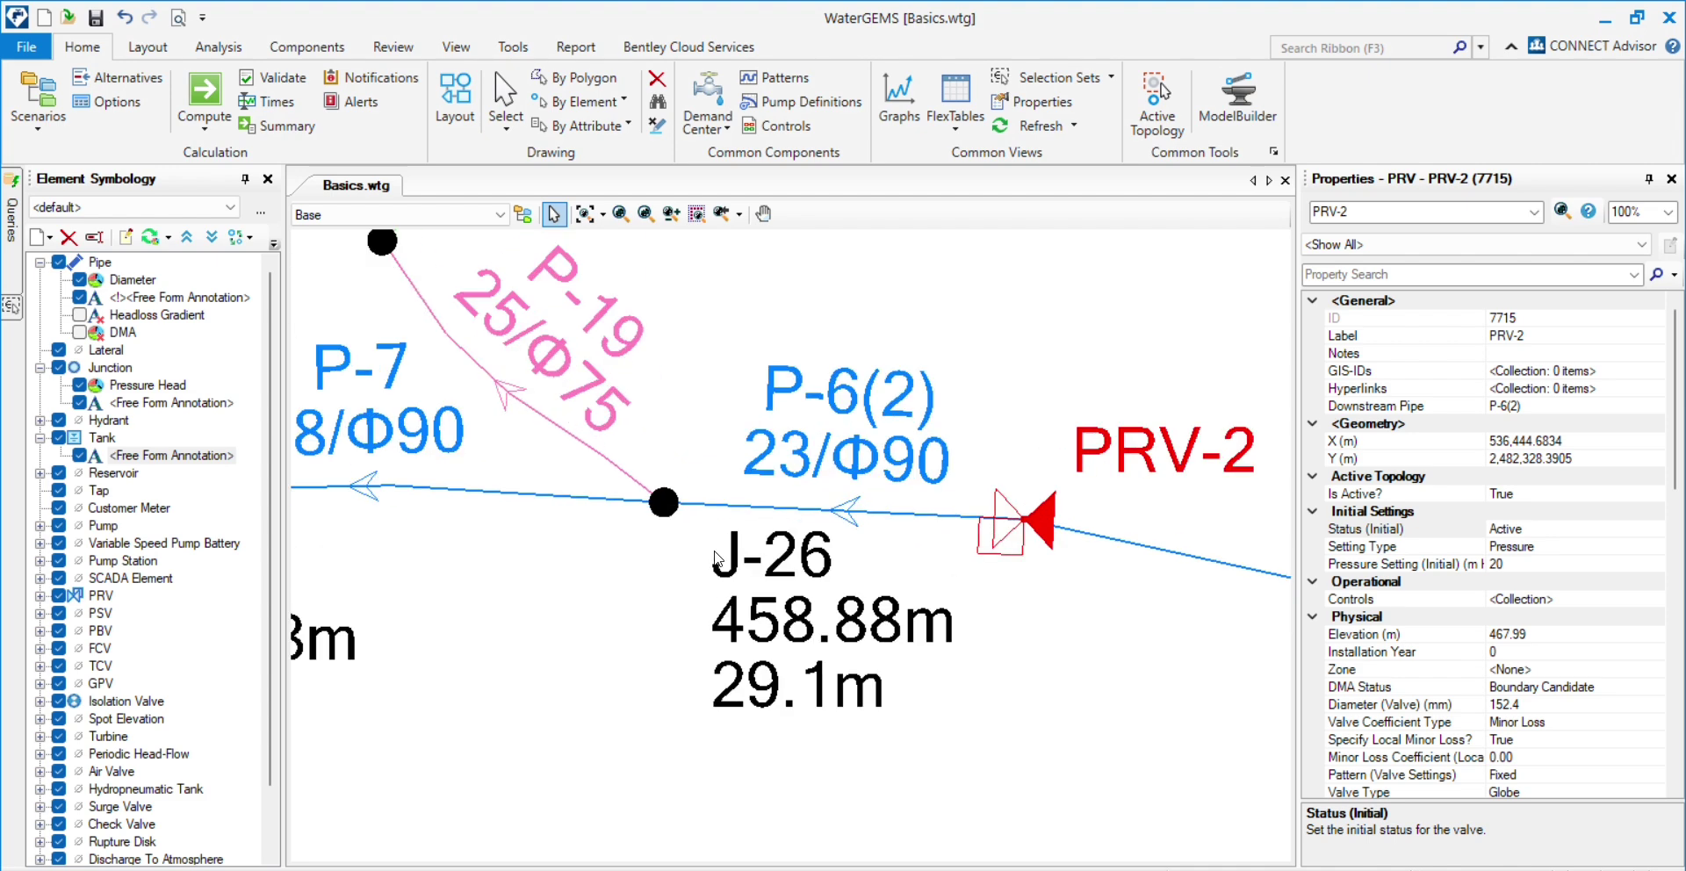
- Check J-26's elevation and set PRV-2's elevation to match it at 458.88 m
scroll(717, 570, "up", 3)
scroll(716, 575, "down", 2)
left_click(671, 507)
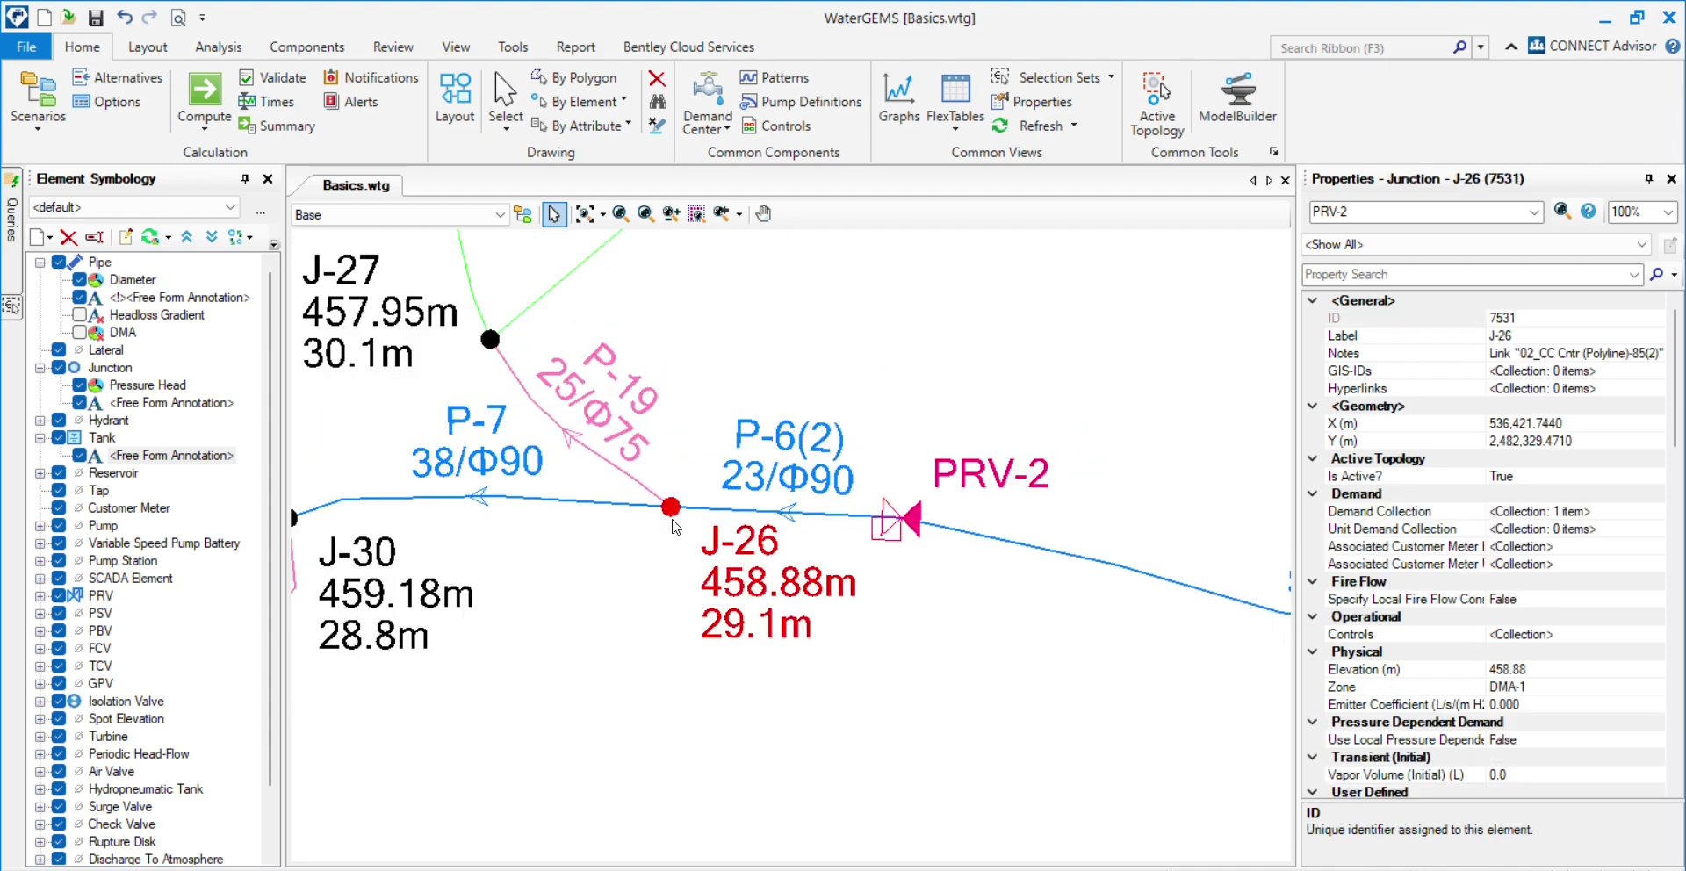
left_click(914, 531)
left_click(1539, 634)
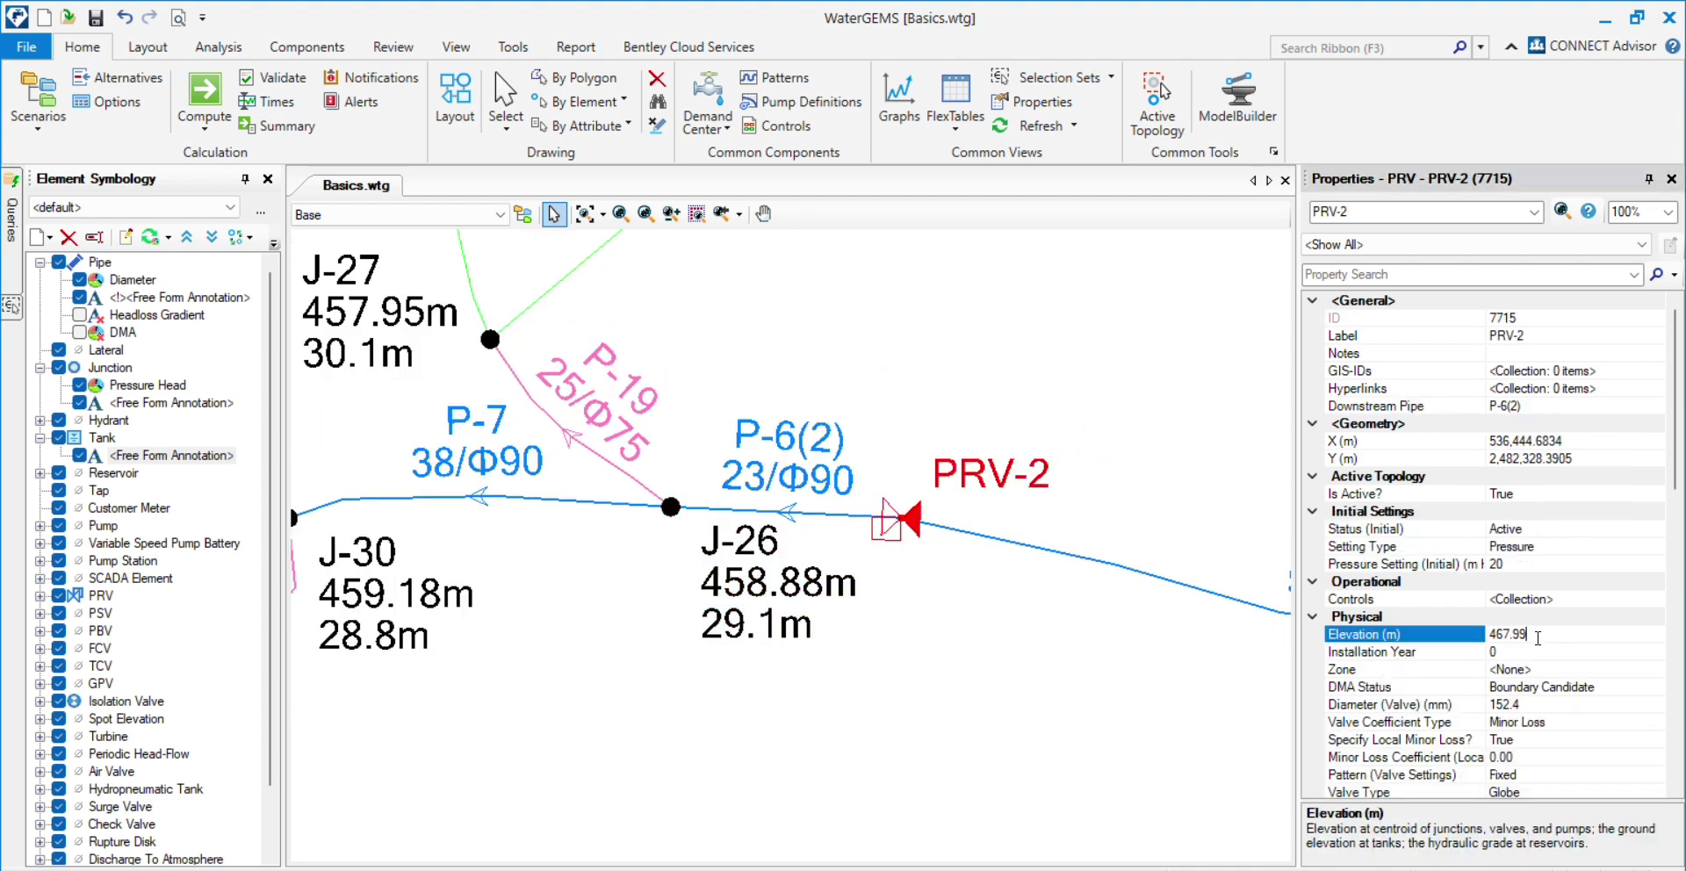
type("58.88")
- Recompute the network so J-26 reads 20.0 m and J-30 19.7 m, then reselect PRV-2
left_click(204, 96)
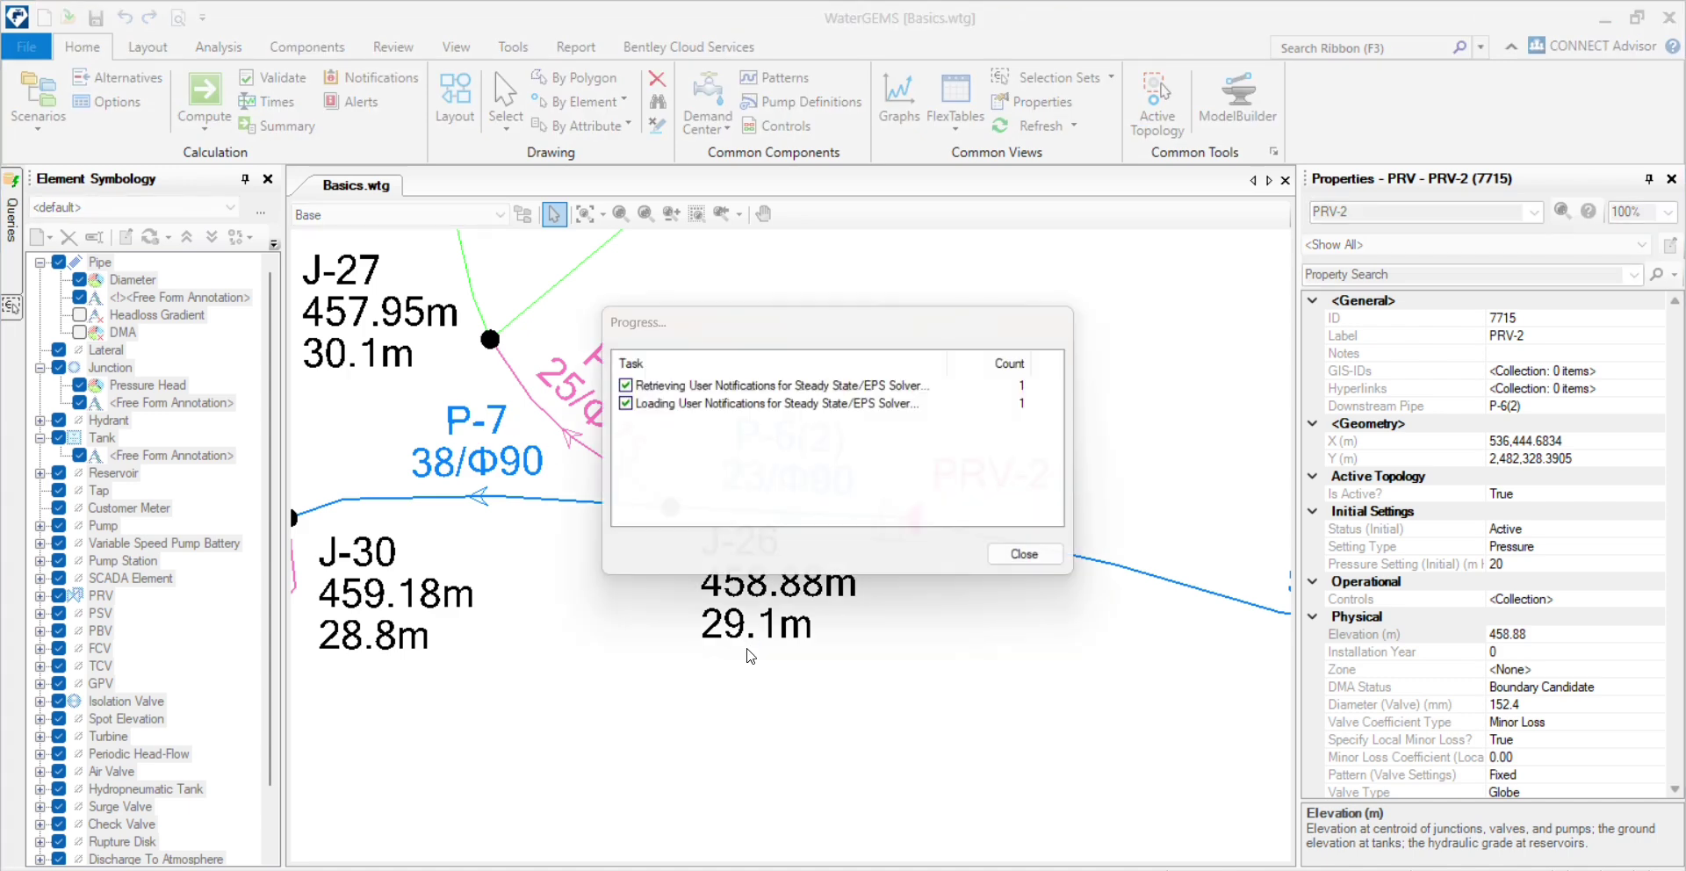
key("Escape")
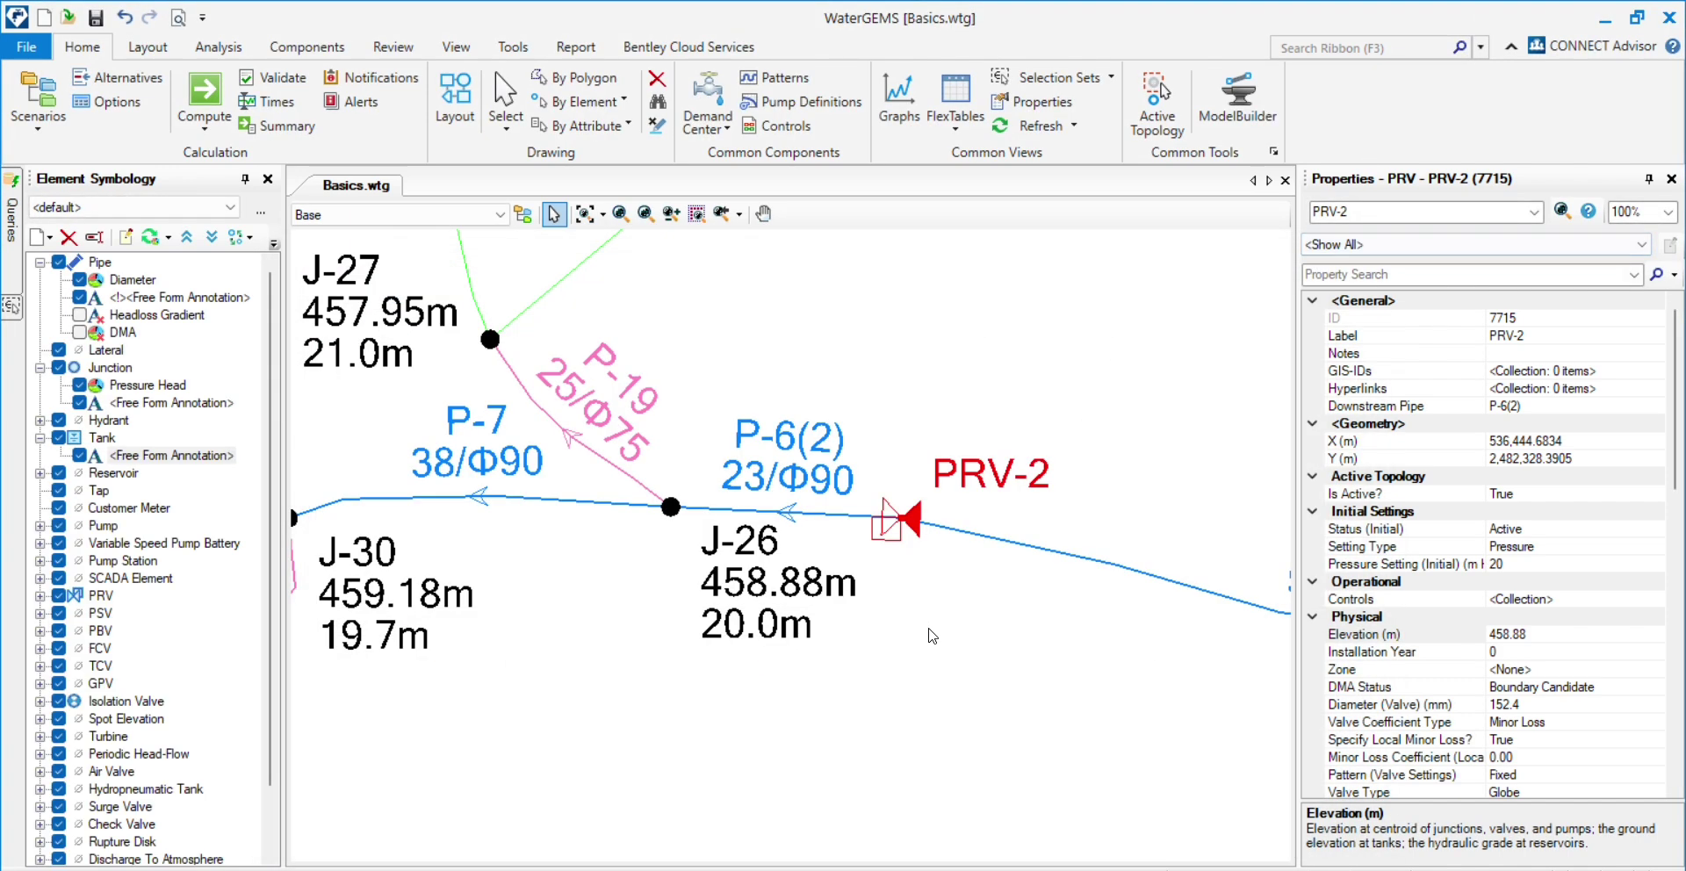
left_click(935, 682)
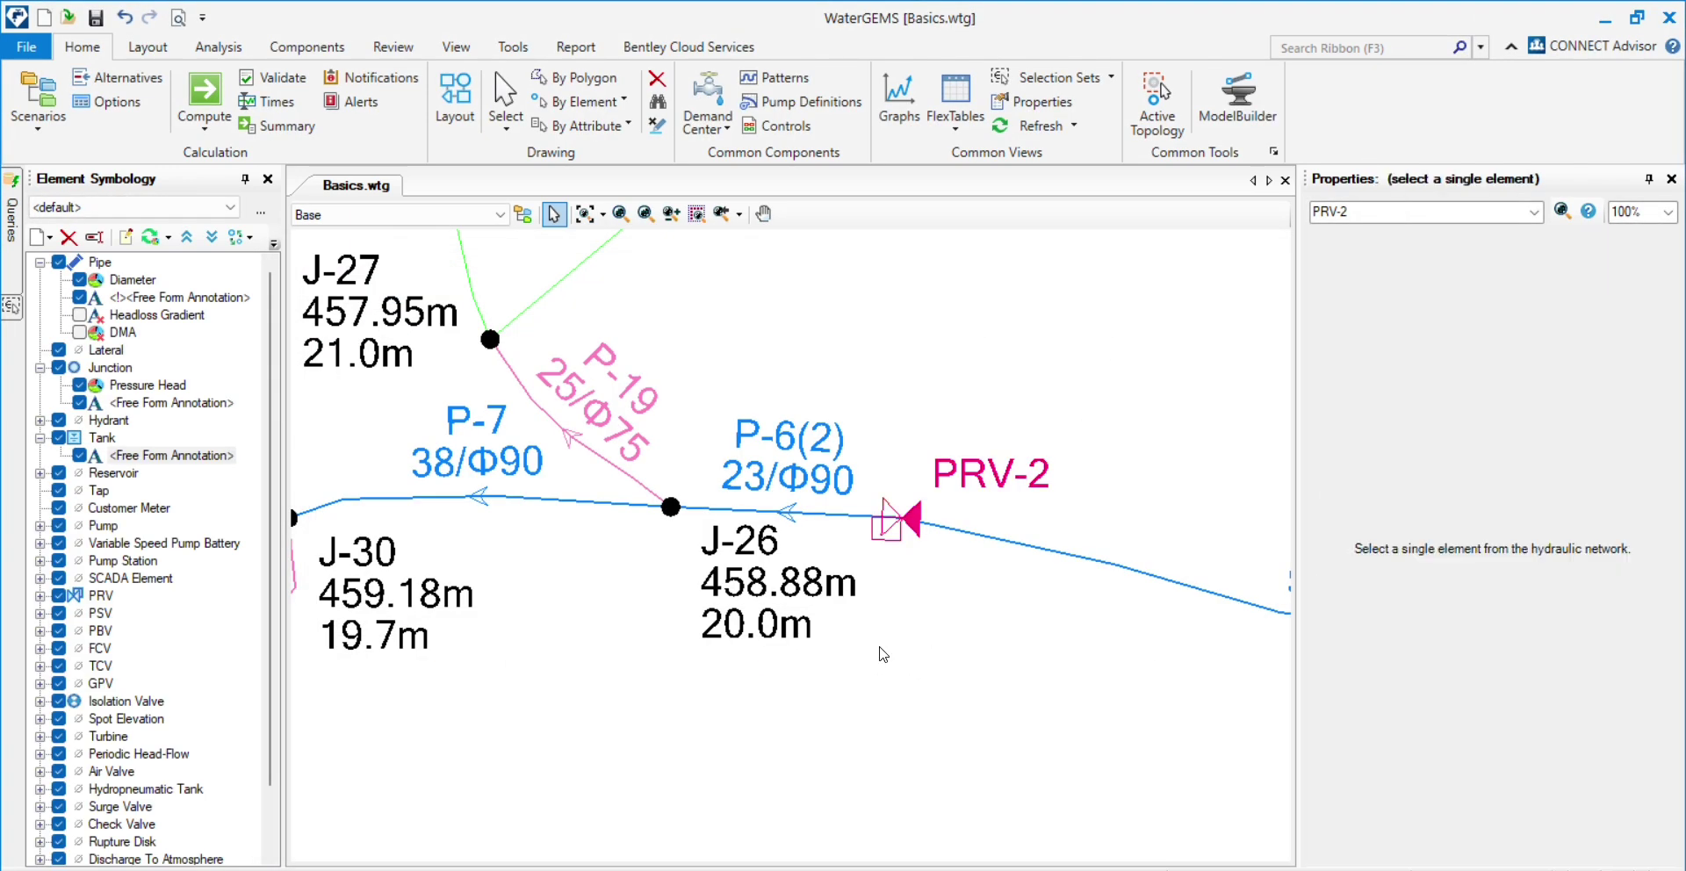
left_click(911, 514)
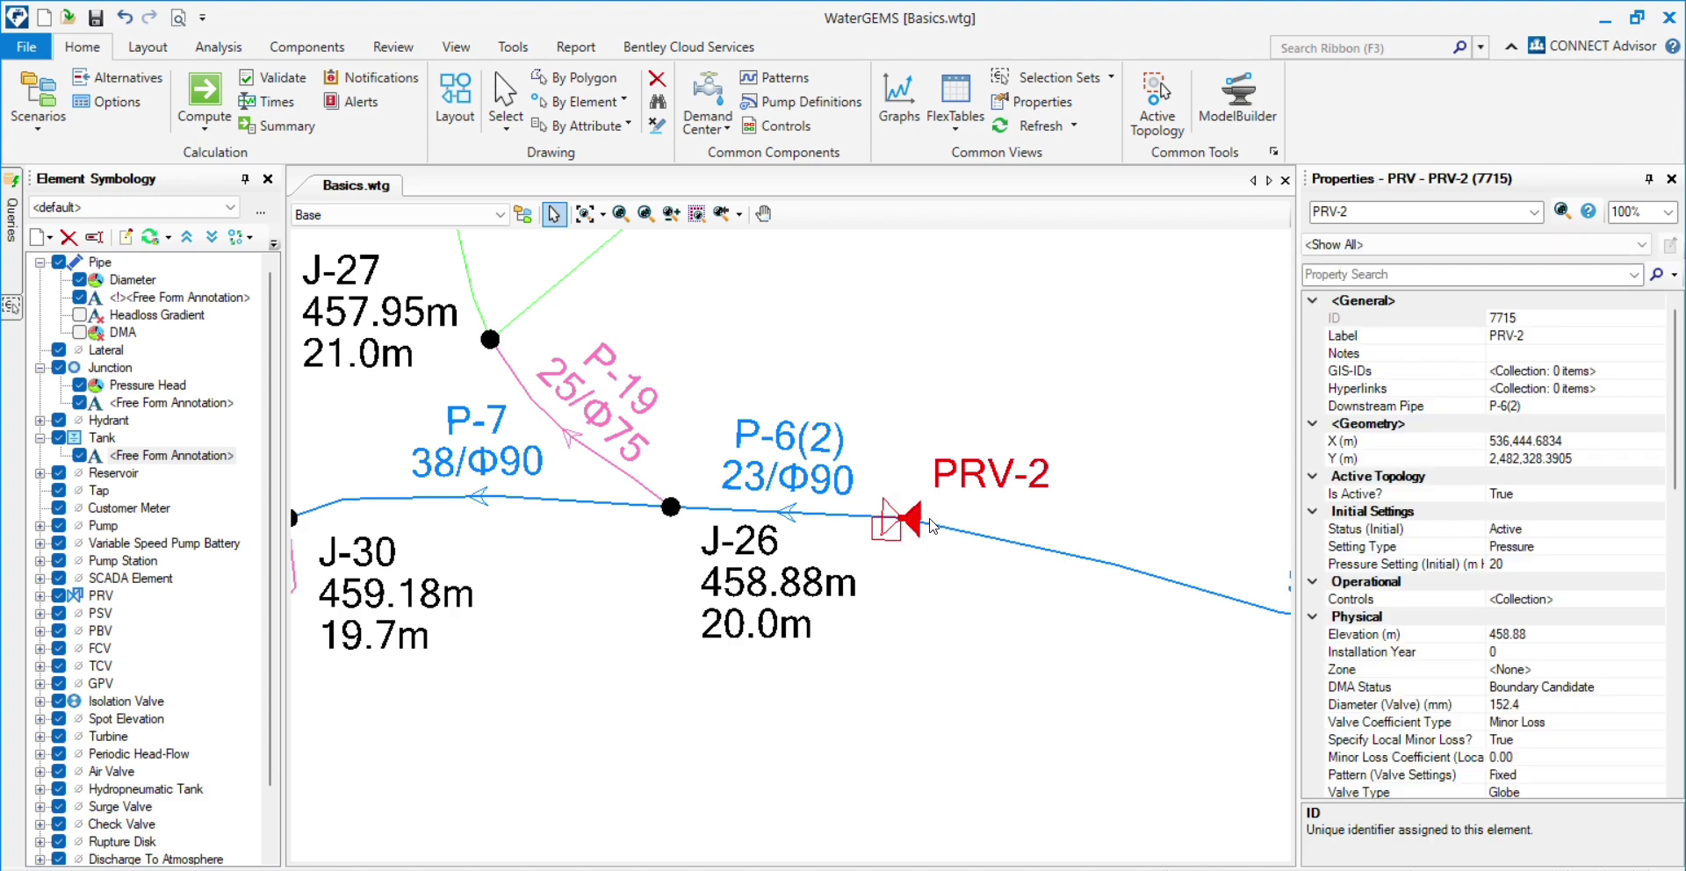
left_click(1544, 587)
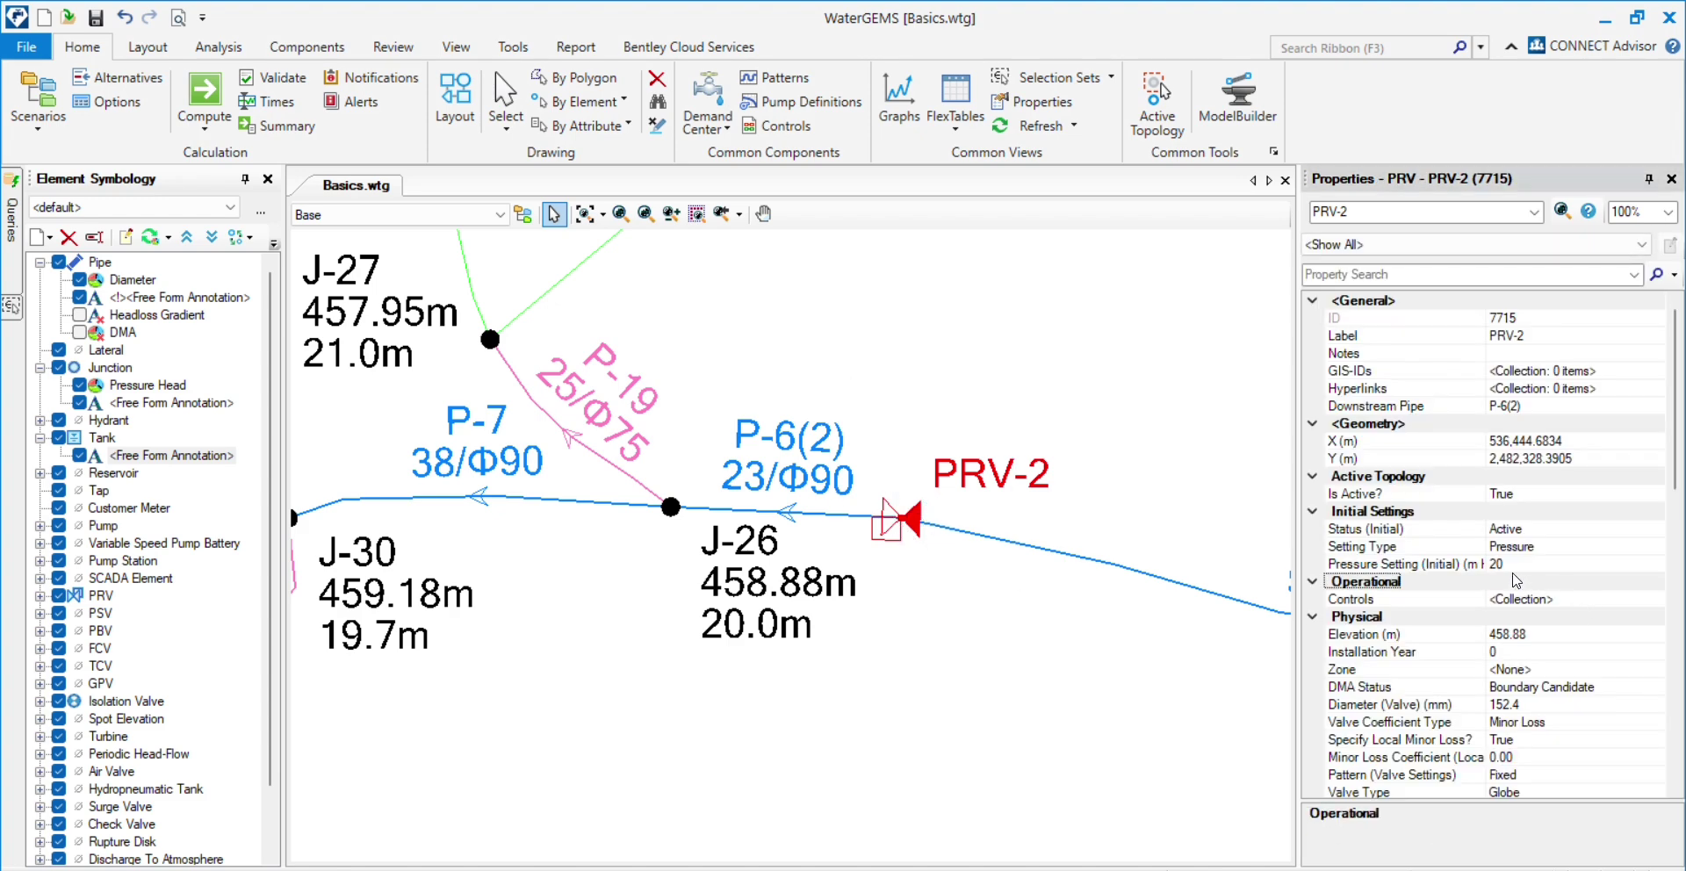
left_click(1512, 567)
type("10")
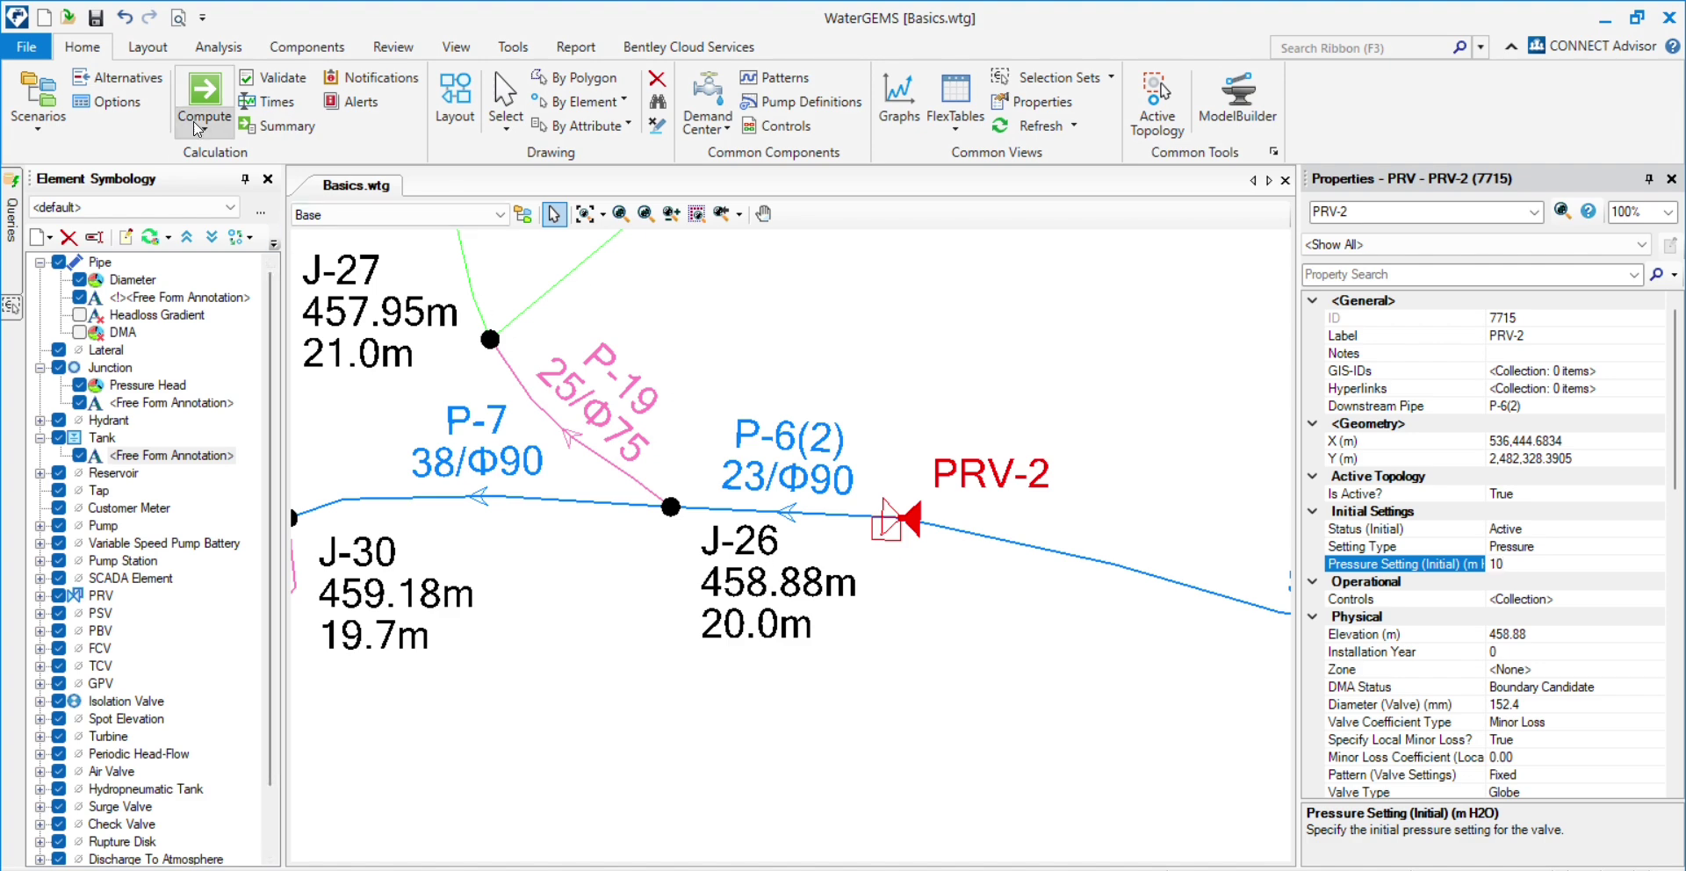
left_click(205, 92)
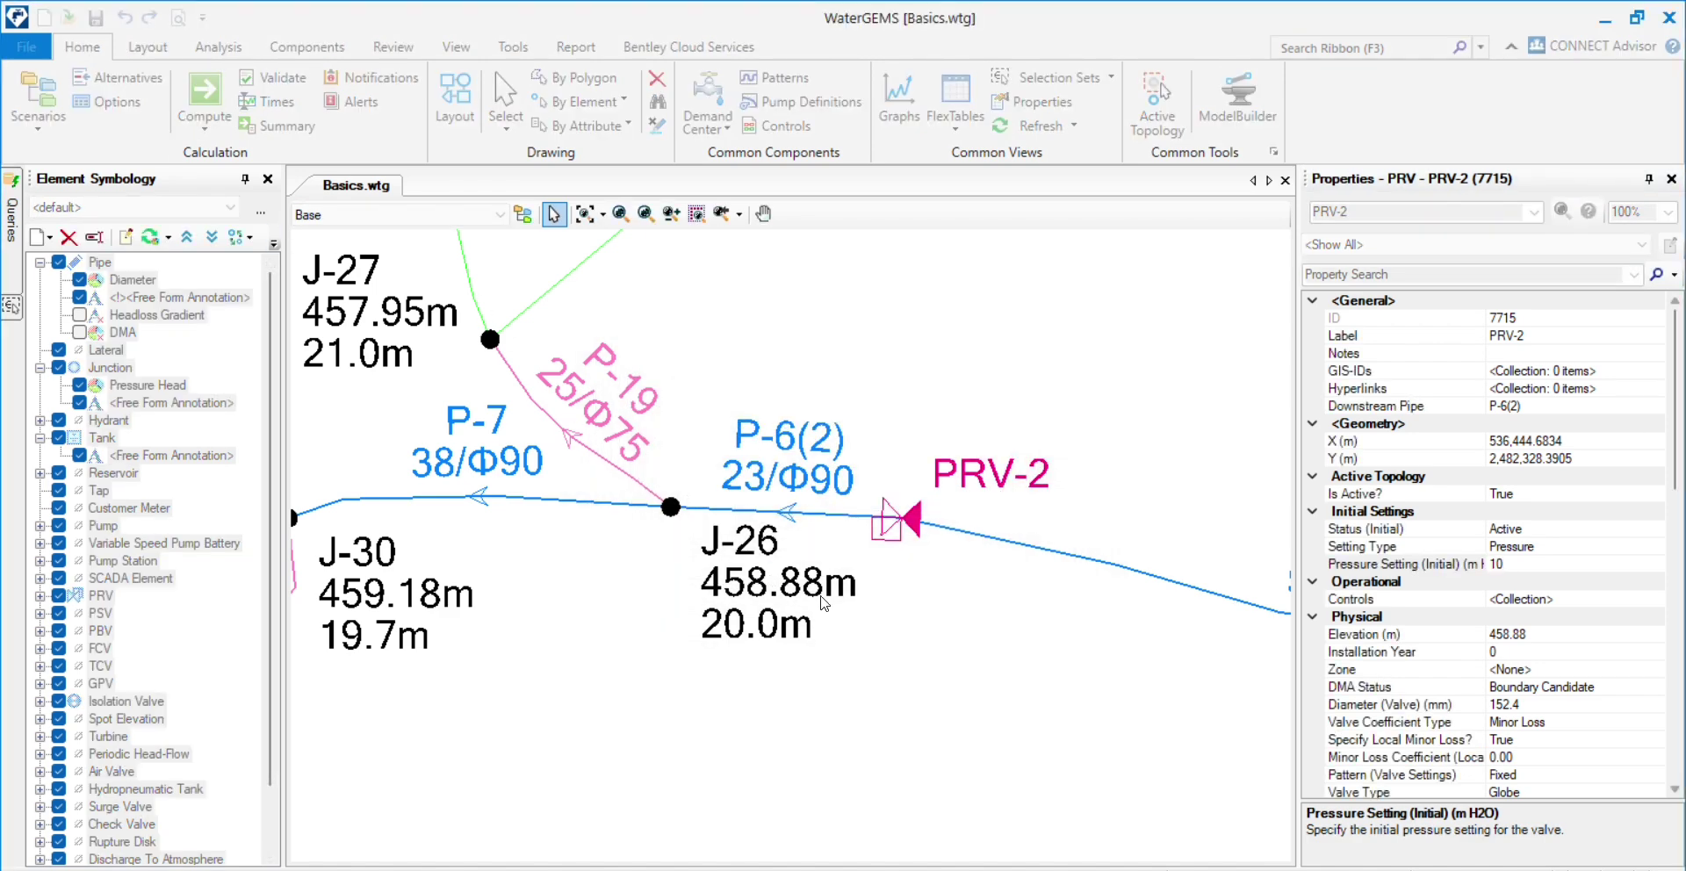
left_click(1339, 261)
scroll(1010, 459, "up", 1)
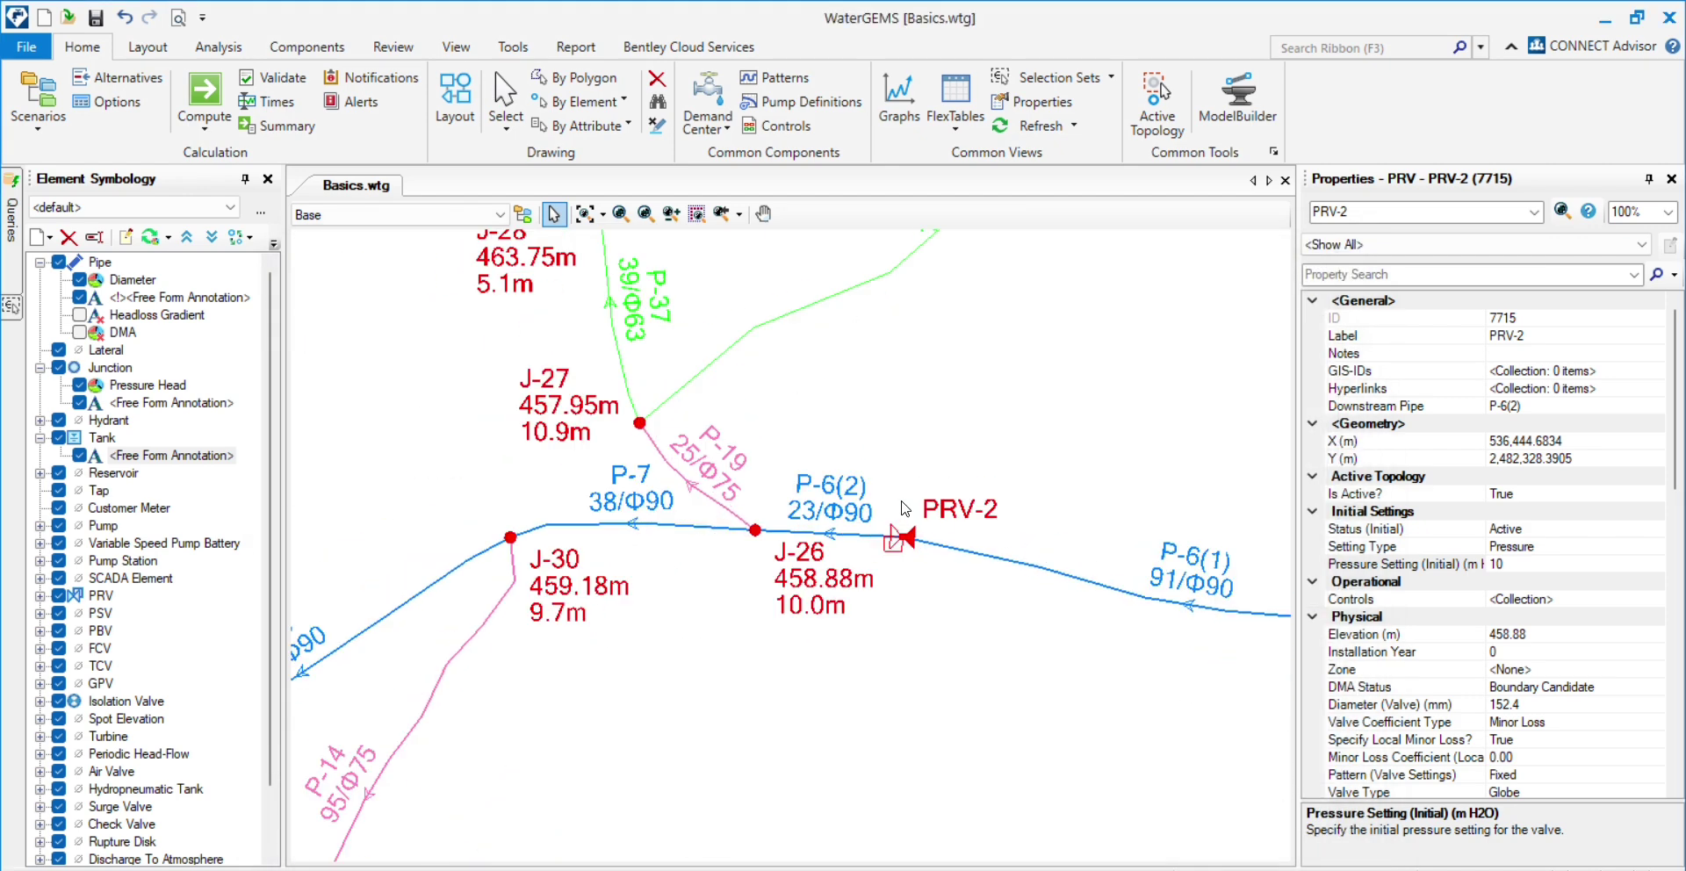
scroll(1010, 459, "up", 3)
left_click_drag(654, 401, 964, 737)
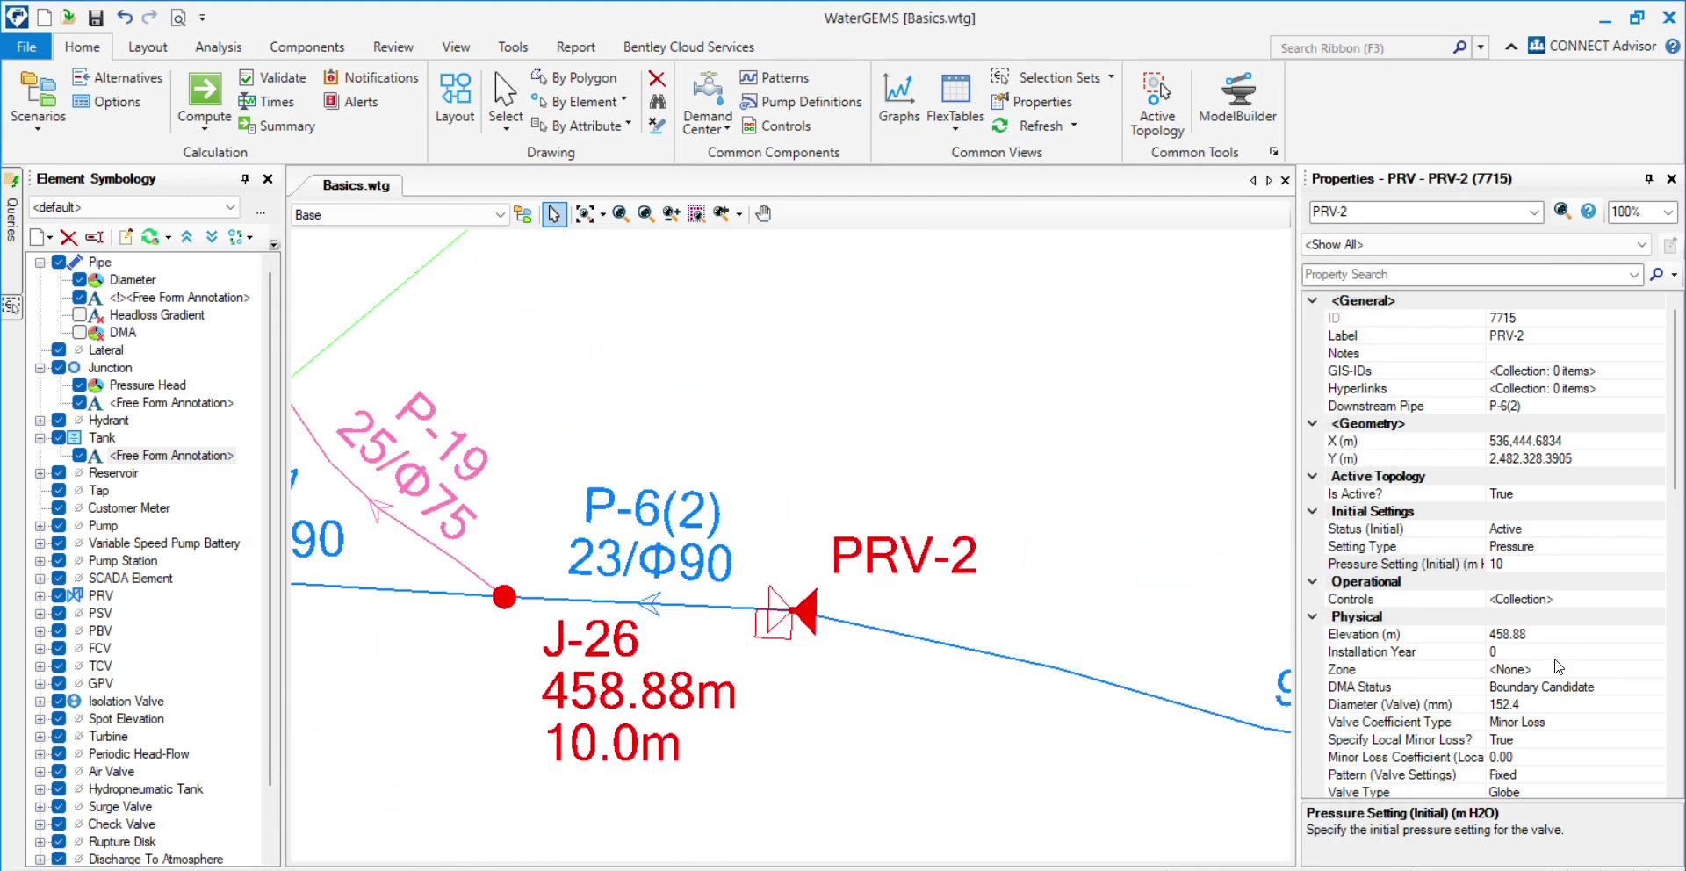
key("Up")
key("Down")
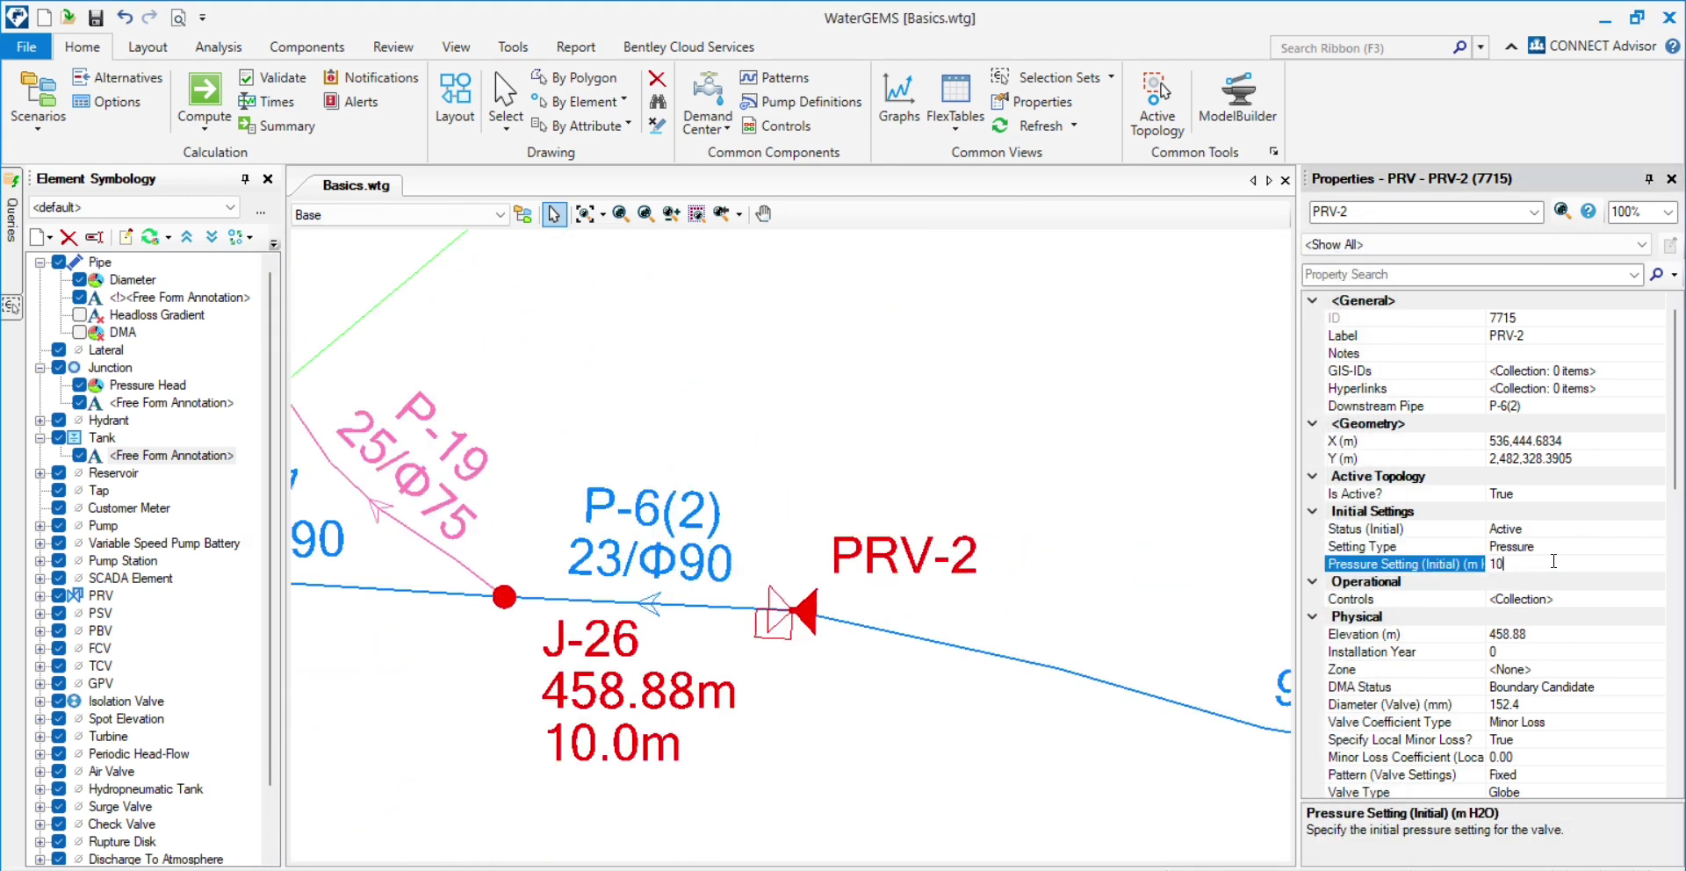
type("20")
left_click(204, 92)
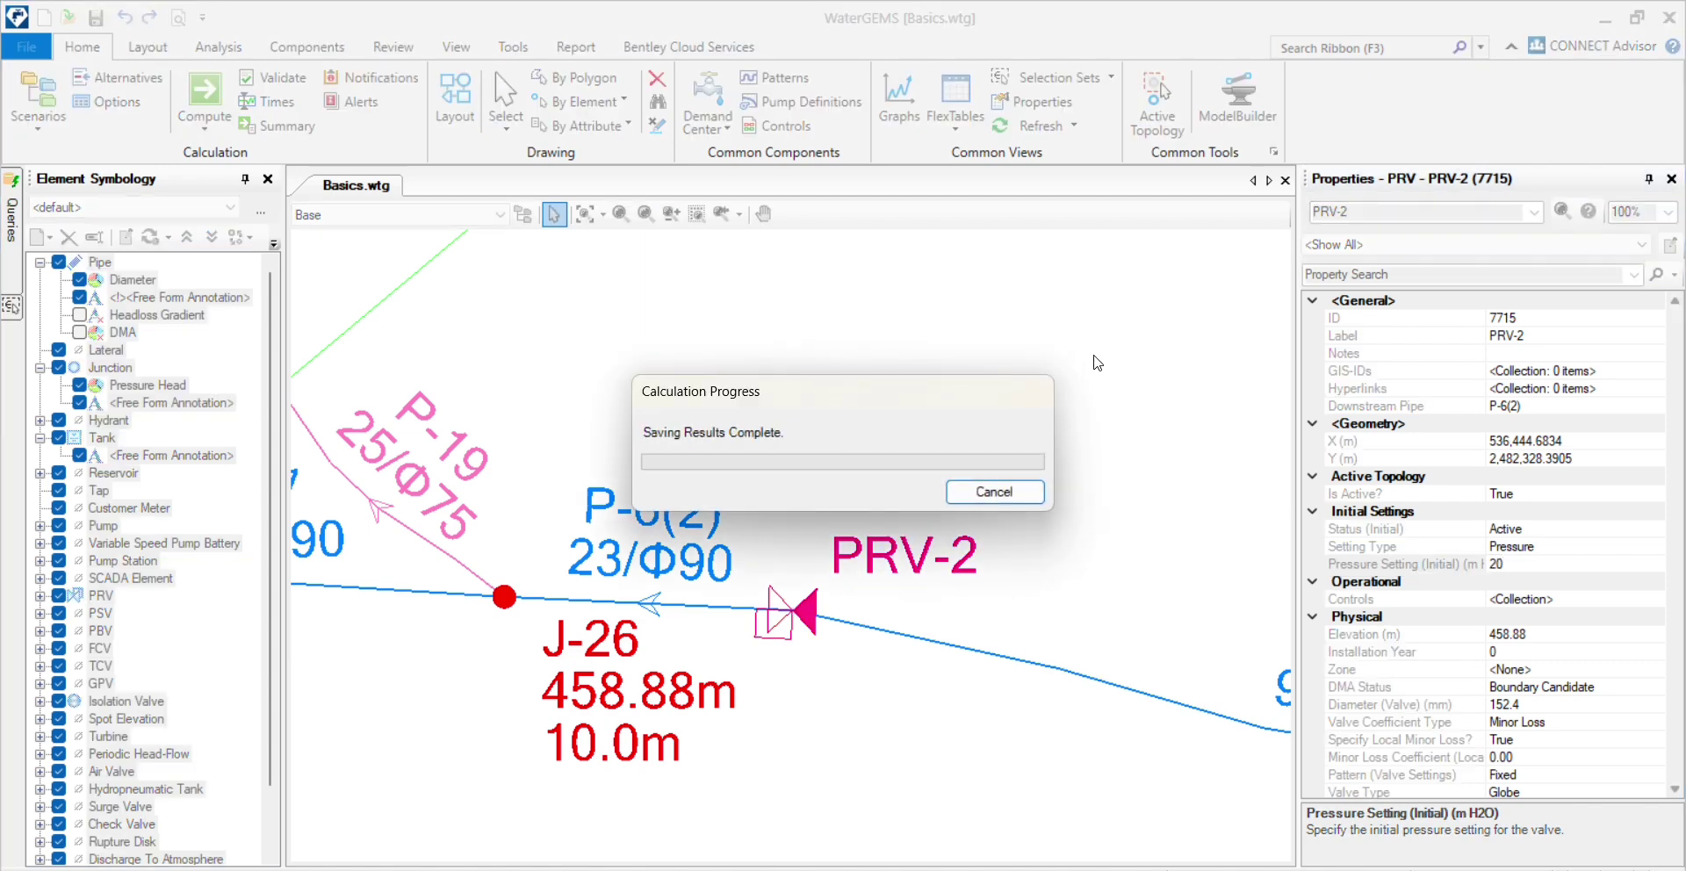
left_click(1336, 163)
scroll(946, 488, "down", 5)
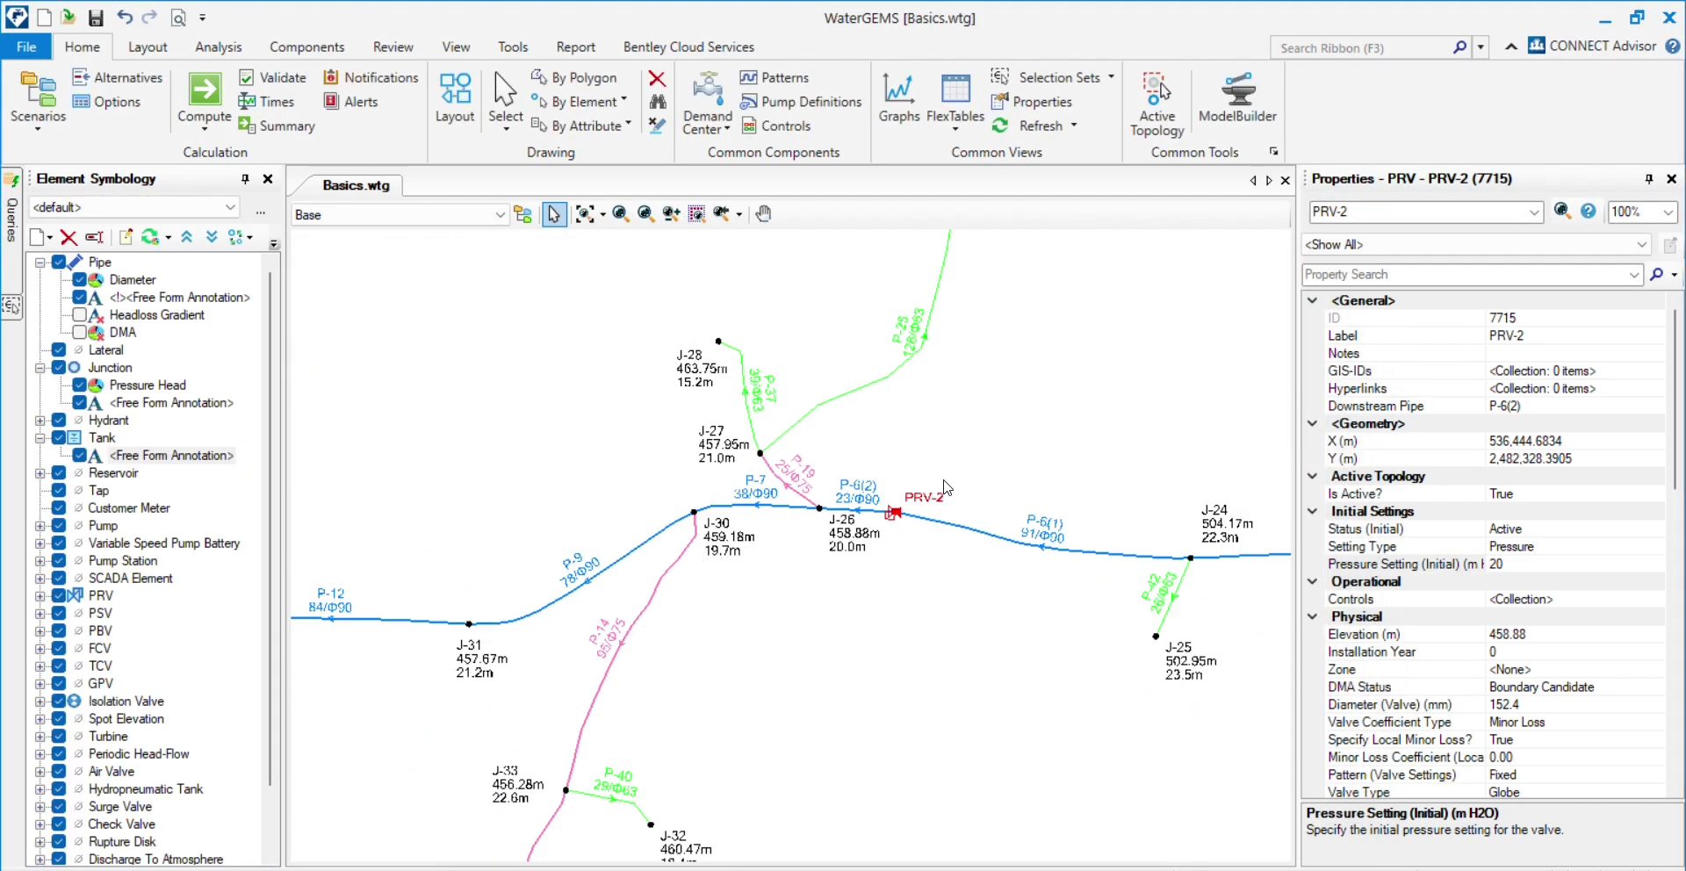
scroll(670, 554, "down", 5)
scroll(615, 527, "up", 5)
scroll(840, 773, "down", 4)
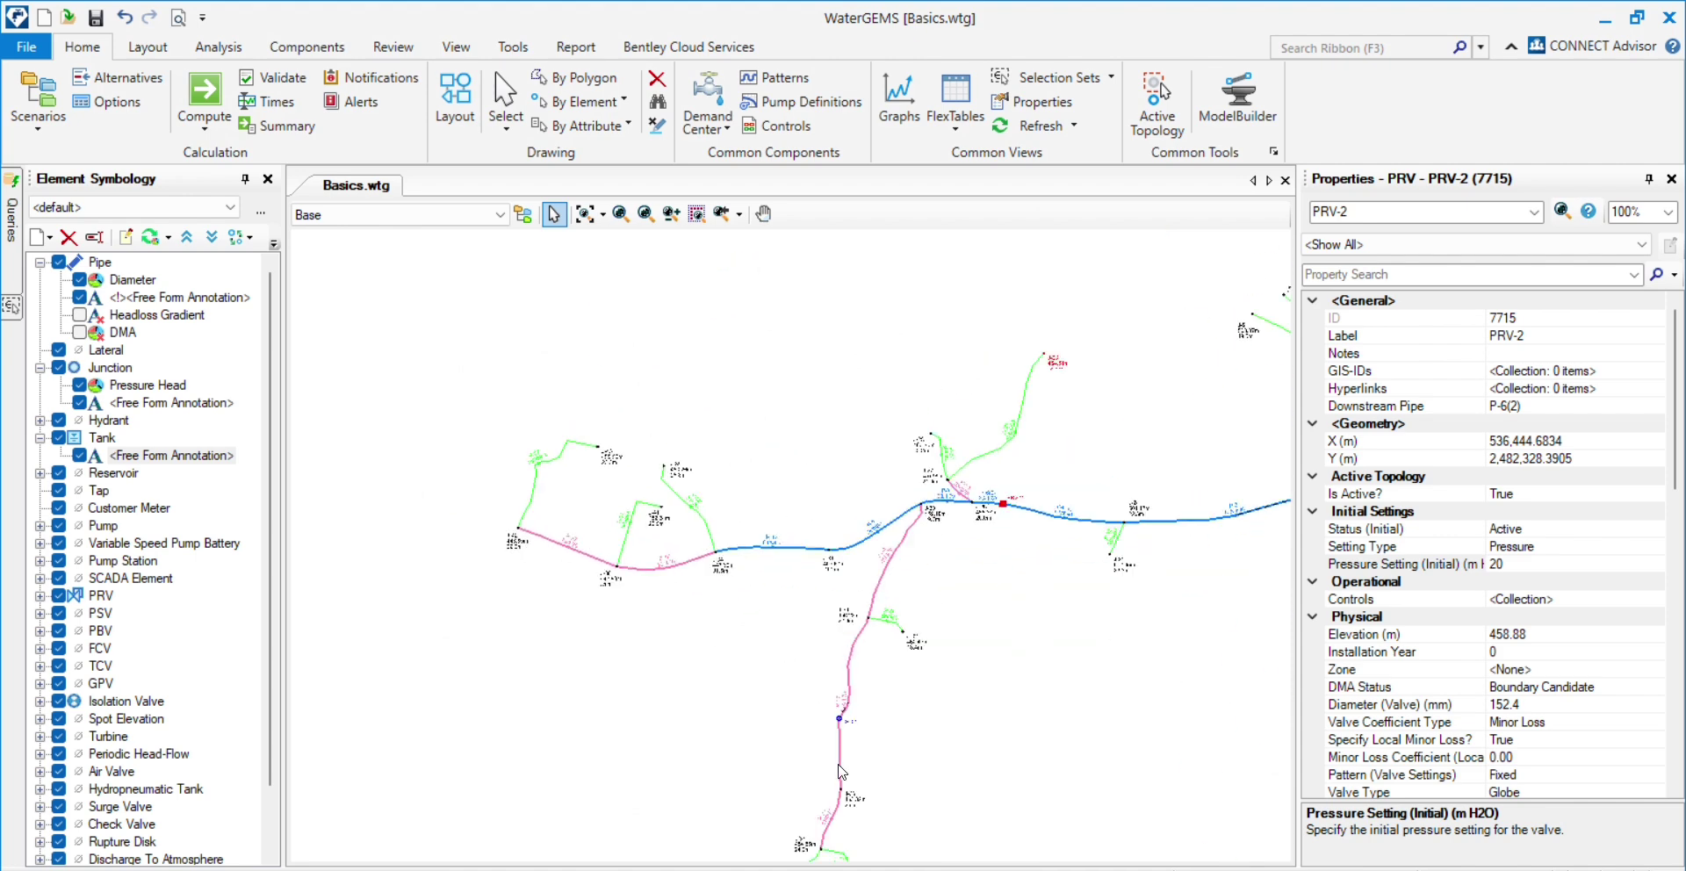
scroll(840, 772, "up", 3)
scroll(640, 527, "down", 3)
scroll(872, 559, "down", 2)
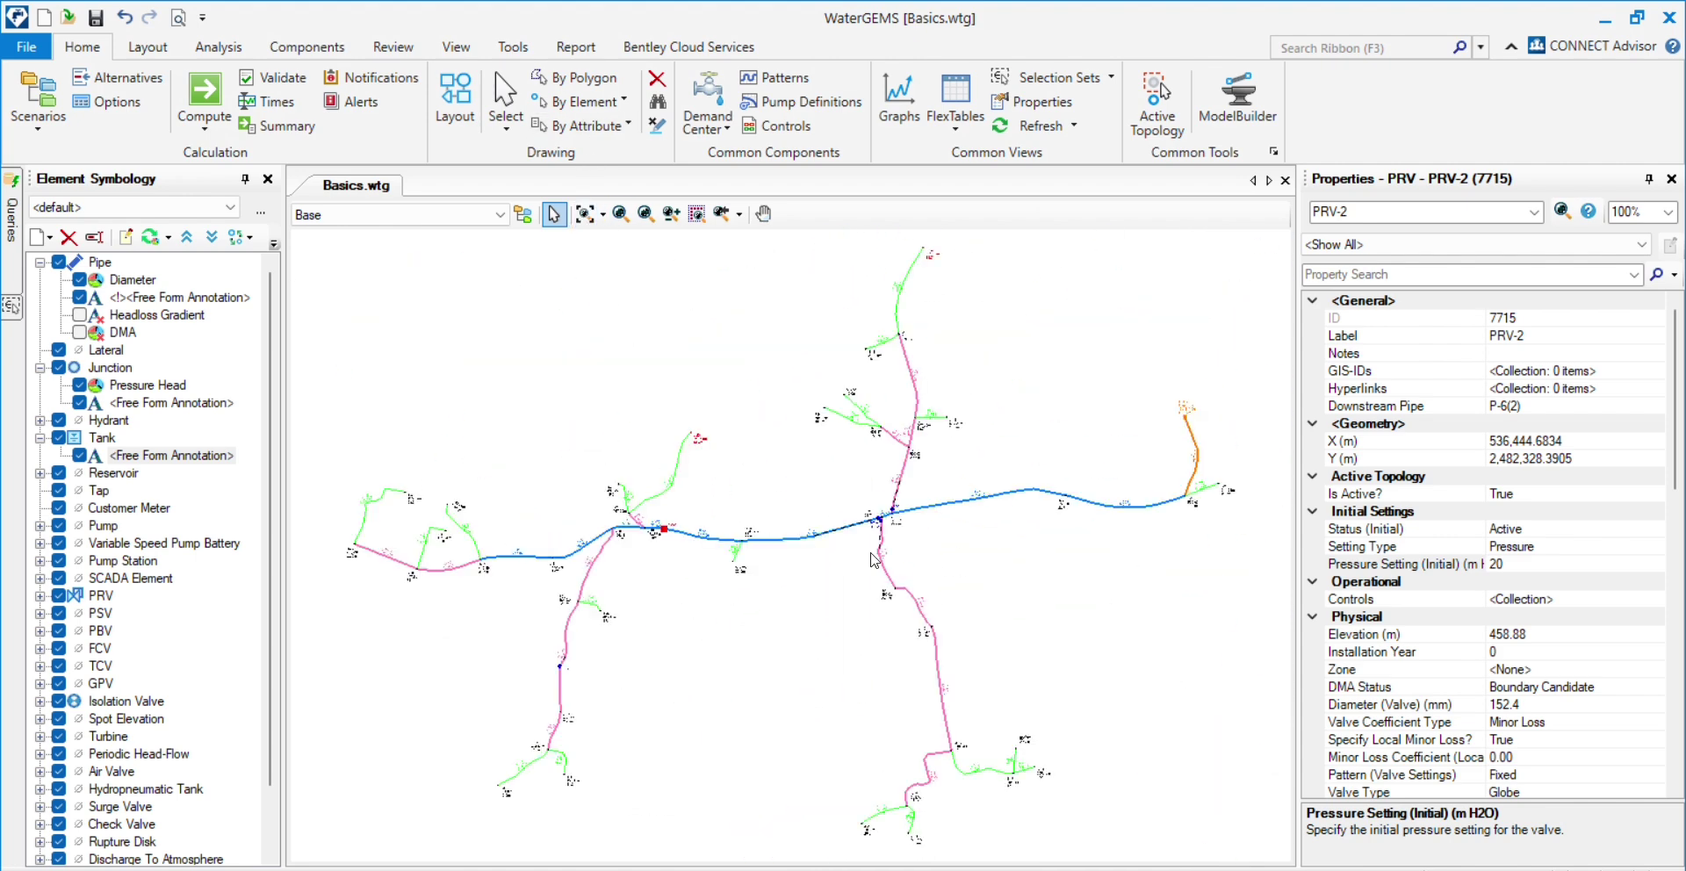
left_click(1040, 335)
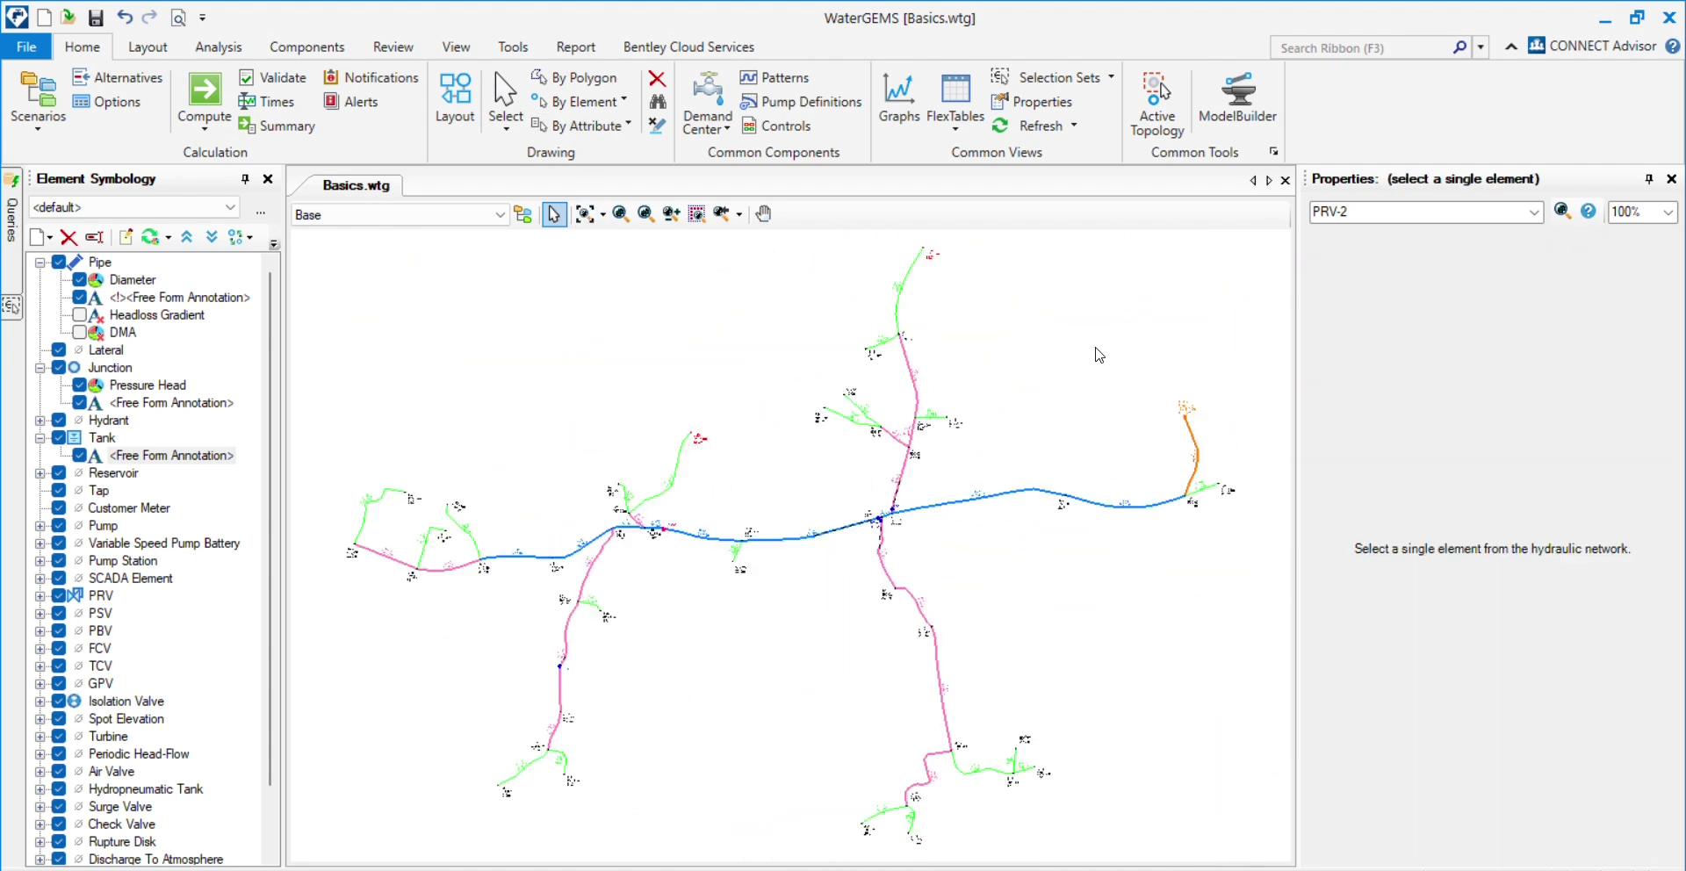